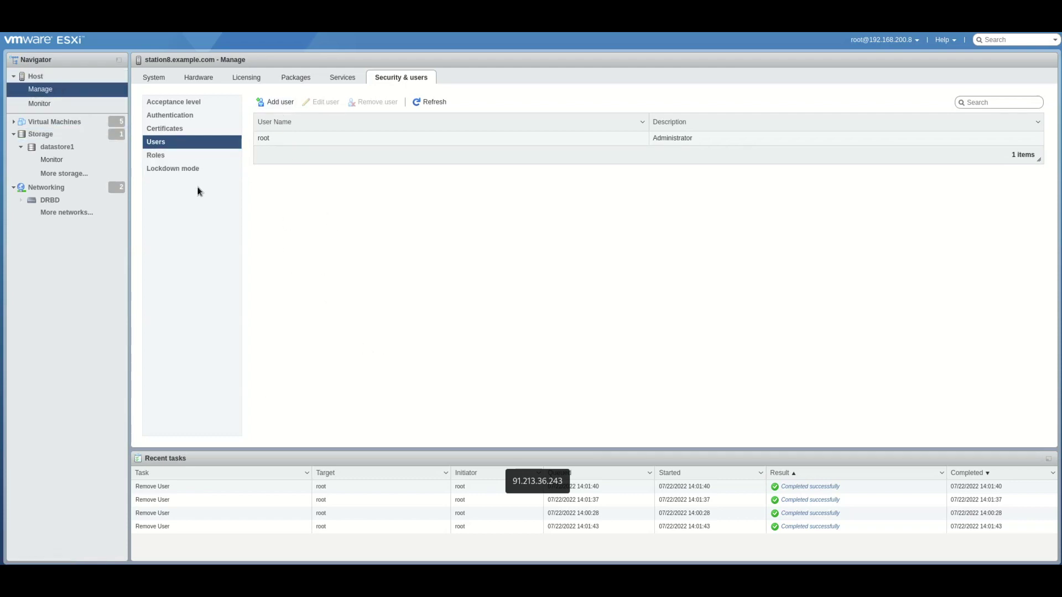
# From the host management page, start a new user named 'cm' and enter its password
pyautogui.click(51, 77)
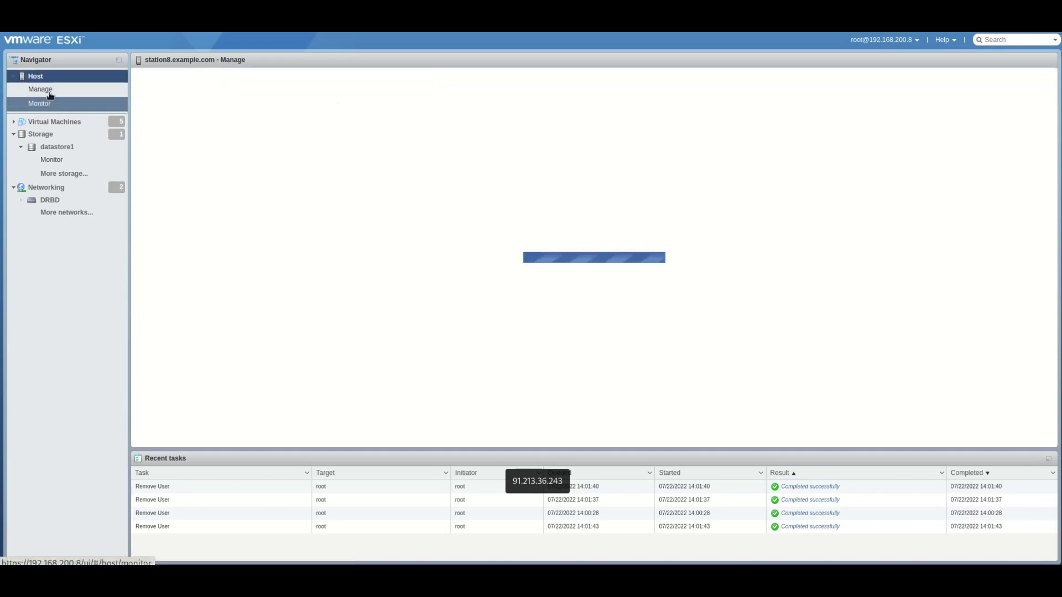
pyautogui.click(50, 91)
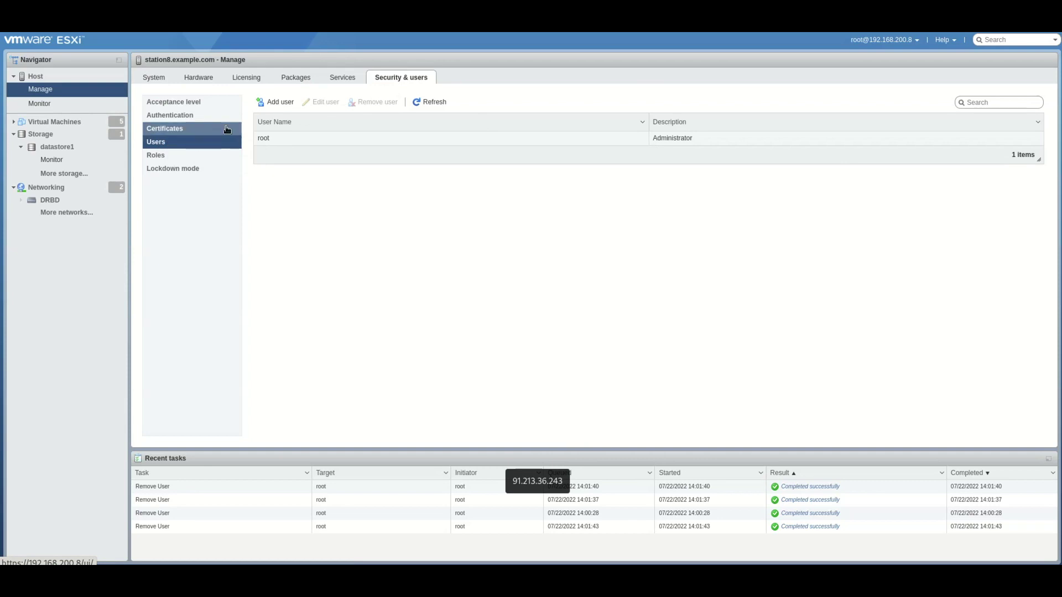
pyautogui.click(280, 102)
pyautogui.click(562, 257)
pyautogui.write('cm')
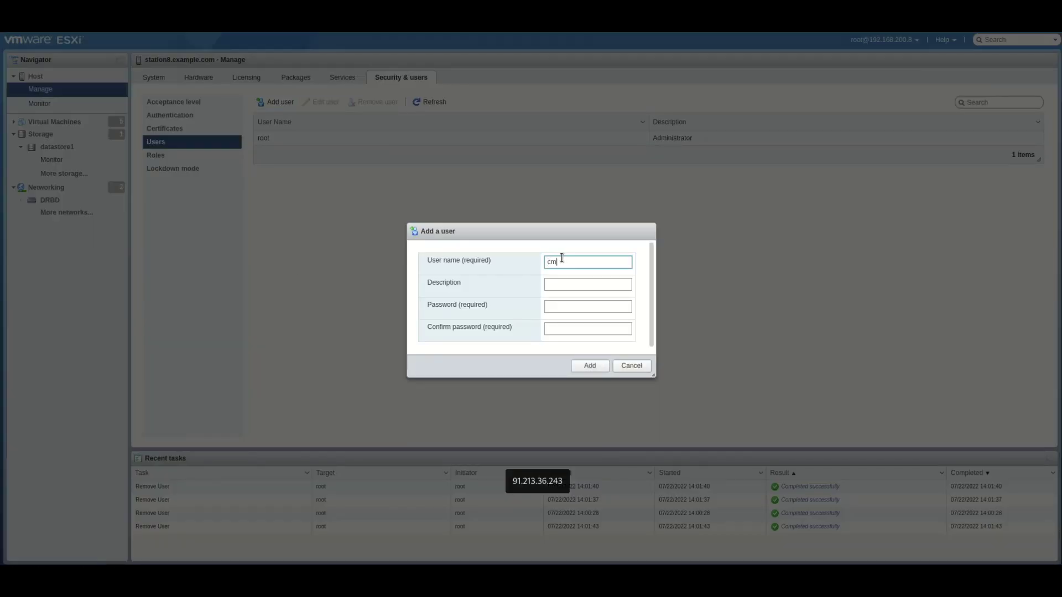
pyautogui.press('Tab')
pyautogui.press('Tab')
pyautogui.write('•')
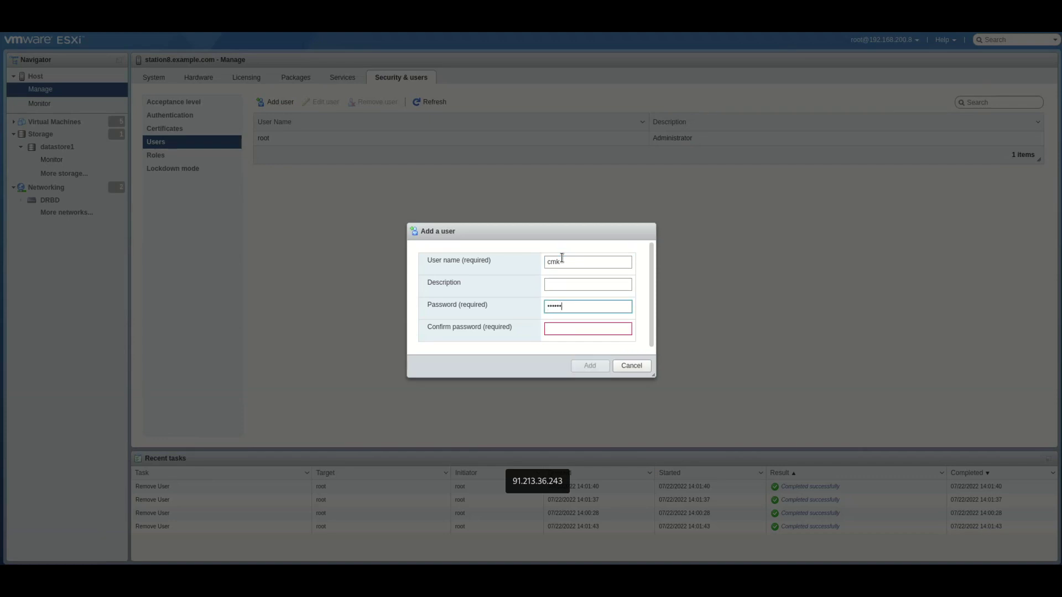
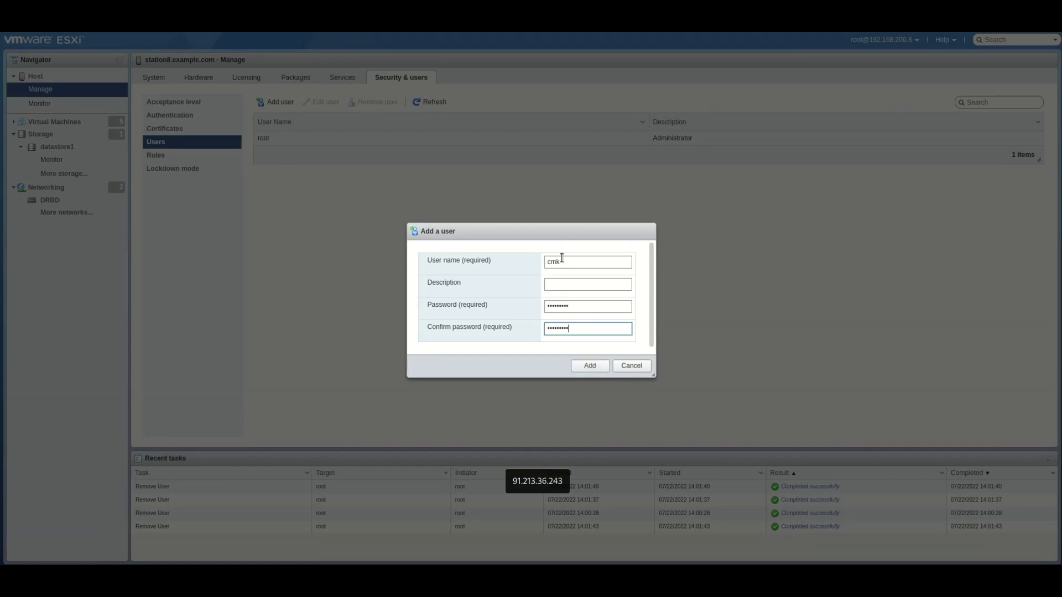
# Create the local ESXi user cmk with its password
pyautogui.click(589, 365)
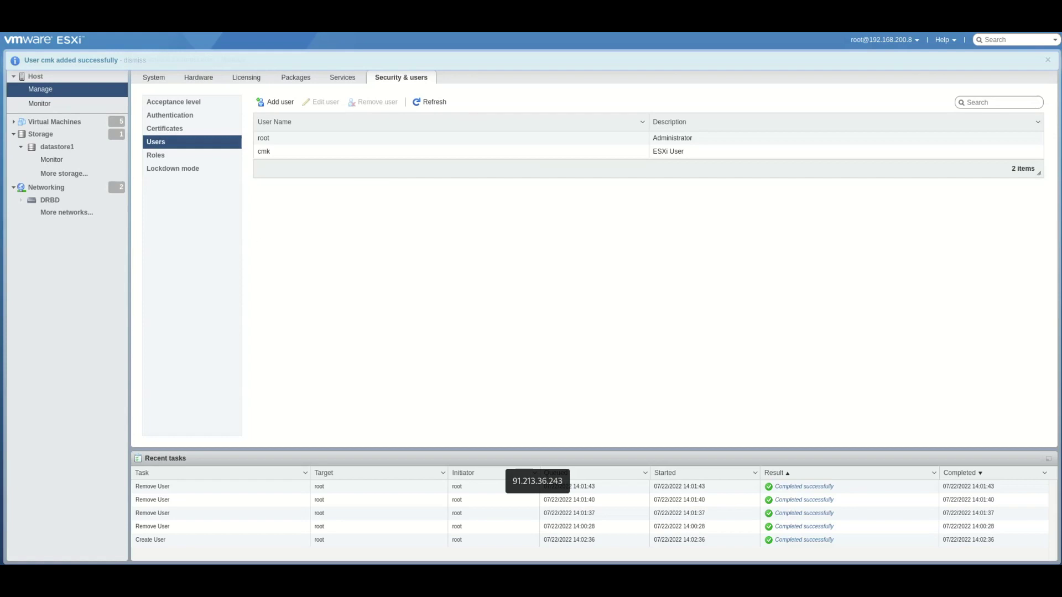
# Grant user cmk the Read-only role on the ESXi host, then close the permissions window
pyautogui.rightClick(42, 77)
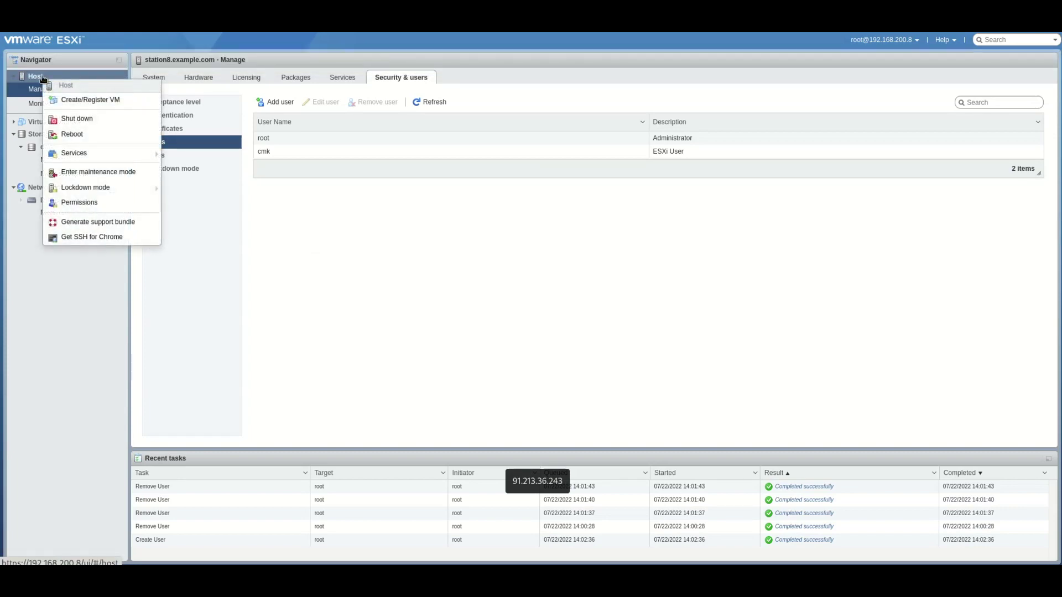
pyautogui.click(86, 202)
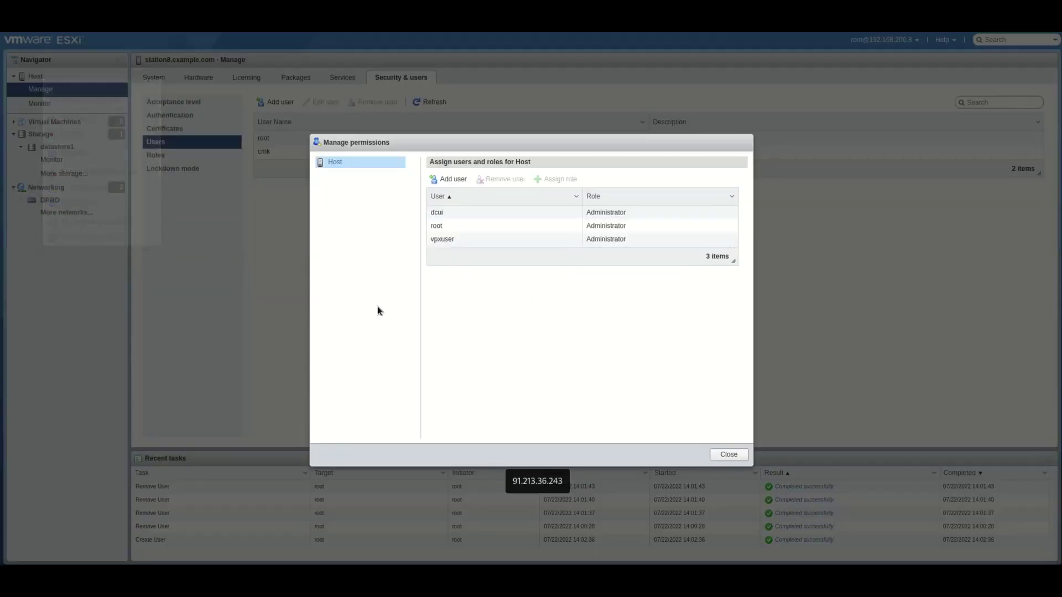
pyautogui.click(454, 179)
pyautogui.click(494, 194)
pyautogui.write('cmk')
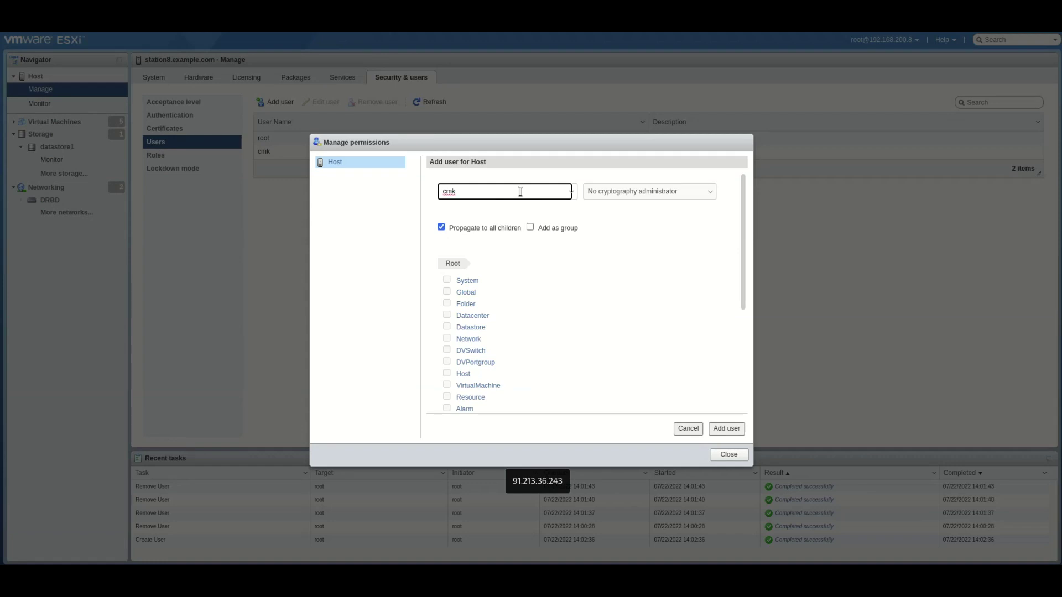
pyautogui.click(608, 194)
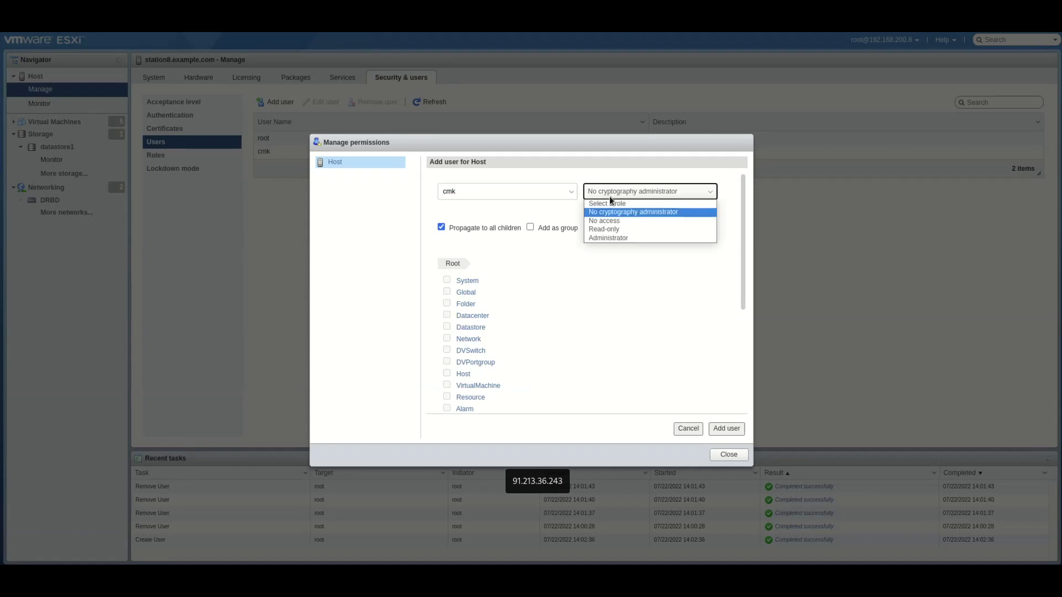
pyautogui.click(608, 230)
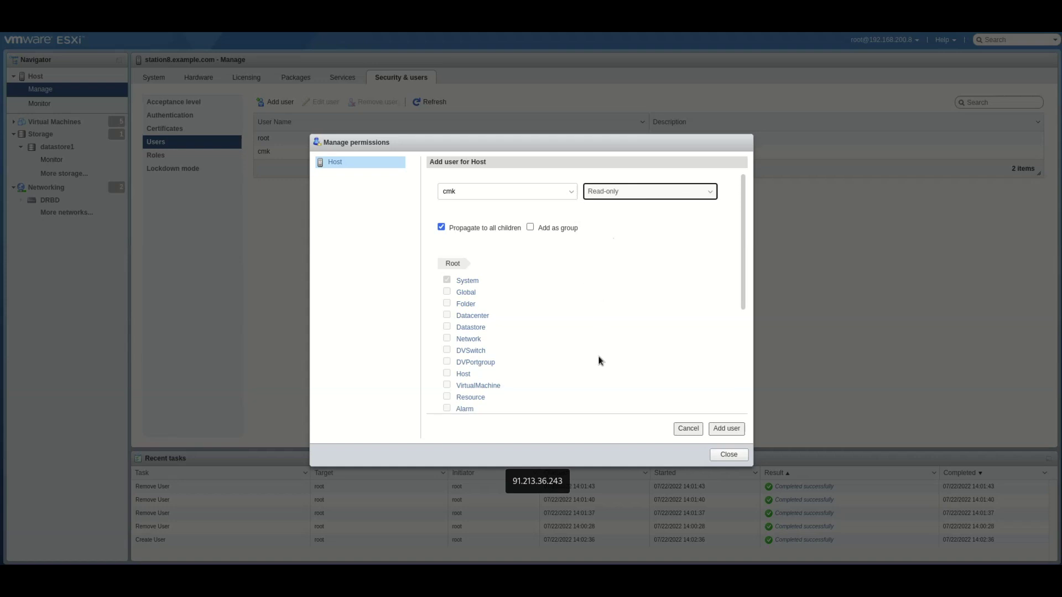
pyautogui.click(722, 429)
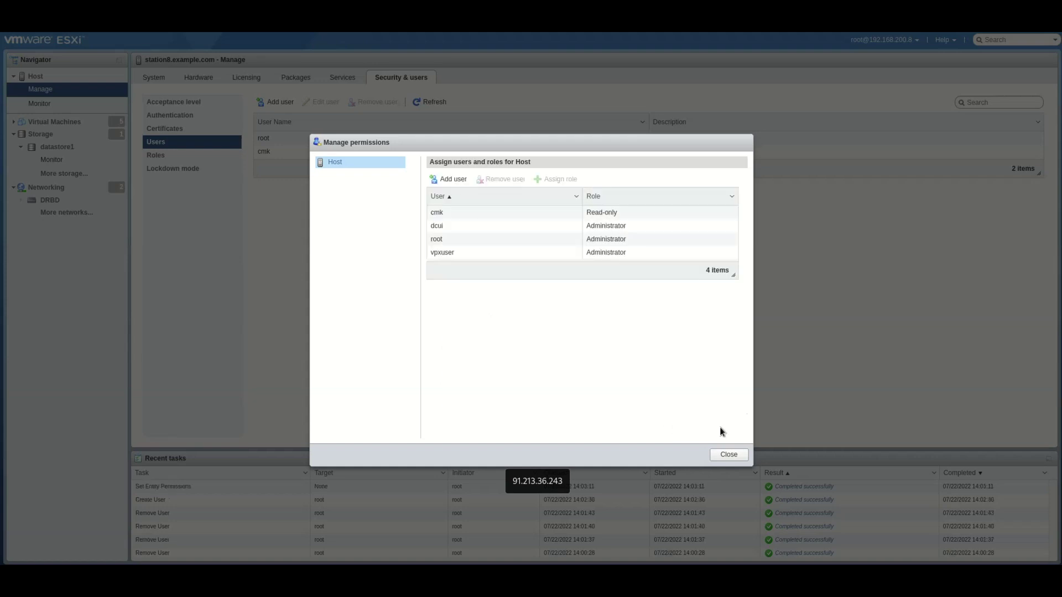
pyautogui.click(726, 454)
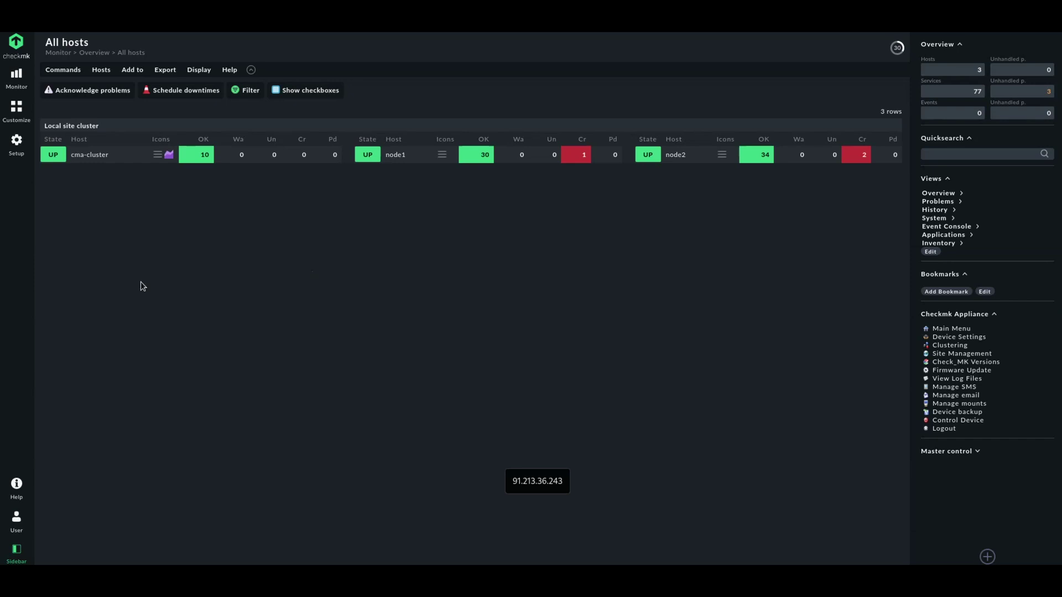
# Create a host folder titled 'vmware' under Main in Setup > Hosts
pyautogui.click(17, 147)
pyautogui.click(70, 128)
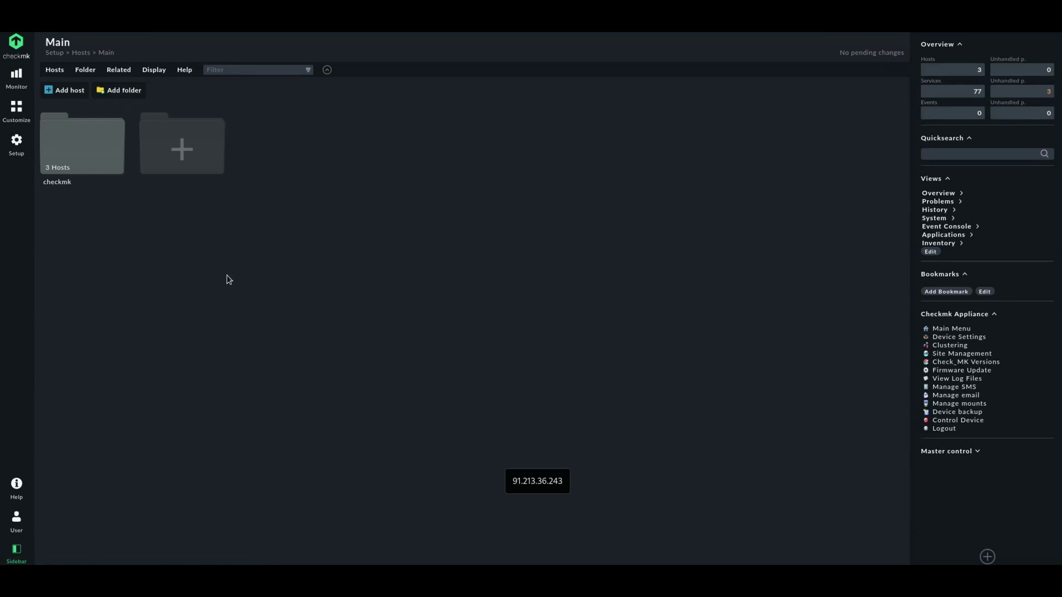
pyautogui.click(121, 94)
pyautogui.write('vmware')
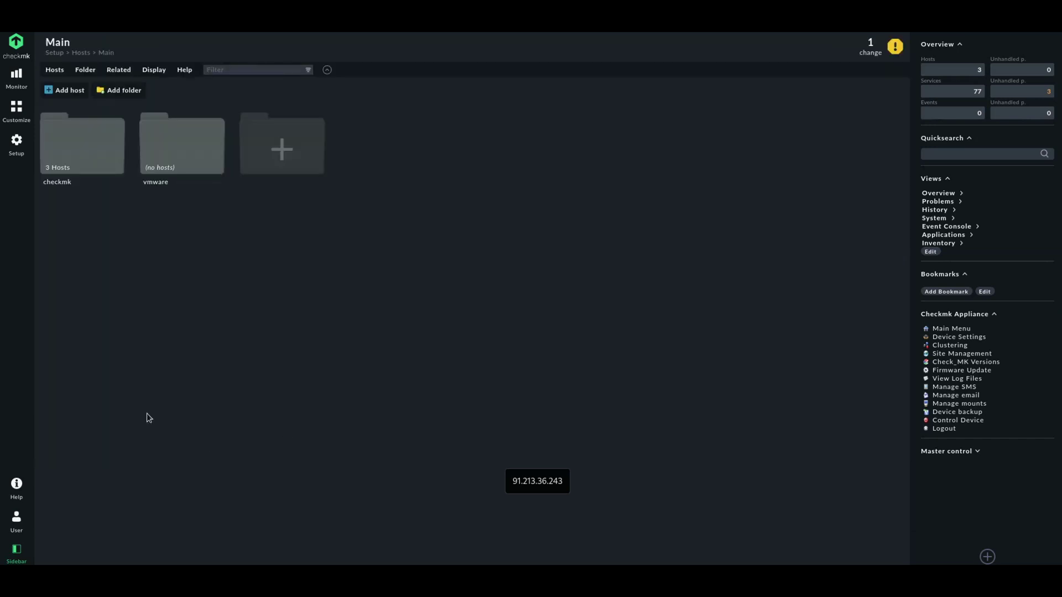
pyautogui.click(17, 142)
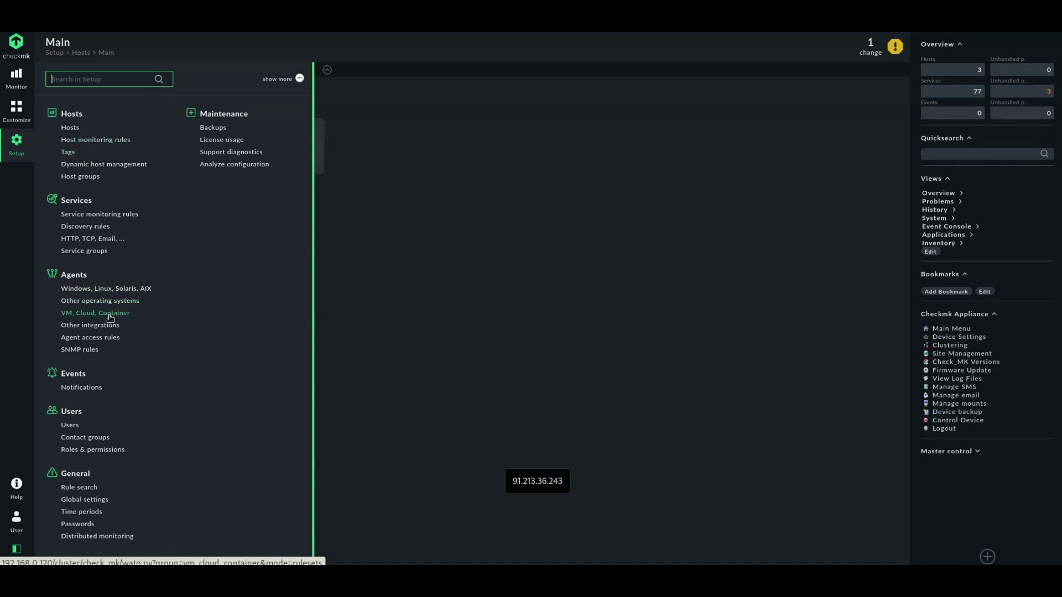
# Start a VMware ESX via vSphere rule with user cmk, review secret options, then open Passwords
pyautogui.click(110, 319)
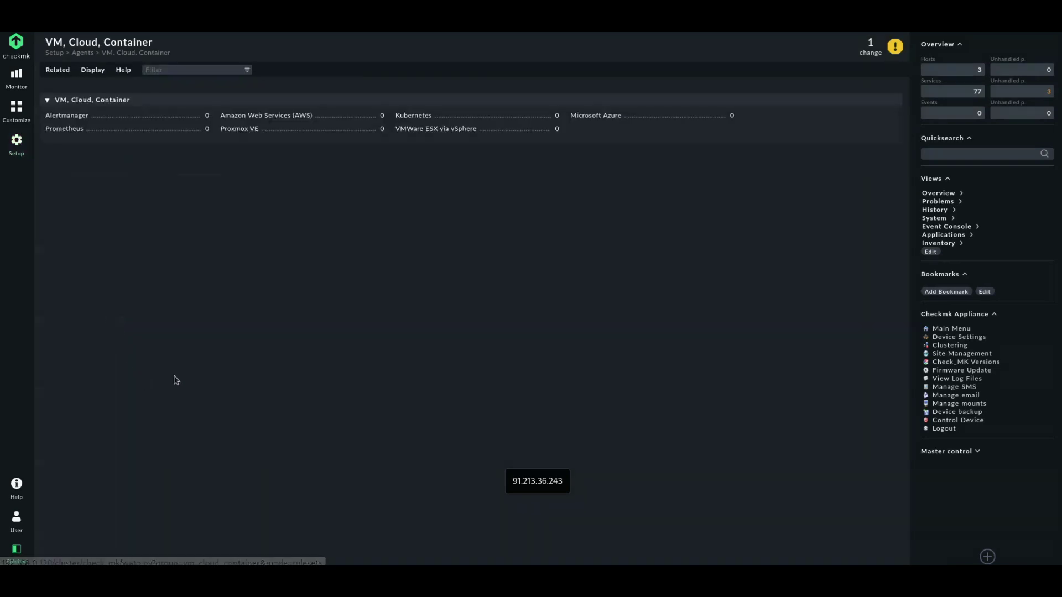
pyautogui.click(425, 129)
pyautogui.click(63, 91)
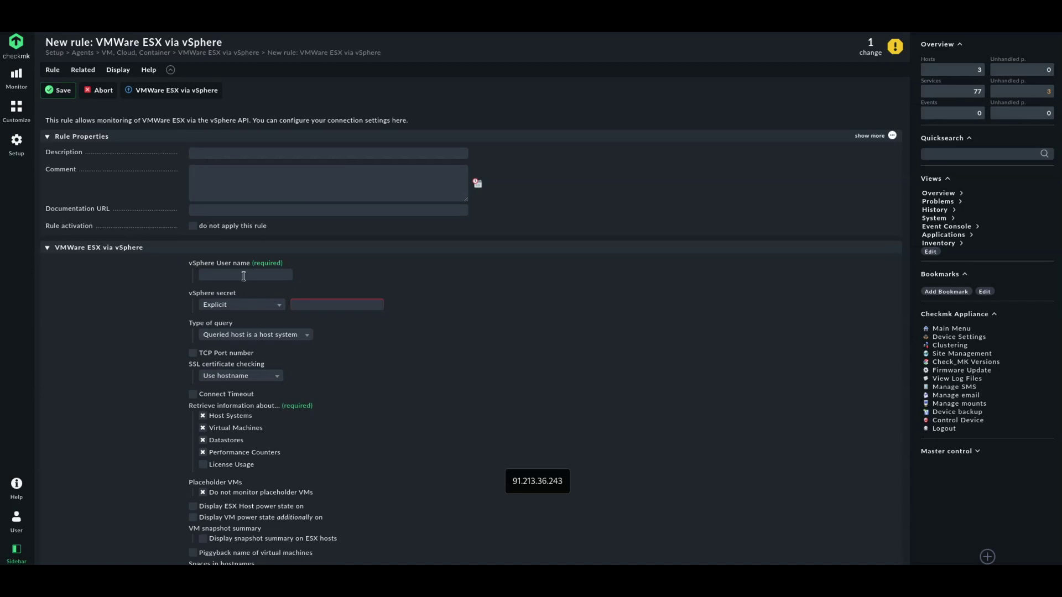
pyautogui.click(243, 276)
pyautogui.write('cmk')
pyautogui.click(233, 308)
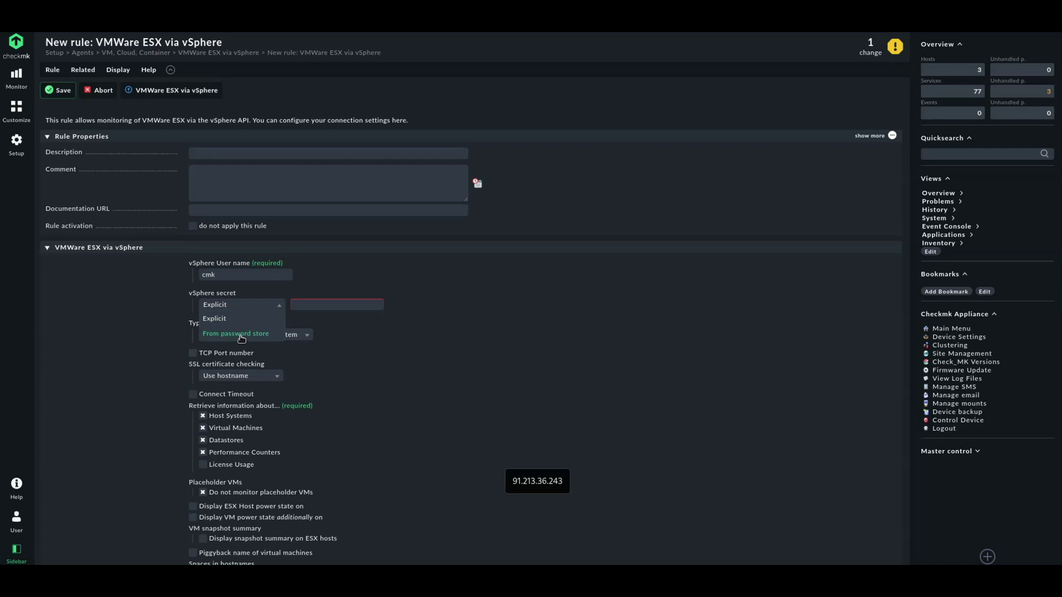
pyautogui.click(17, 145)
pyautogui.click(81, 525)
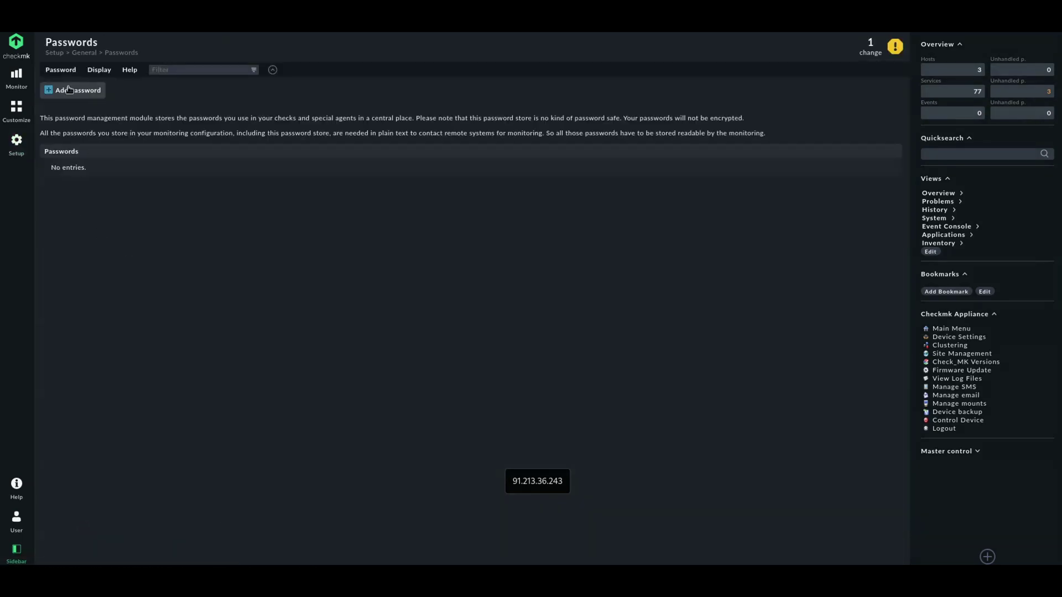
# Store a password with ID vmware1 titled 'VMware password', editable by Administrators
pyautogui.click(71, 96)
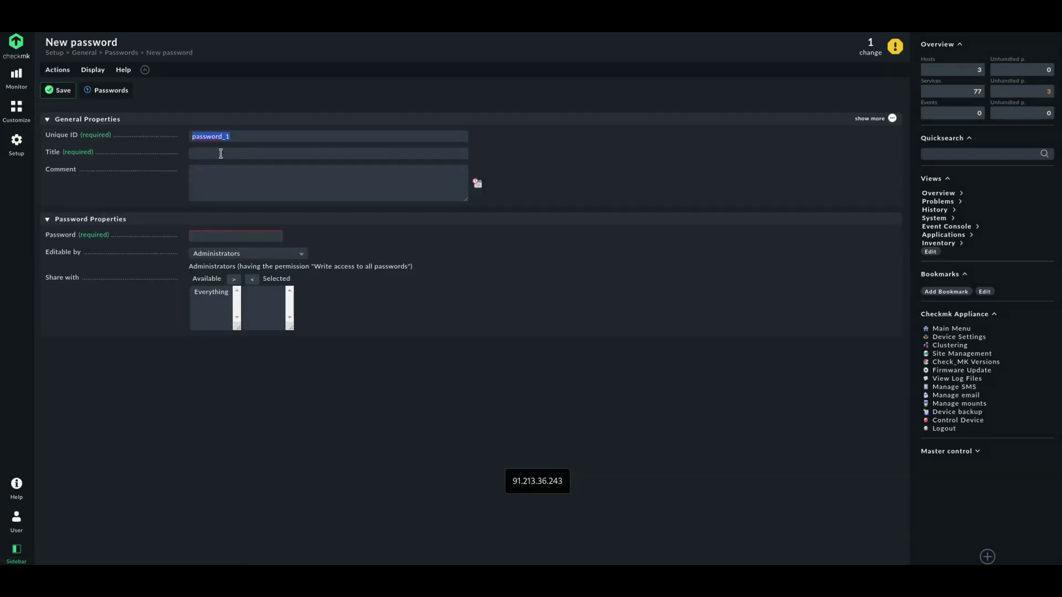
pyautogui.write('vmware')
pyautogui.write('VMWare')
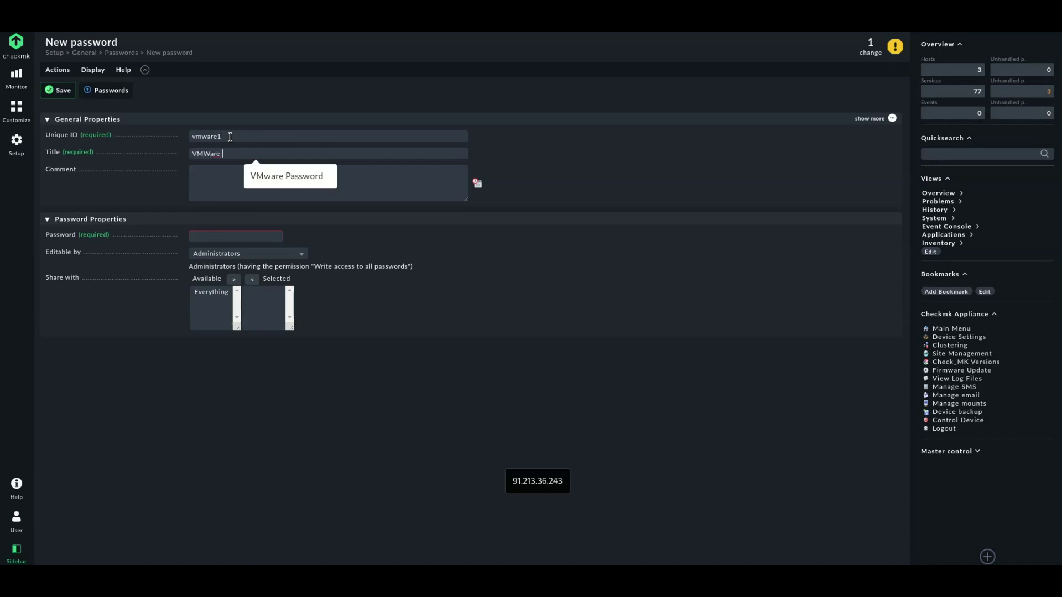
pyautogui.press('BackSpace')
pyautogui.press('BackSpace')
pyautogui.press('BackSpace')
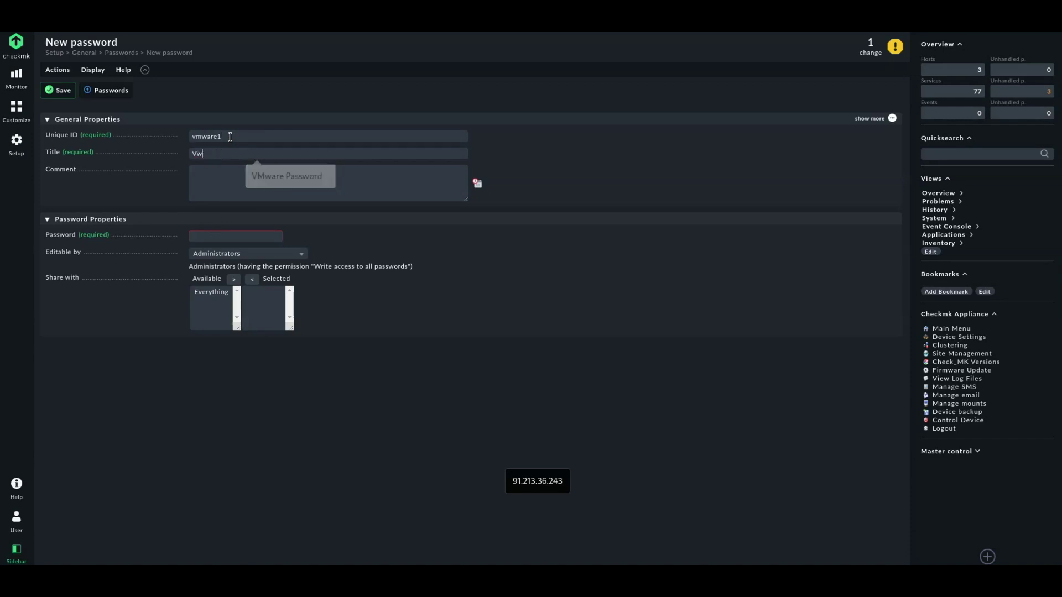
pyautogui.write('Mware ')
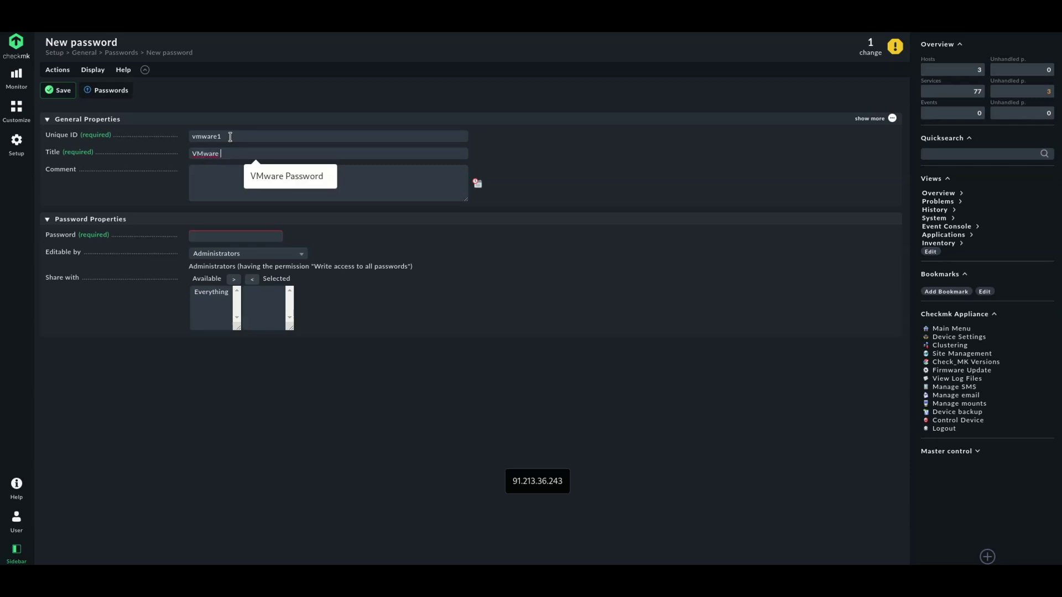
pyautogui.write('password')
pyautogui.press('Tab')
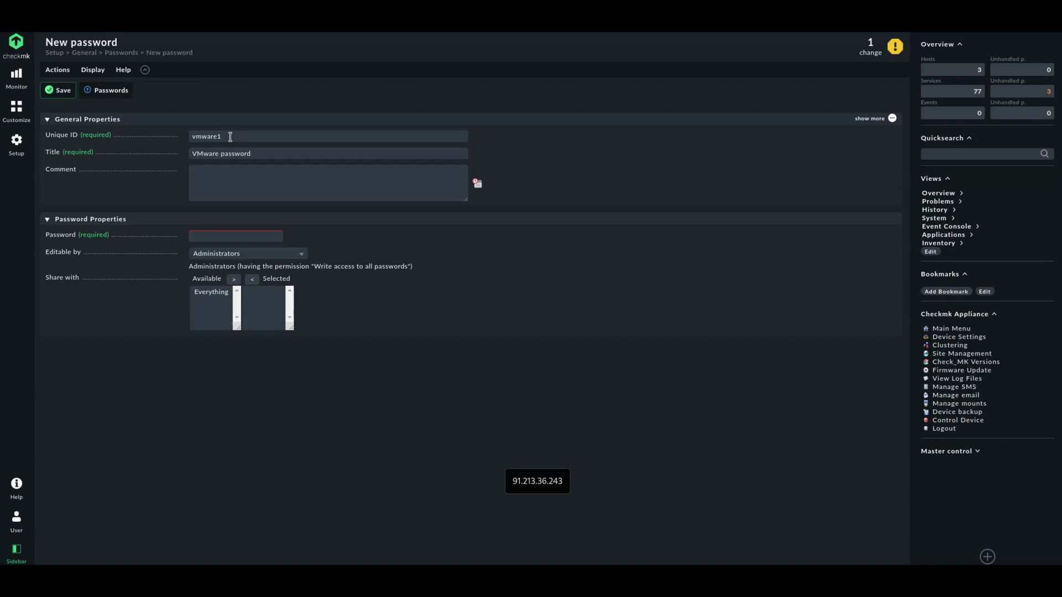
pyautogui.click(239, 232)
pyautogui.write('•••••••••')
pyautogui.click(58, 92)
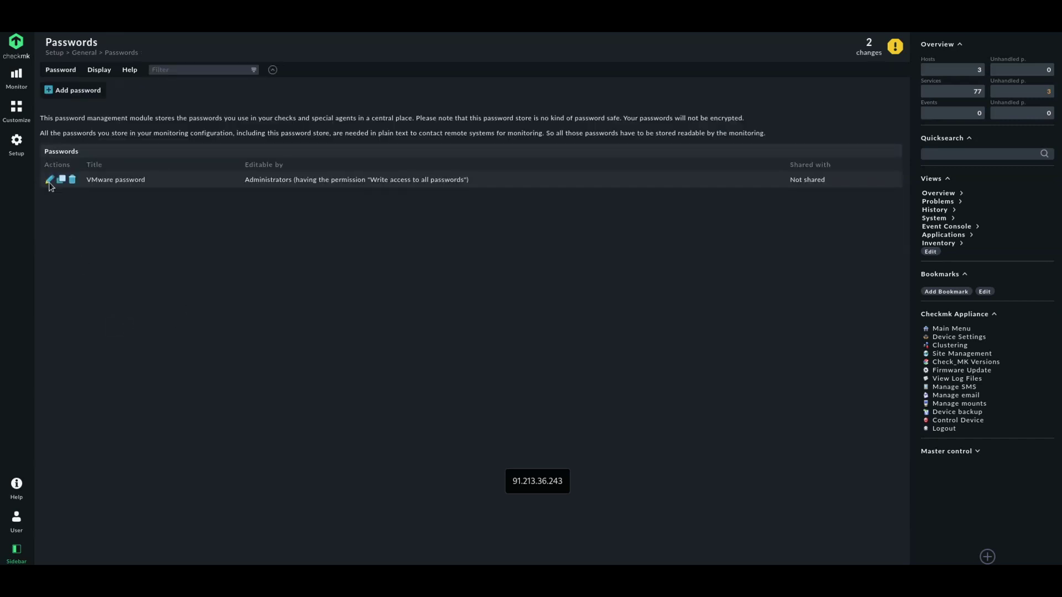
pyautogui.click(22, 157)
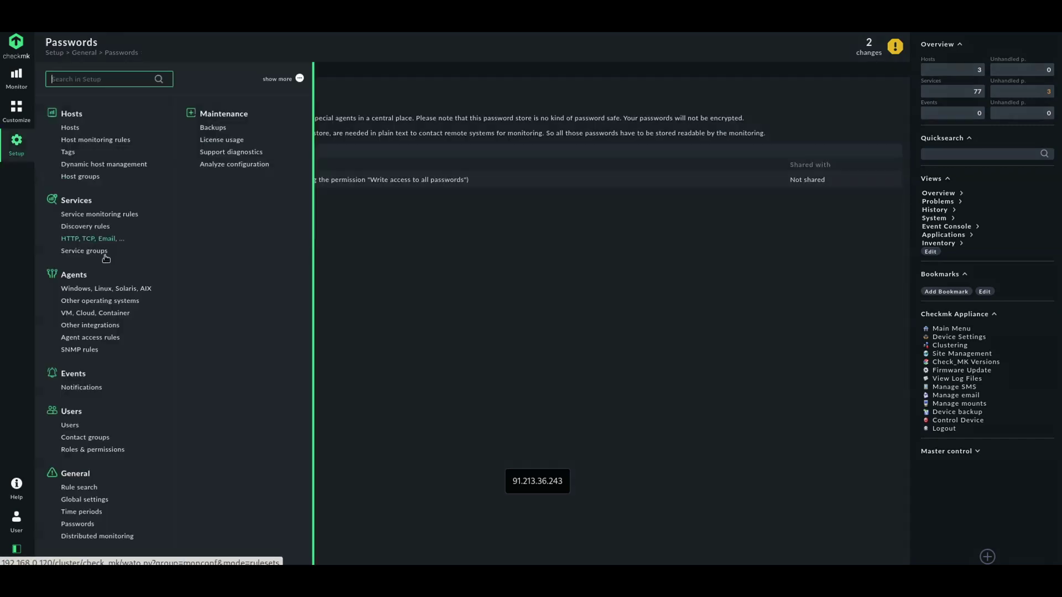
# Begin a new vSphere rule with user 'cmd', secret from the password store, host-system queries
pyautogui.click(100, 315)
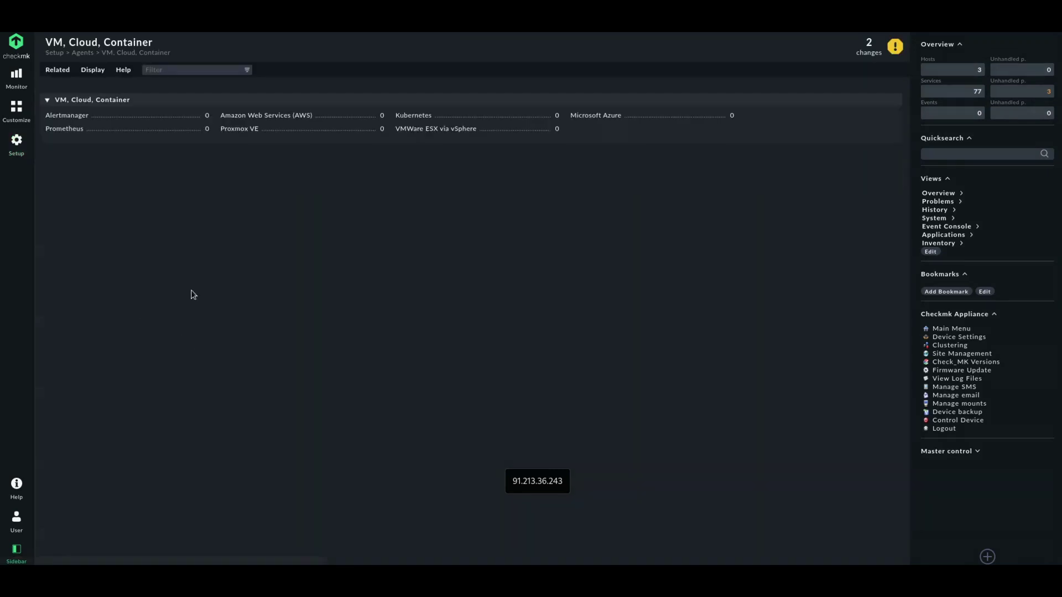
pyautogui.click(414, 145)
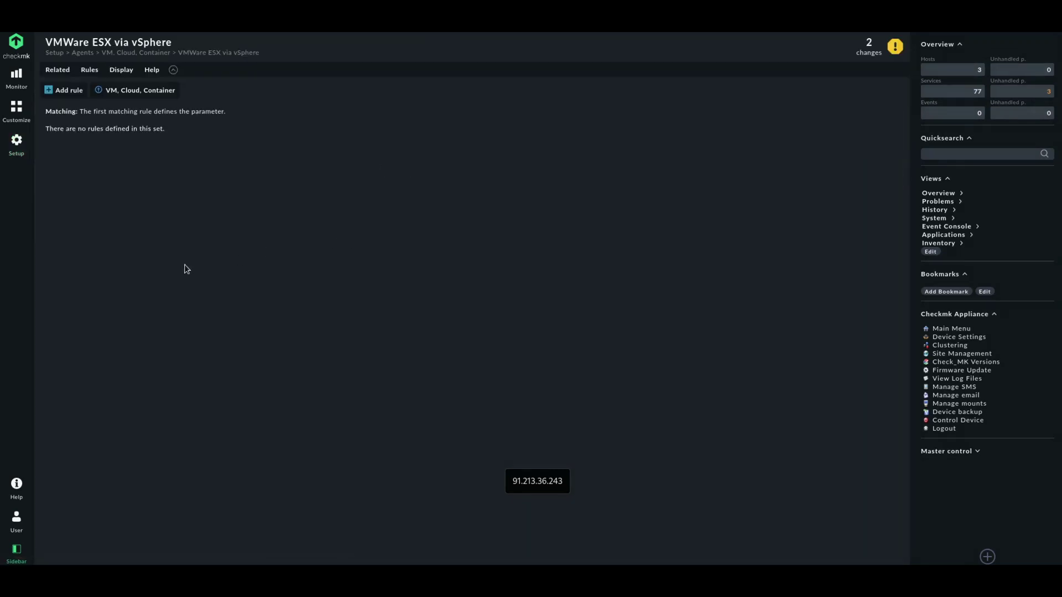
pyautogui.click(67, 92)
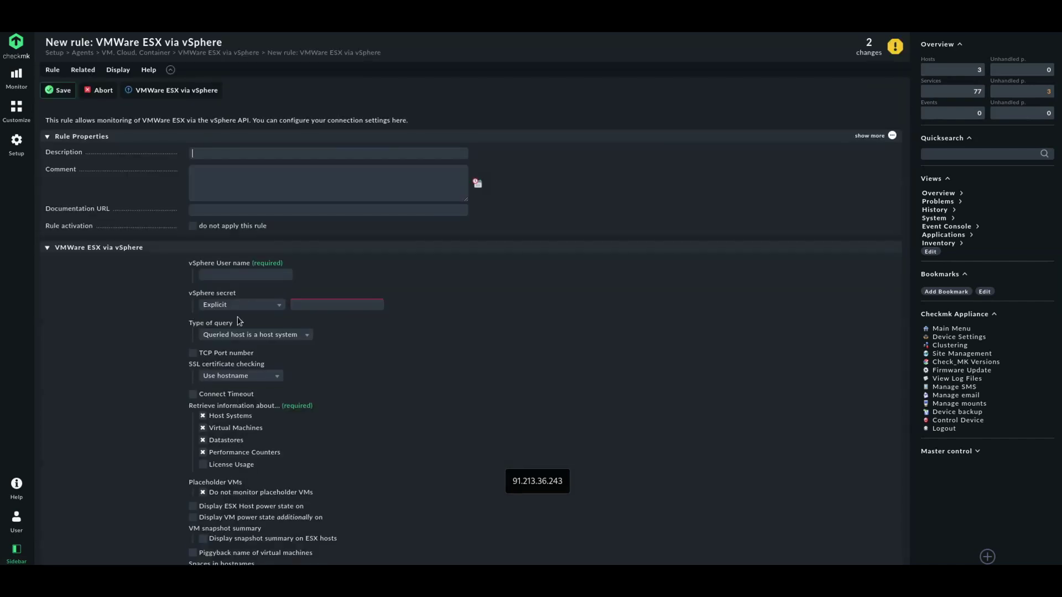
pyautogui.click(237, 275)
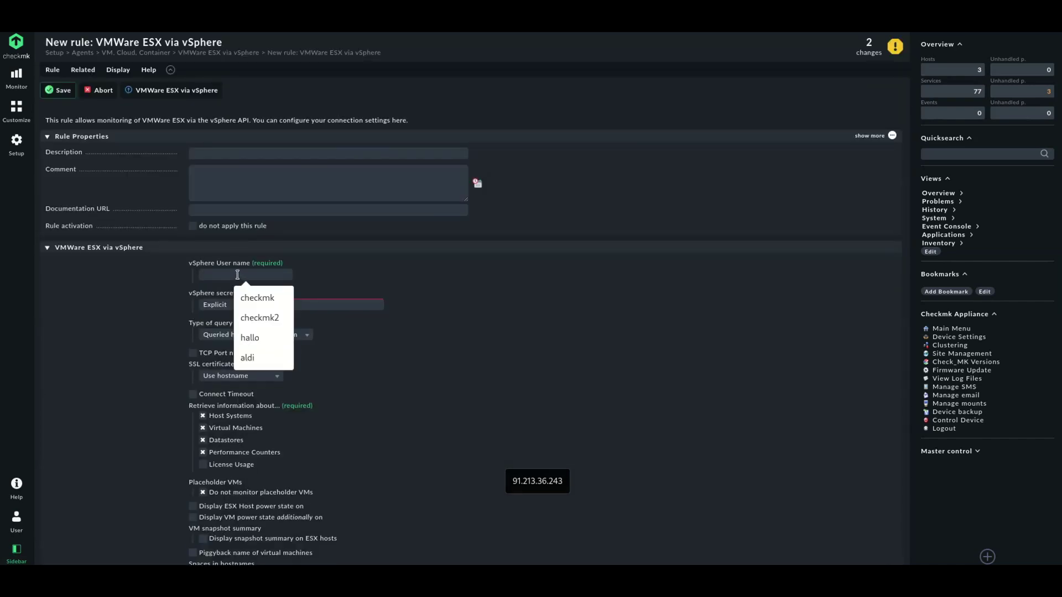
pyautogui.write('cmd')
pyautogui.click(229, 304)
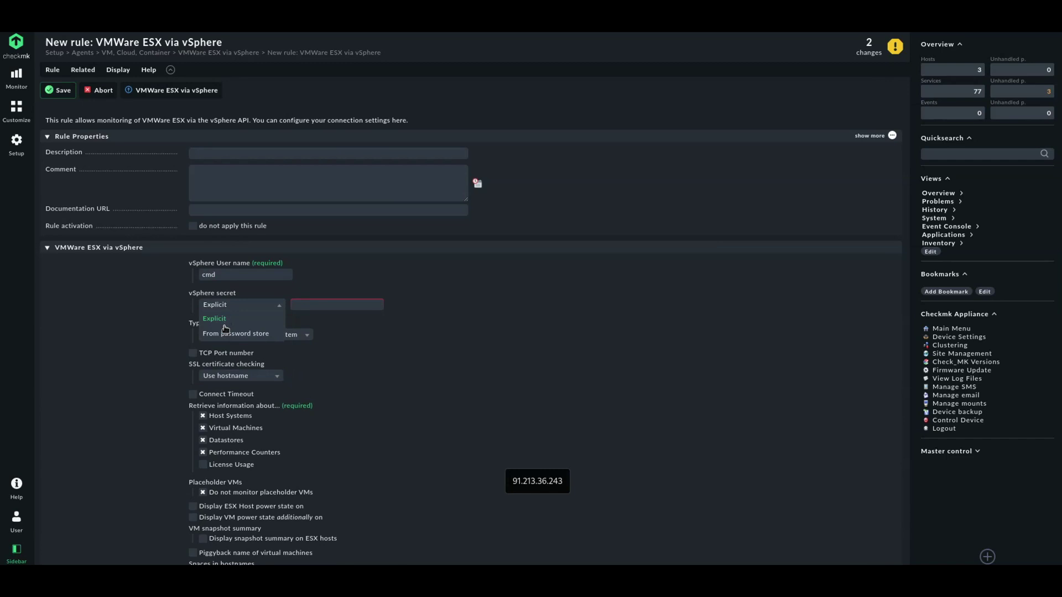
pyautogui.click(230, 333)
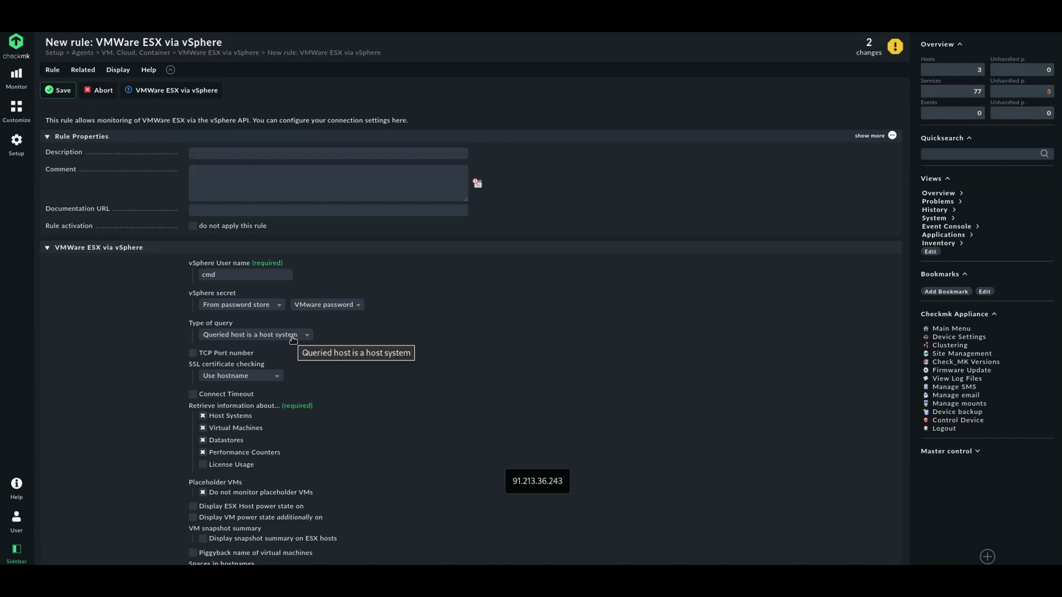
pyautogui.click(293, 335)
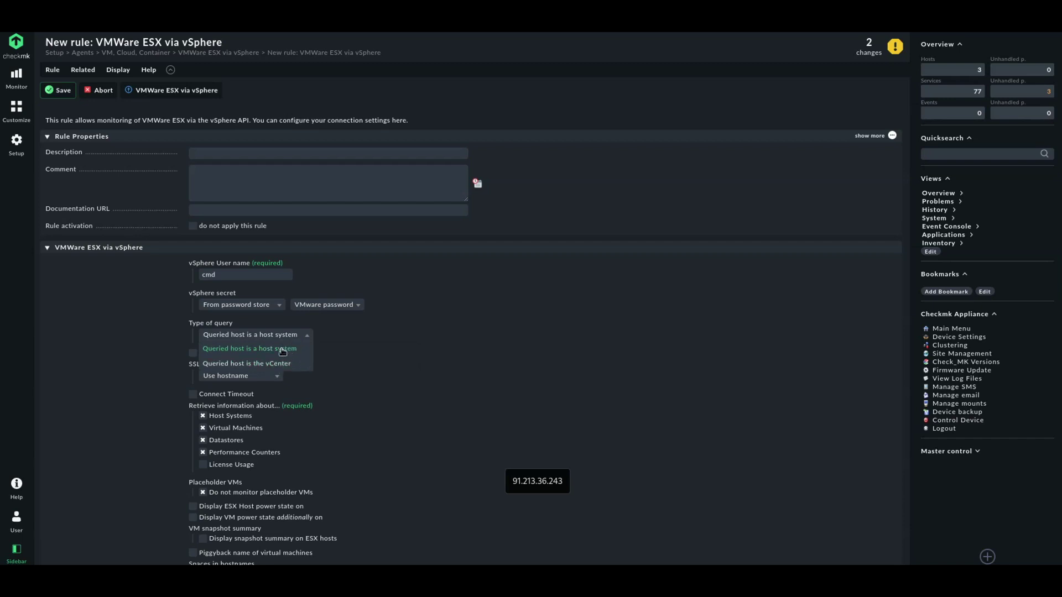
pyautogui.click(356, 377)
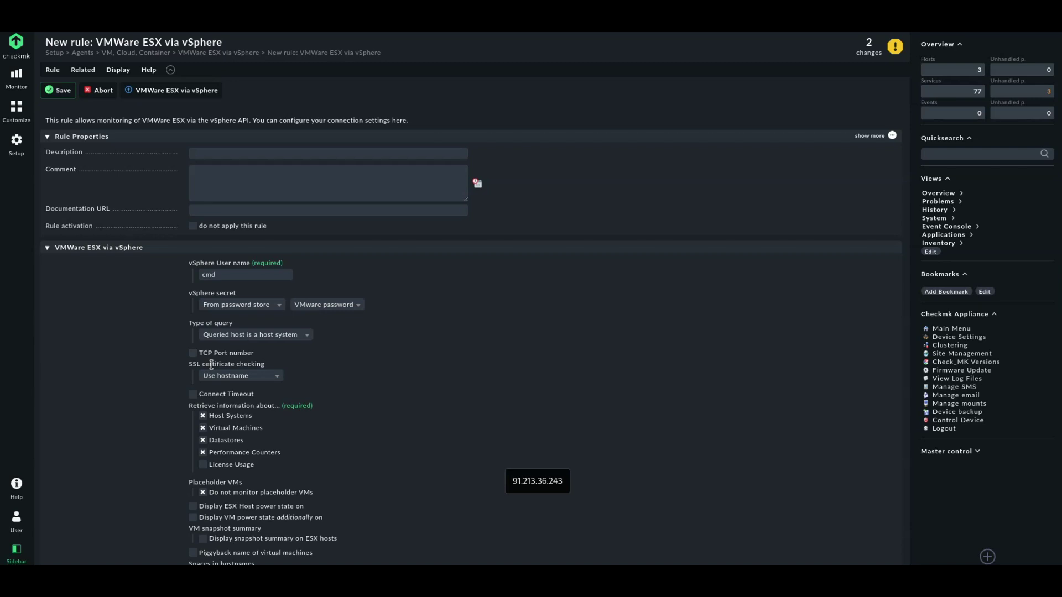
# Deactivate SSL certificate checking, add License Usage, restrict to folder vmware, and save the rule
pyautogui.click(229, 378)
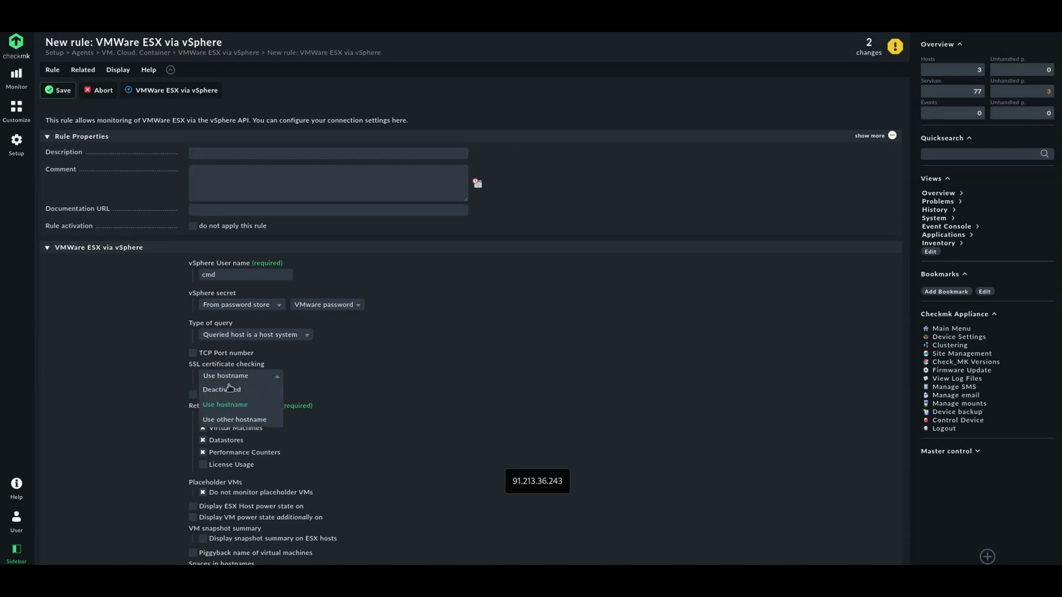
pyautogui.click(230, 390)
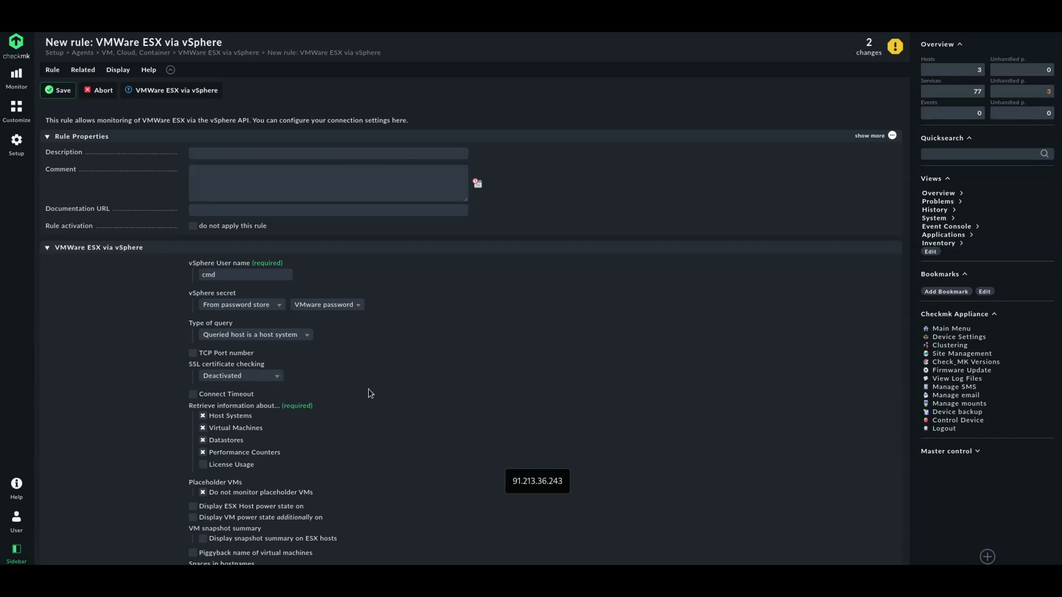
pyautogui.scroll(-3, 370, 431)
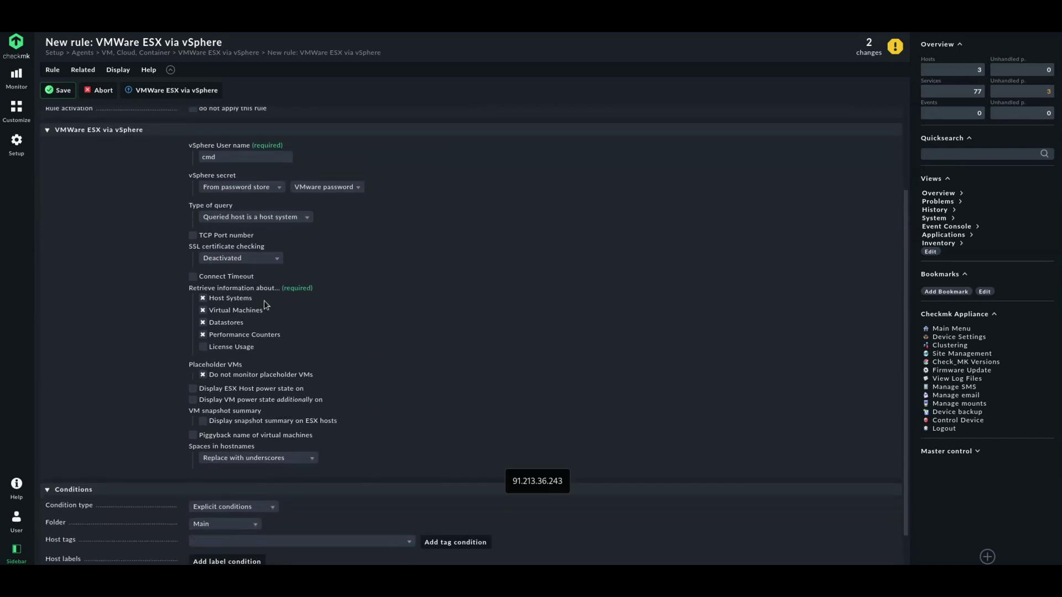
pyautogui.click(203, 351)
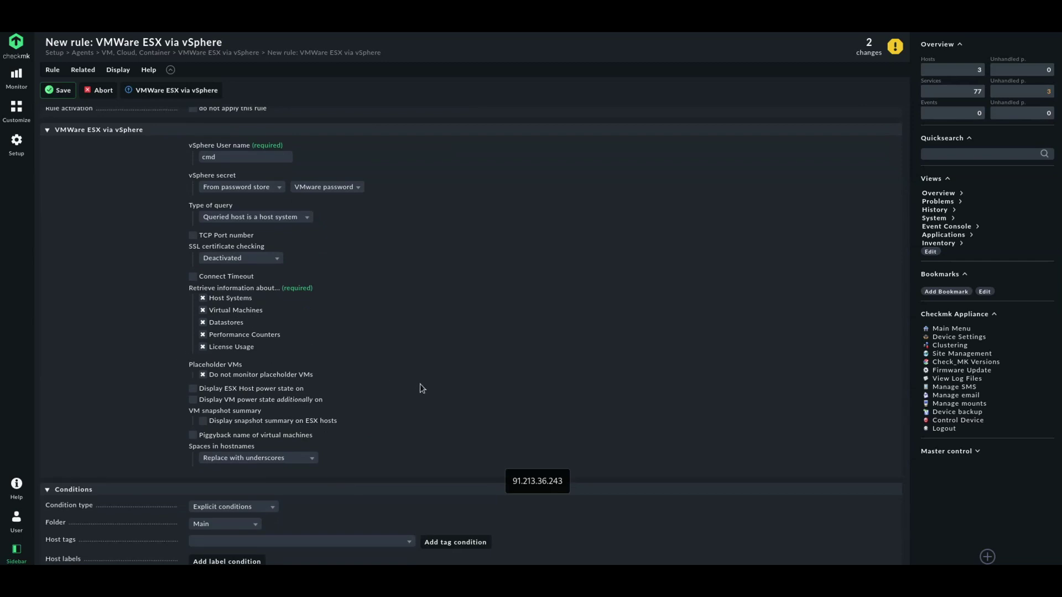
pyautogui.scroll(-1, 419, 383)
pyautogui.click(210, 492)
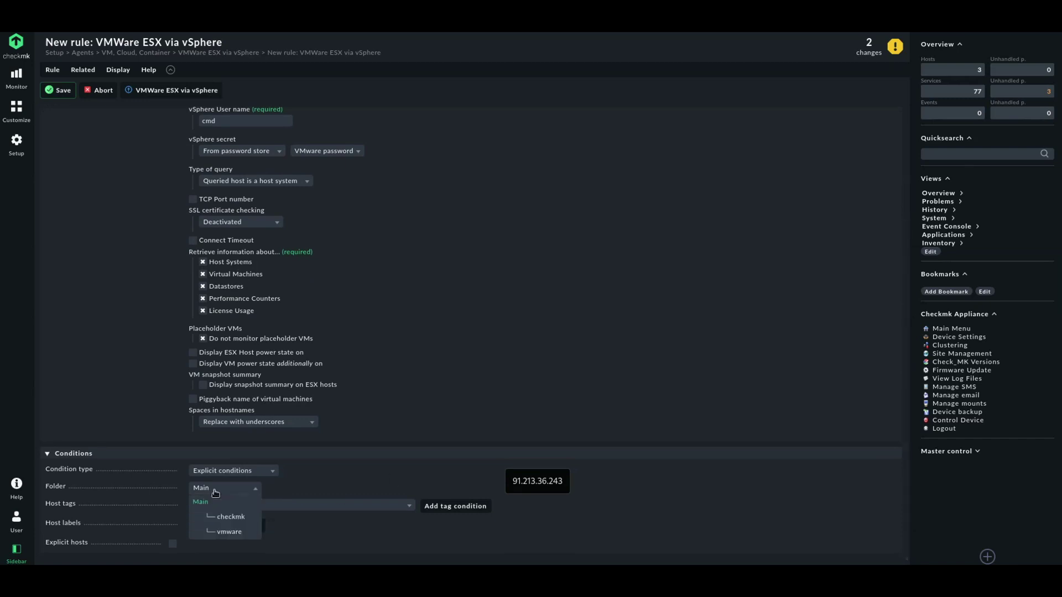
pyautogui.click(229, 531)
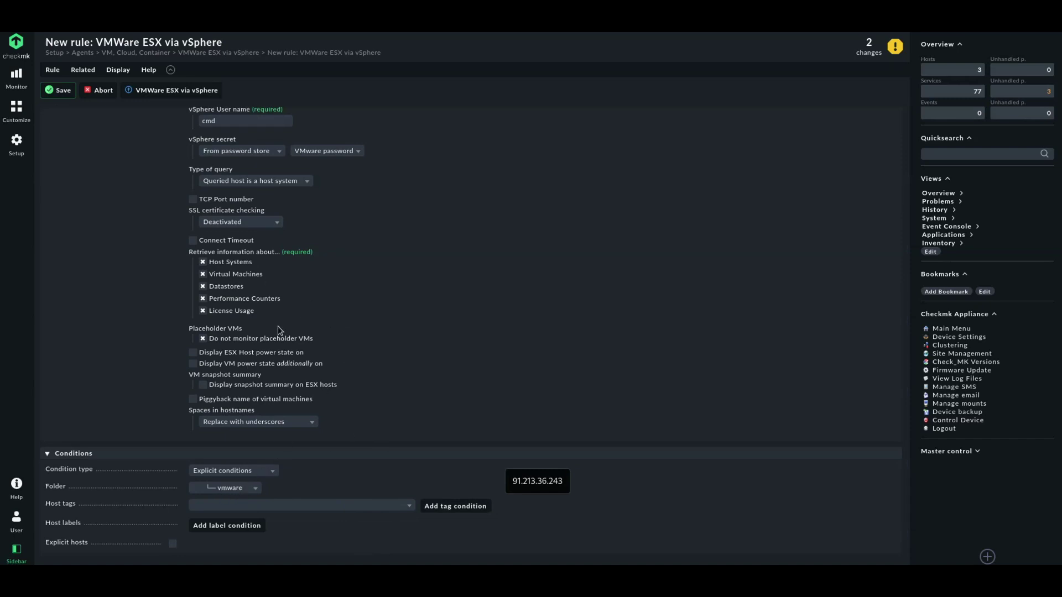
pyautogui.click(57, 94)
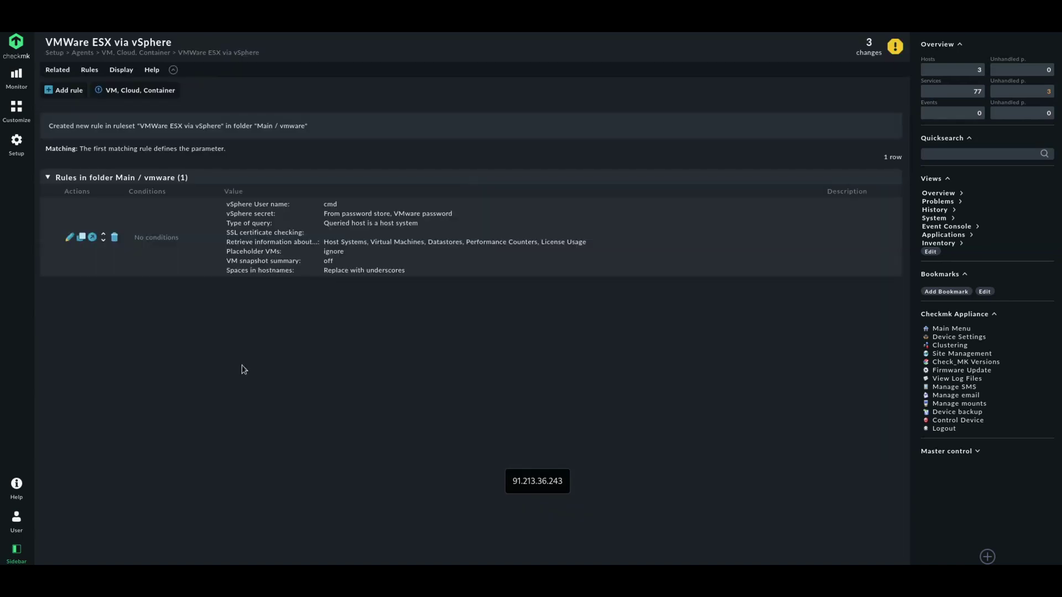
pyautogui.click(16, 145)
# From the vmware folder, activate all 7 pending changes on the site
pyautogui.click(69, 123)
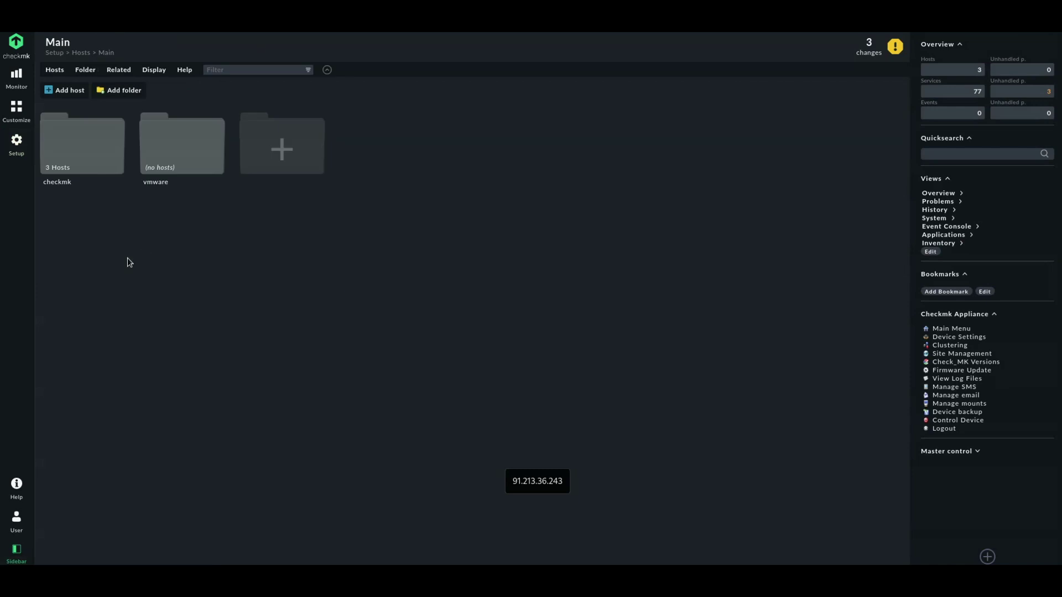
pyautogui.click(165, 180)
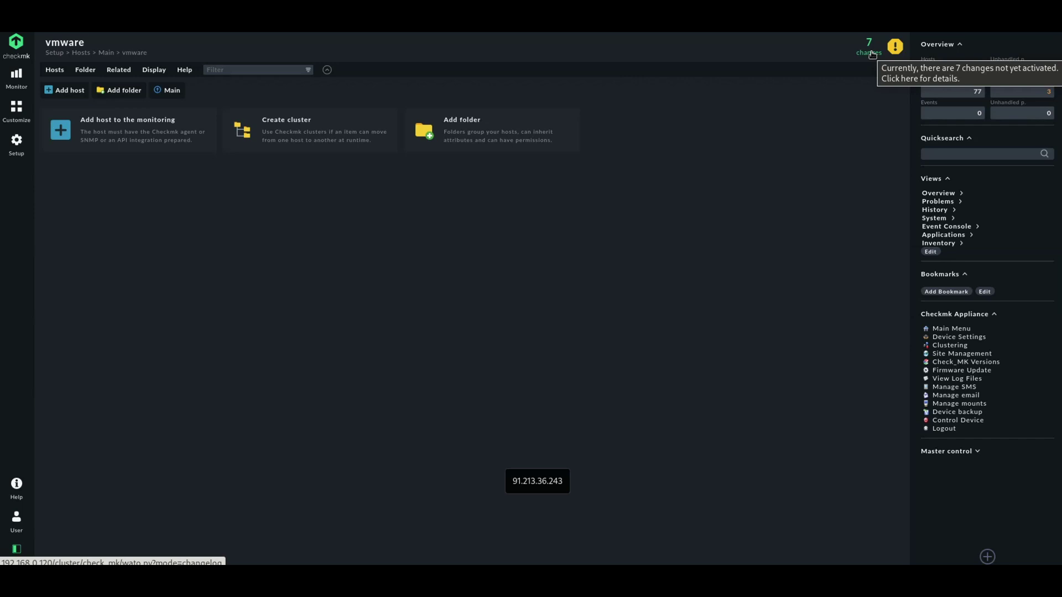
pyautogui.click(873, 54)
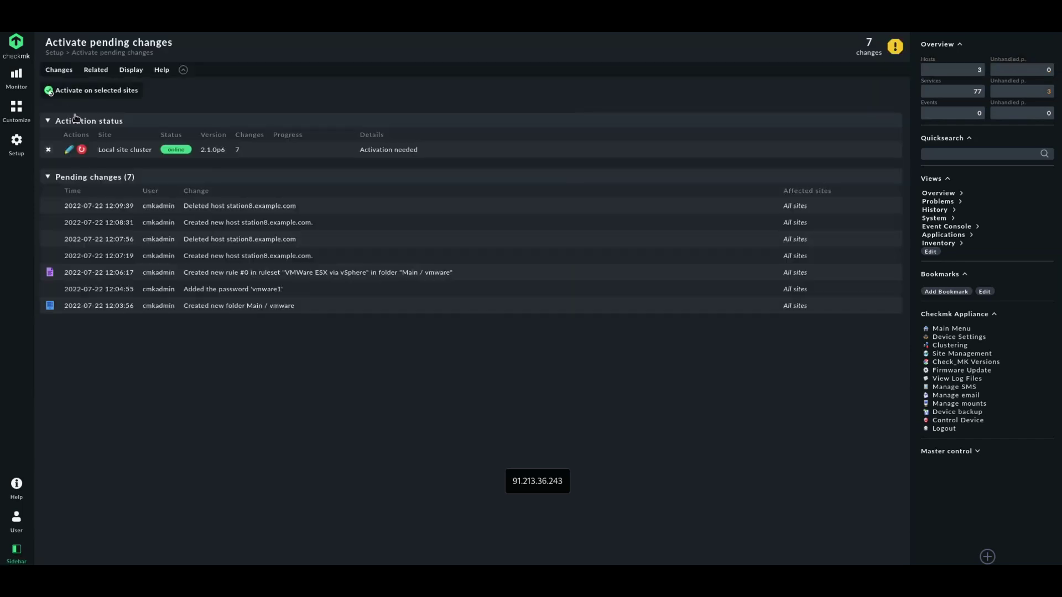
pyautogui.click(65, 91)
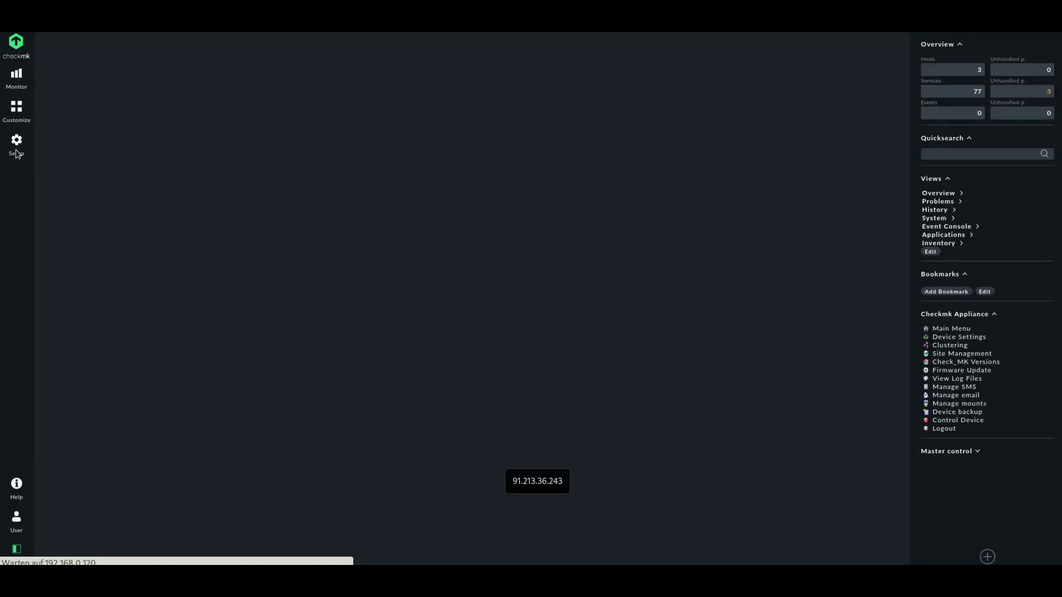
# Return to the empty vmware host folder via Setup > Hosts
pyautogui.click(17, 148)
pyautogui.click(70, 128)
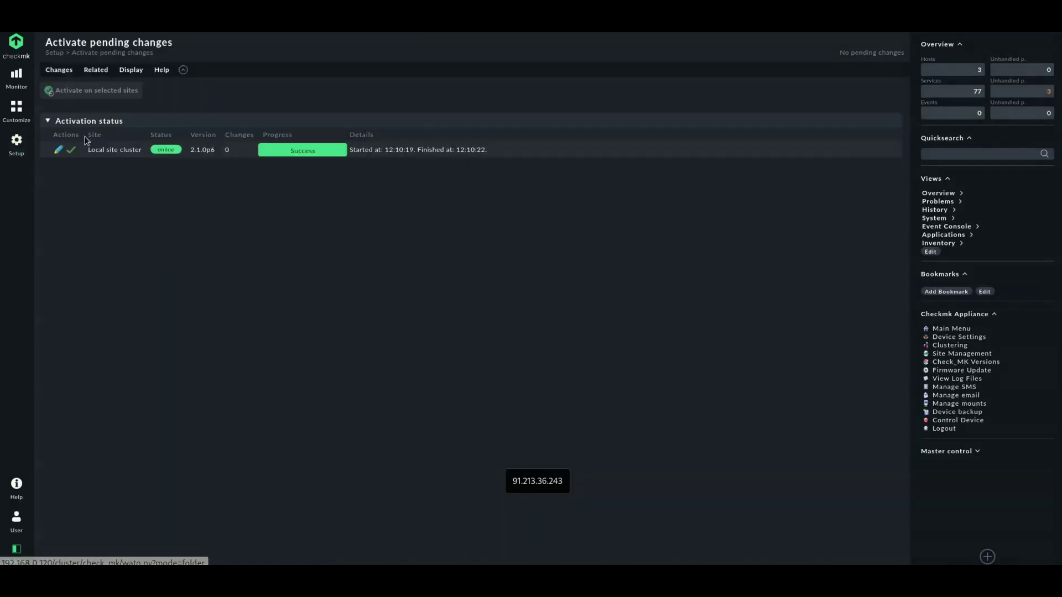
pyautogui.click(188, 160)
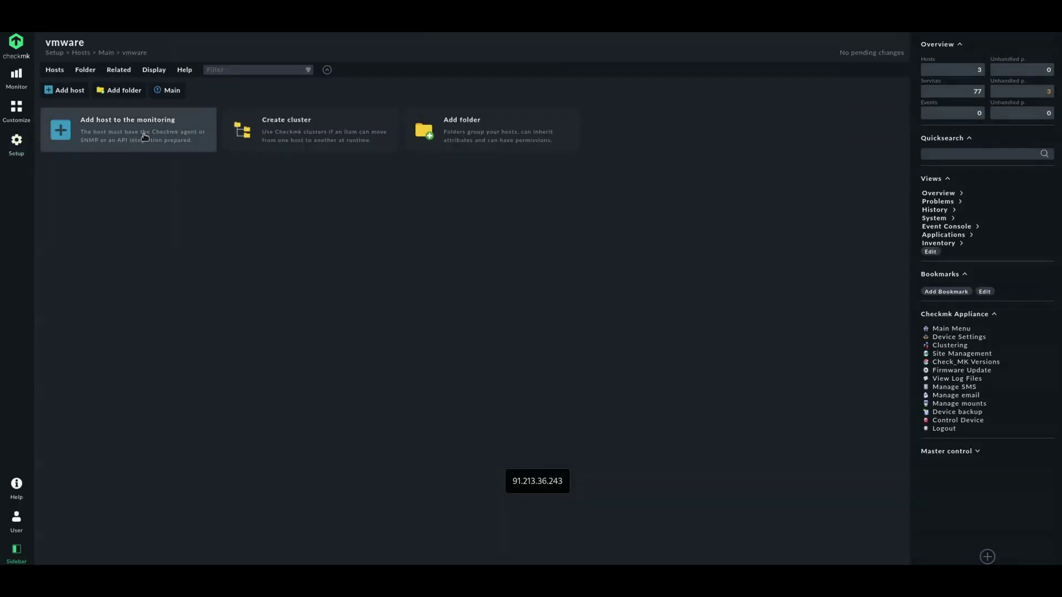
# Add host station8.example.com with IPv4 192.168.0.8 and accept all its discovered services
pyautogui.click(144, 137)
pyautogui.write('stat')
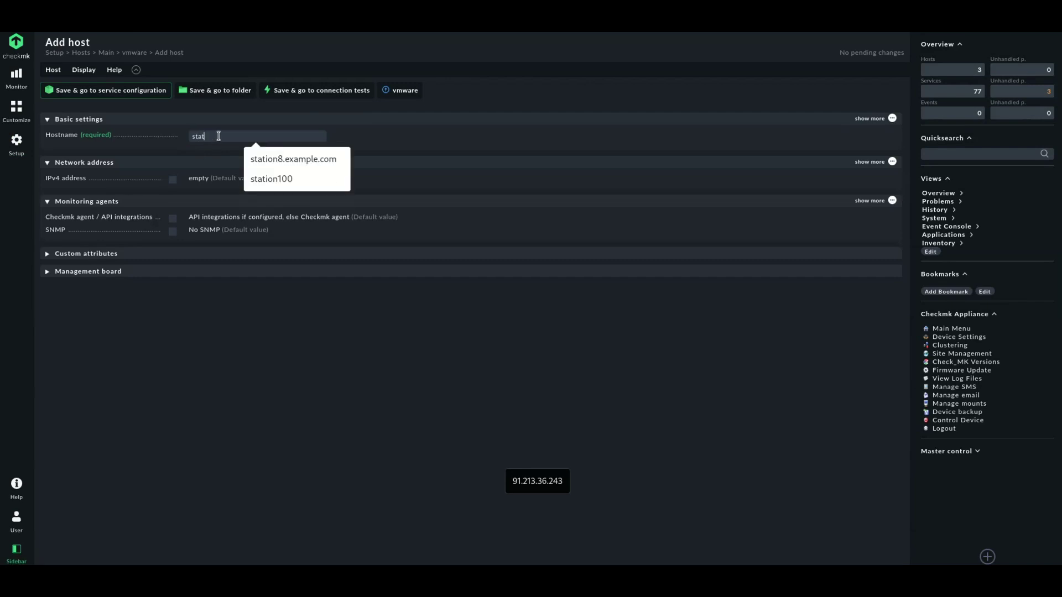
pyautogui.press('Down')
pyautogui.click(268, 160)
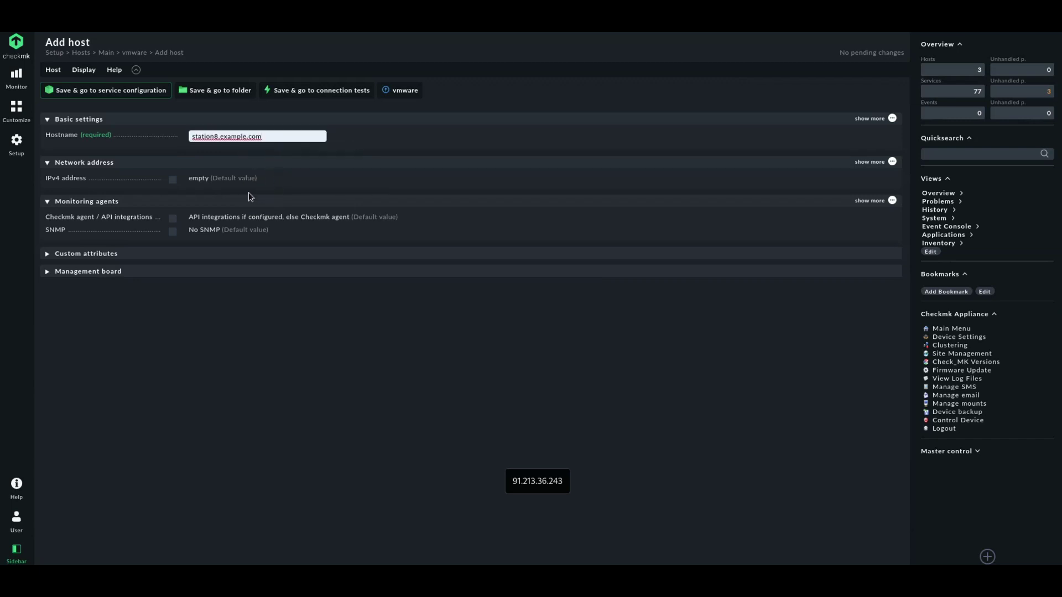
pyautogui.click(172, 180)
pyautogui.click(208, 180)
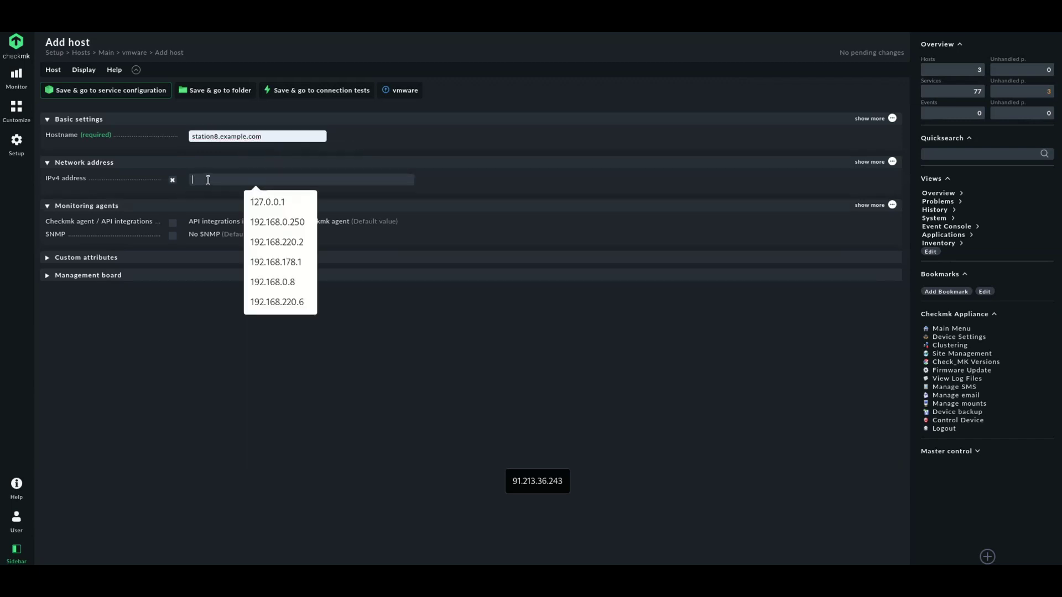
pyautogui.write('192.168.0.8')
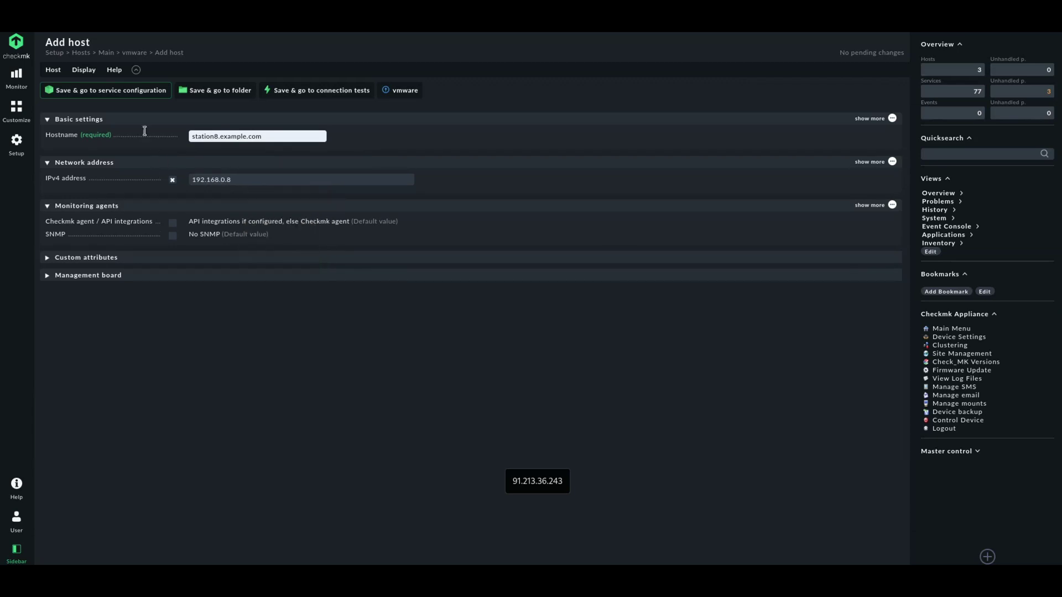
pyautogui.click(131, 91)
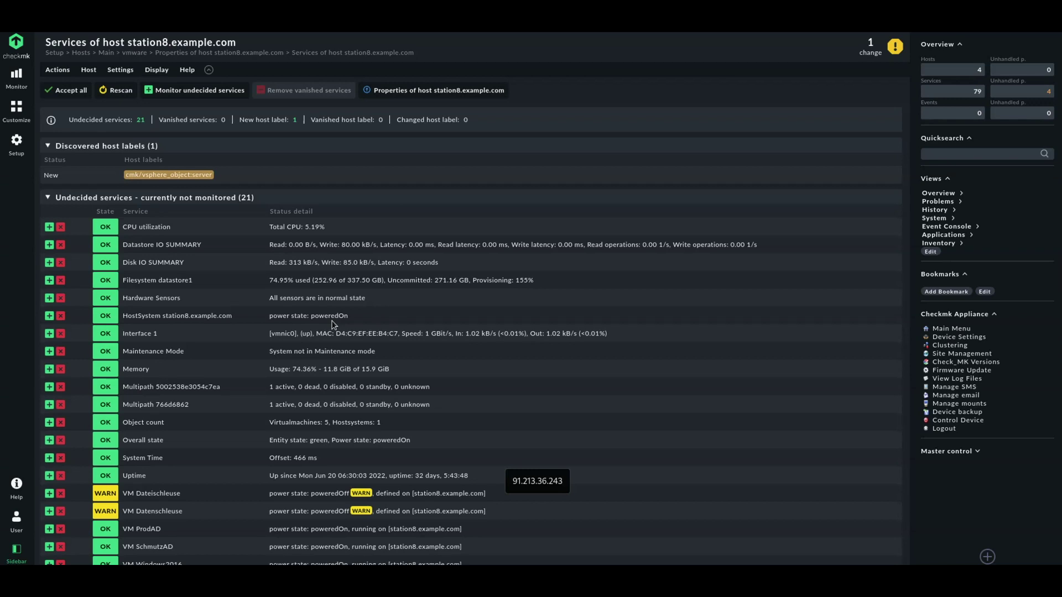
pyautogui.click(78, 92)
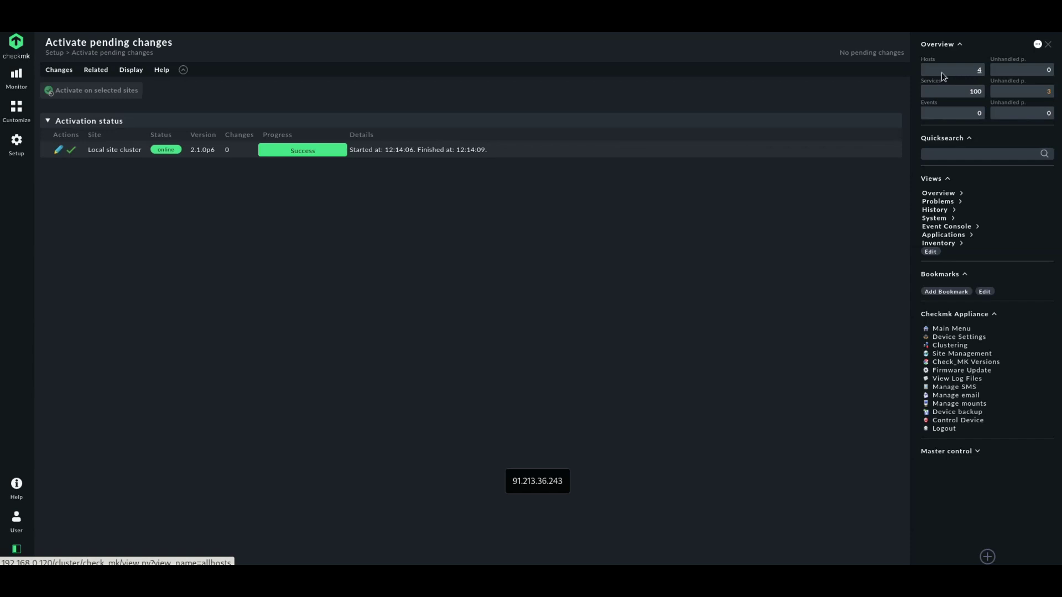
# Show station8.example.com's services from All hosts and reschedule its Check_MK service checks
pyautogui.click(942, 72)
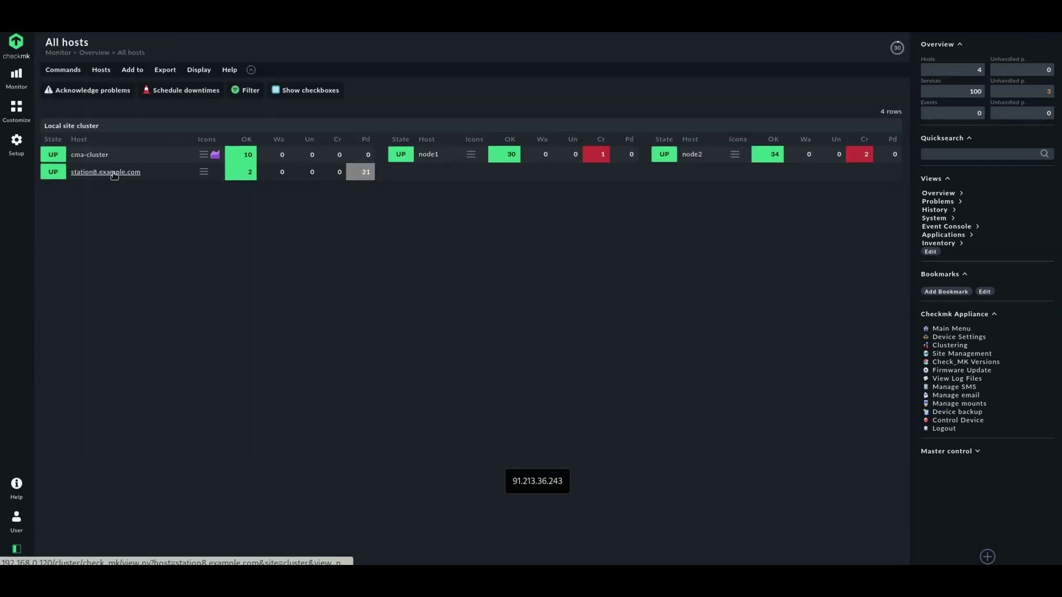
pyautogui.click(114, 174)
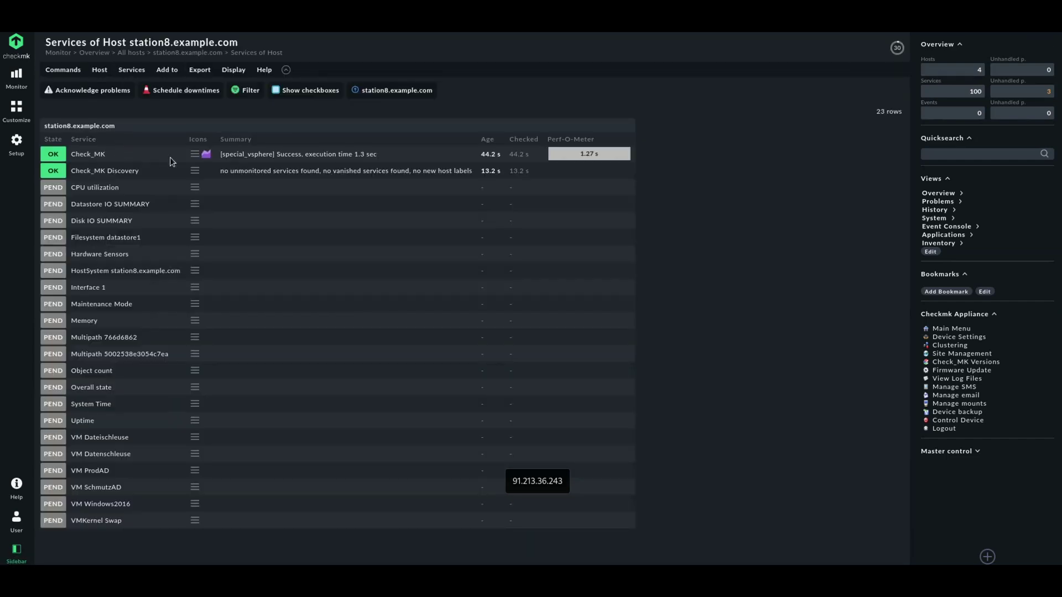
pyautogui.click(195, 154)
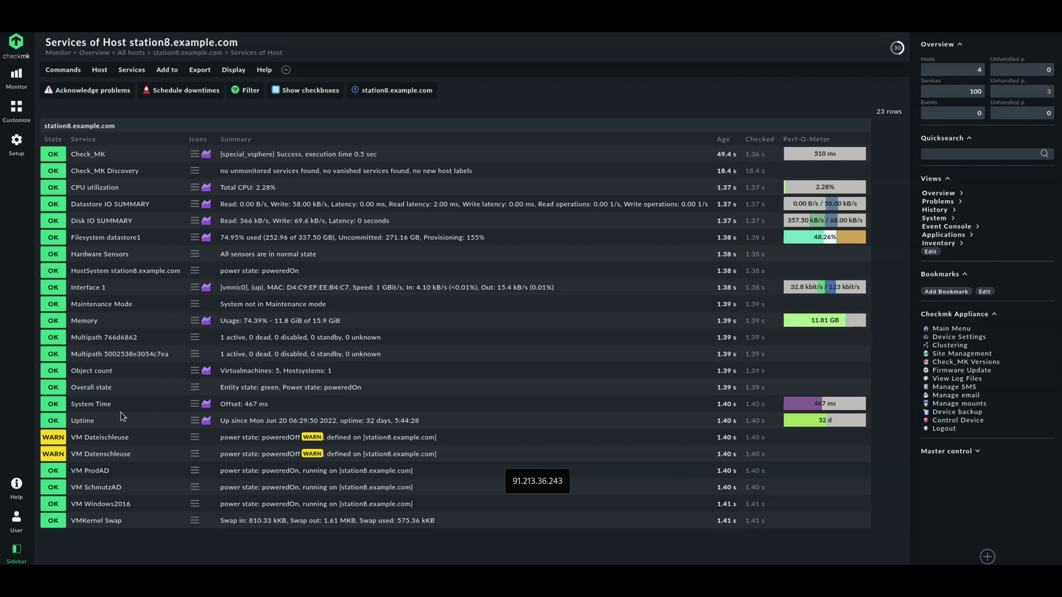
pyautogui.click(17, 142)
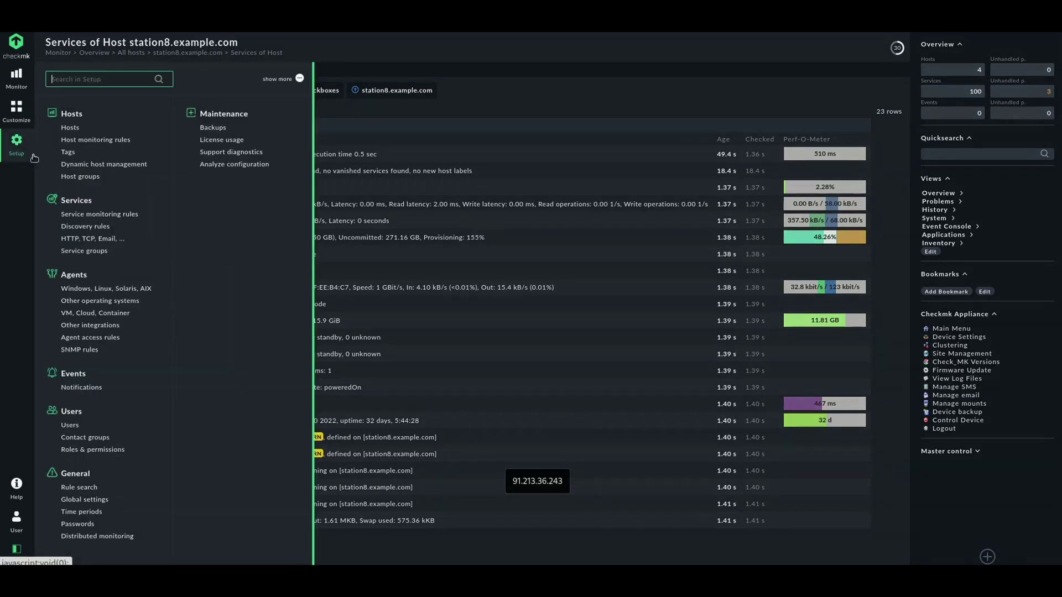
# Set the vSphere rule to check SSL certificates against the hostname, save, and activate the change
pyautogui.click(91, 313)
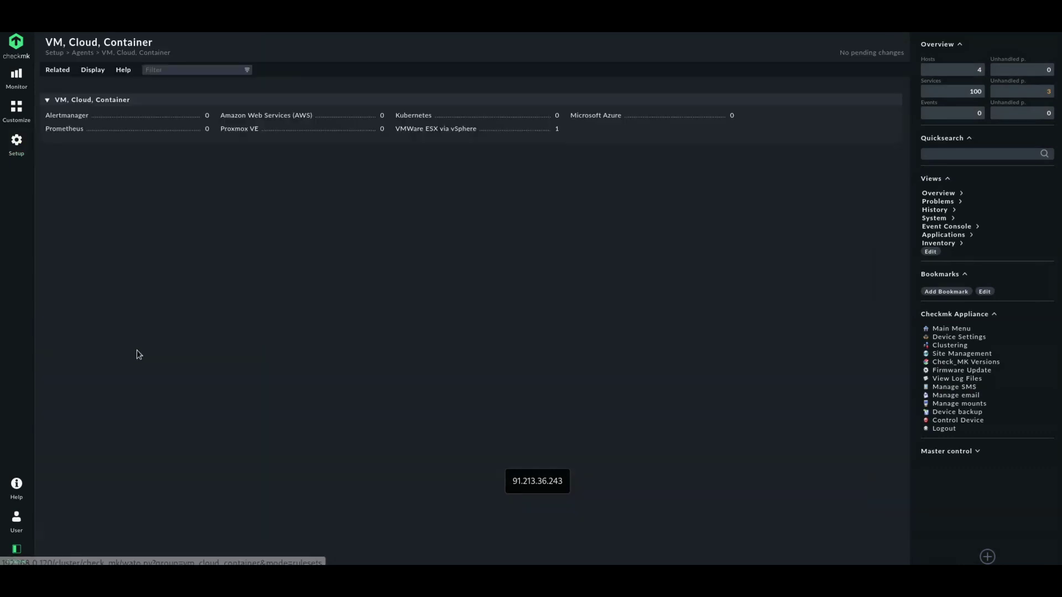
pyautogui.click(437, 129)
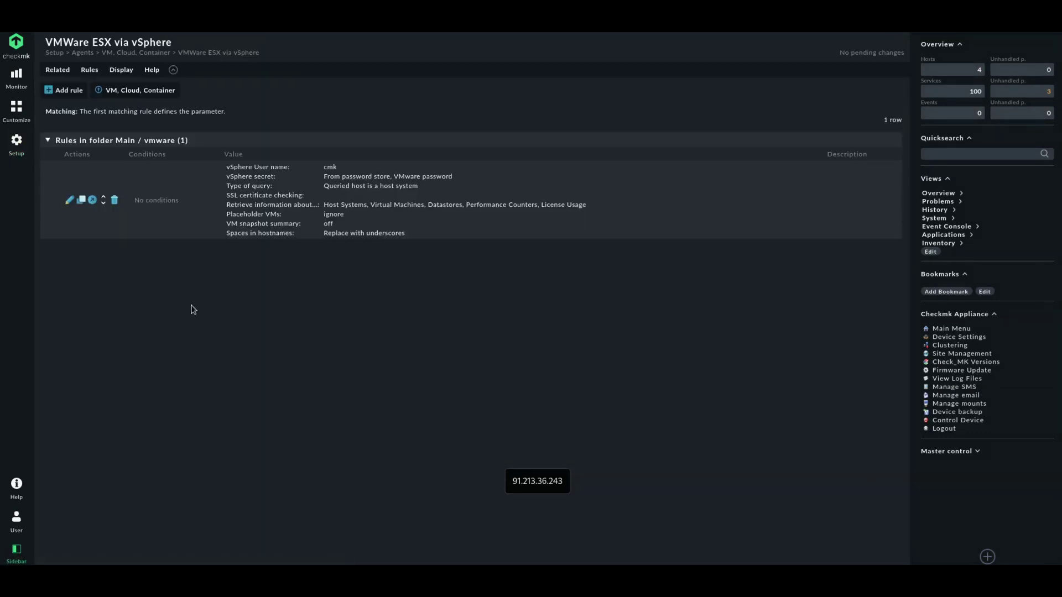
pyautogui.click(69, 199)
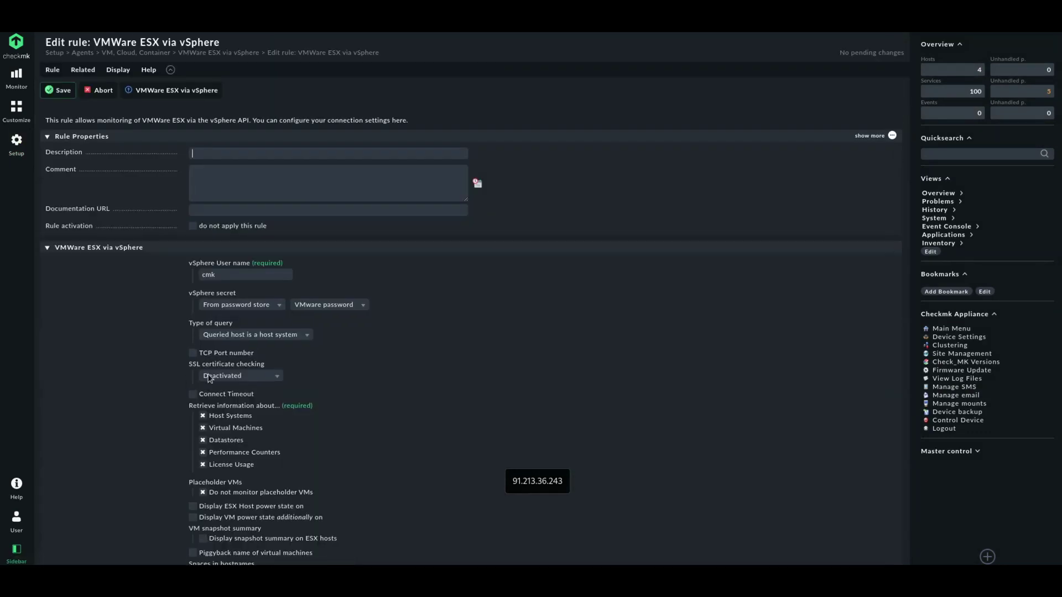
pyautogui.click(231, 377)
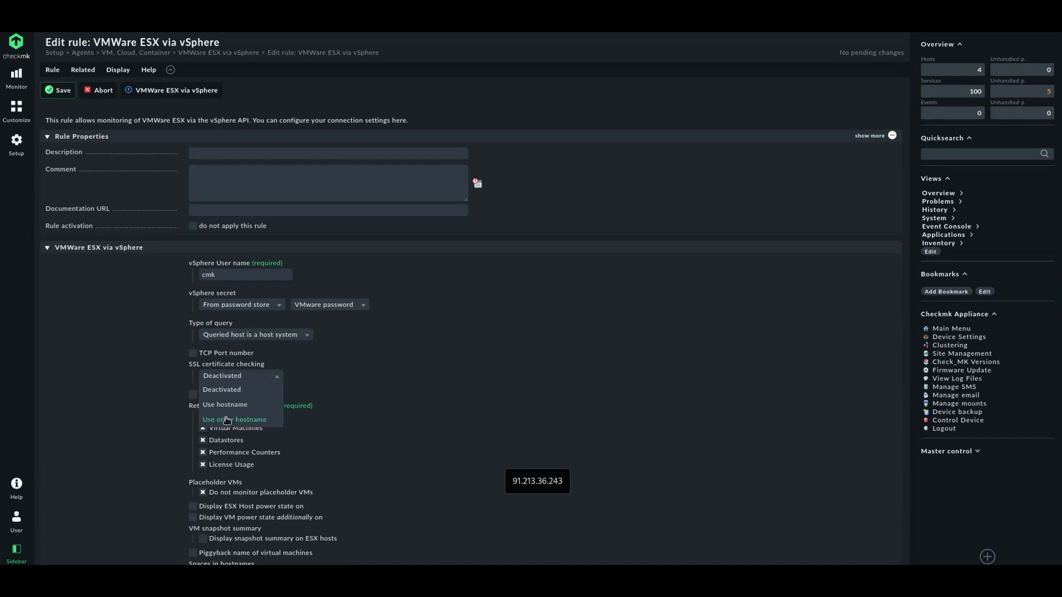
pyautogui.click(227, 420)
pyautogui.click(242, 376)
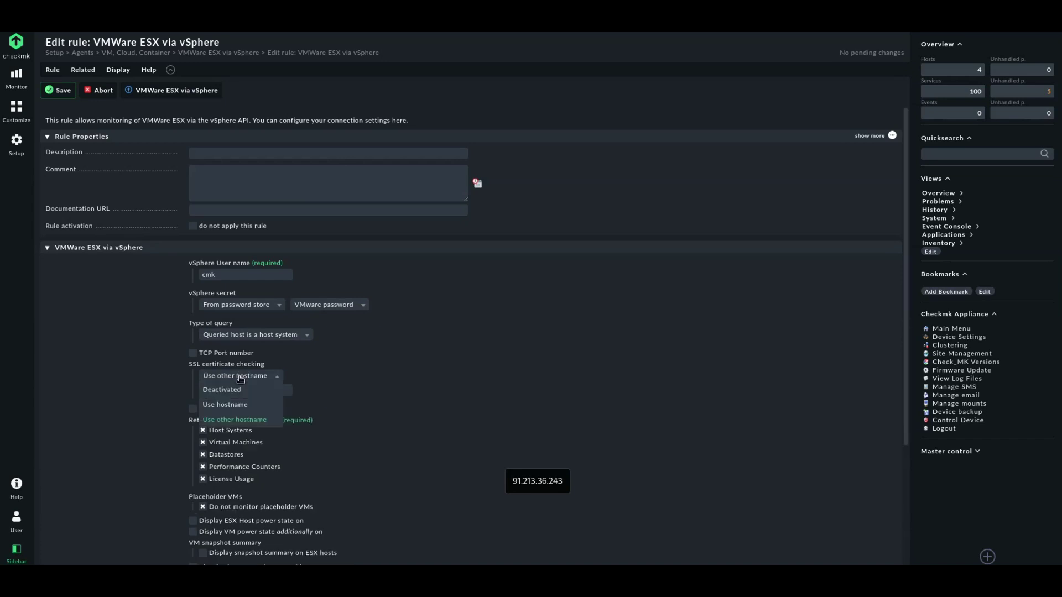
pyautogui.click(225, 404)
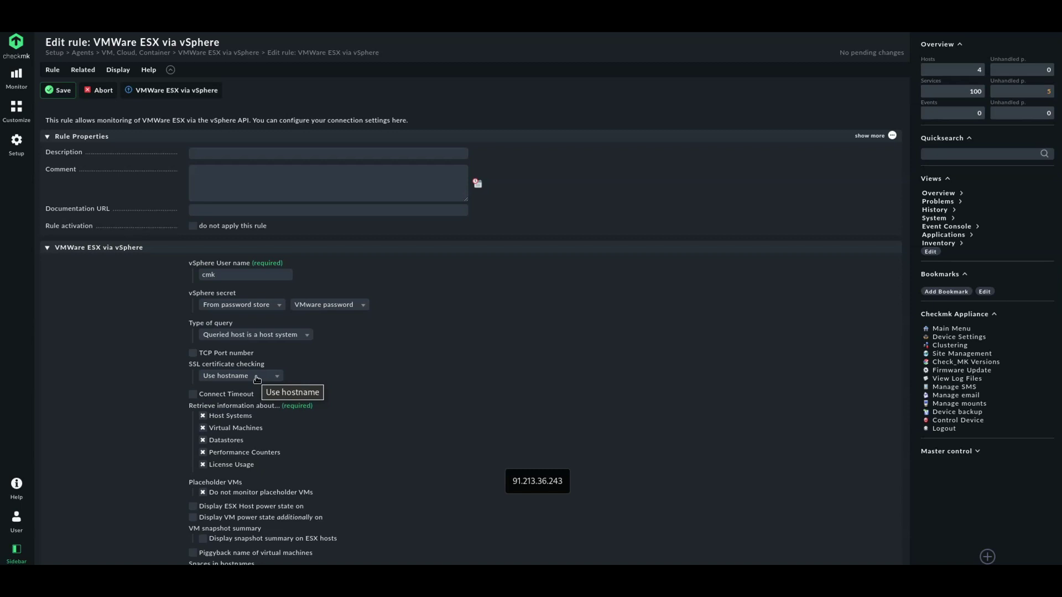
pyautogui.click(64, 94)
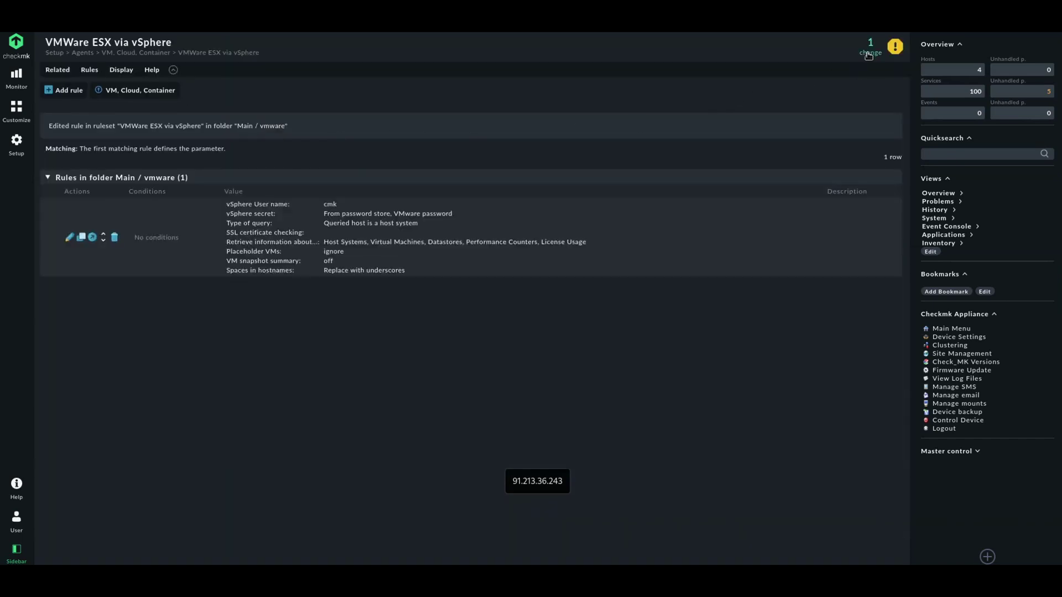
pyautogui.click(870, 53)
pyautogui.click(105, 91)
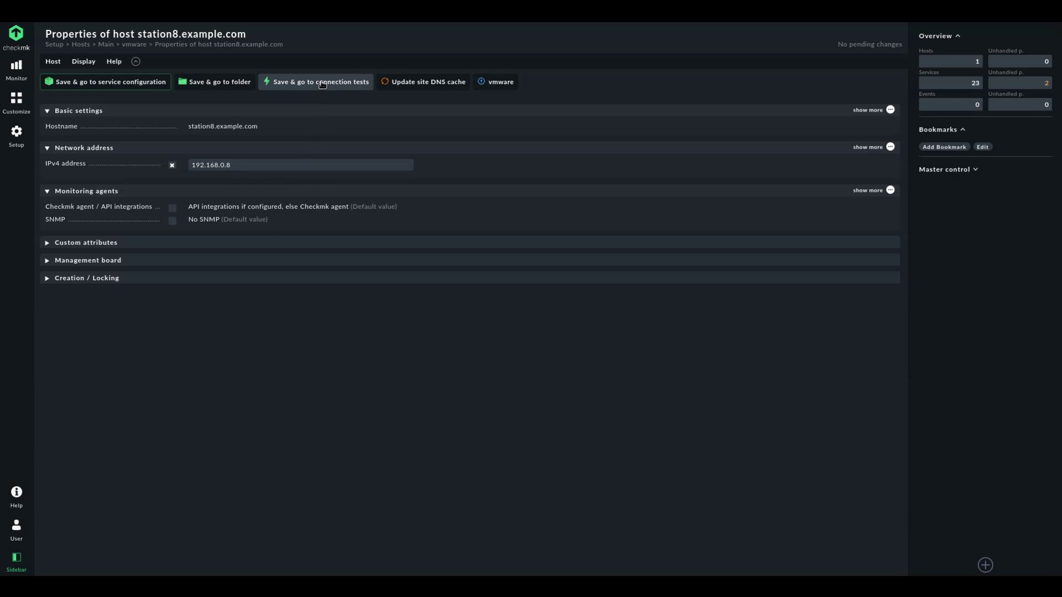
# Rerun station8's connection tests and highlight the agent's SSL 'certificate verify failed' error
pyautogui.click(322, 85)
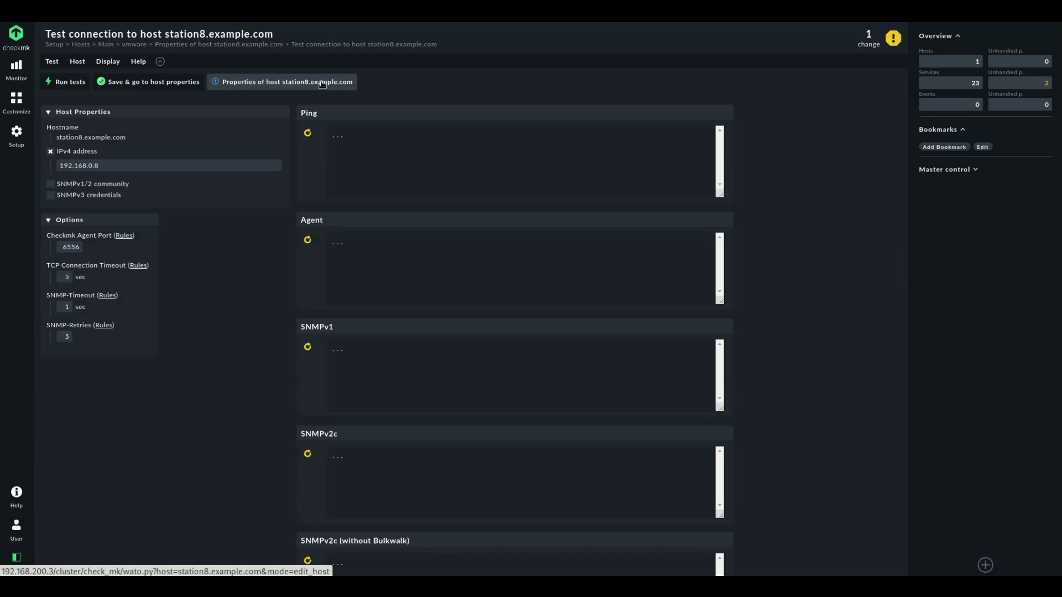
pyautogui.moveTo(439, 260); pyautogui.dragTo(375, 260)
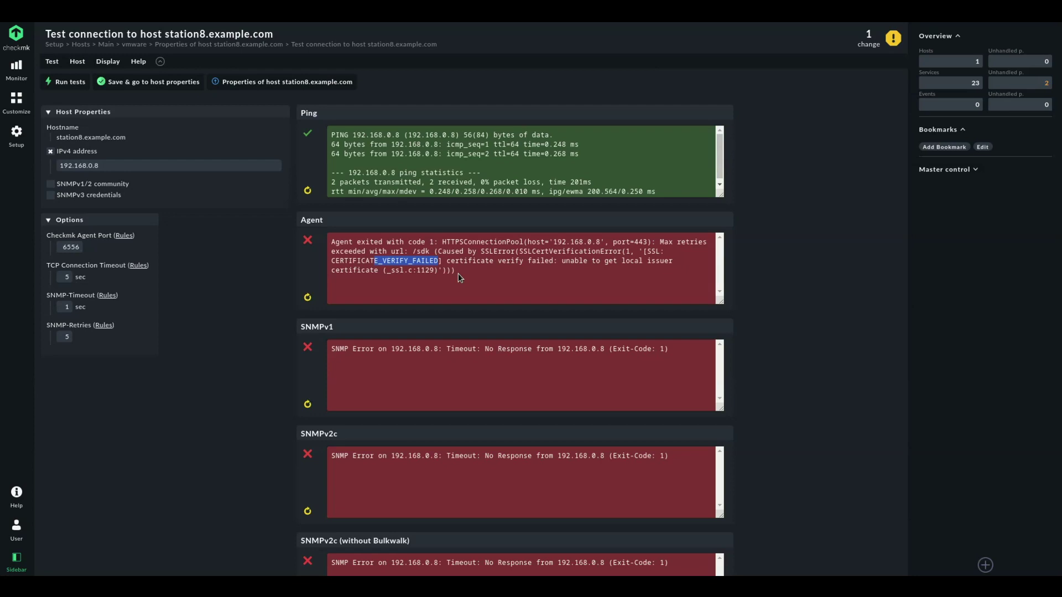
pyautogui.moveTo(447, 260); pyautogui.dragTo(557, 262)
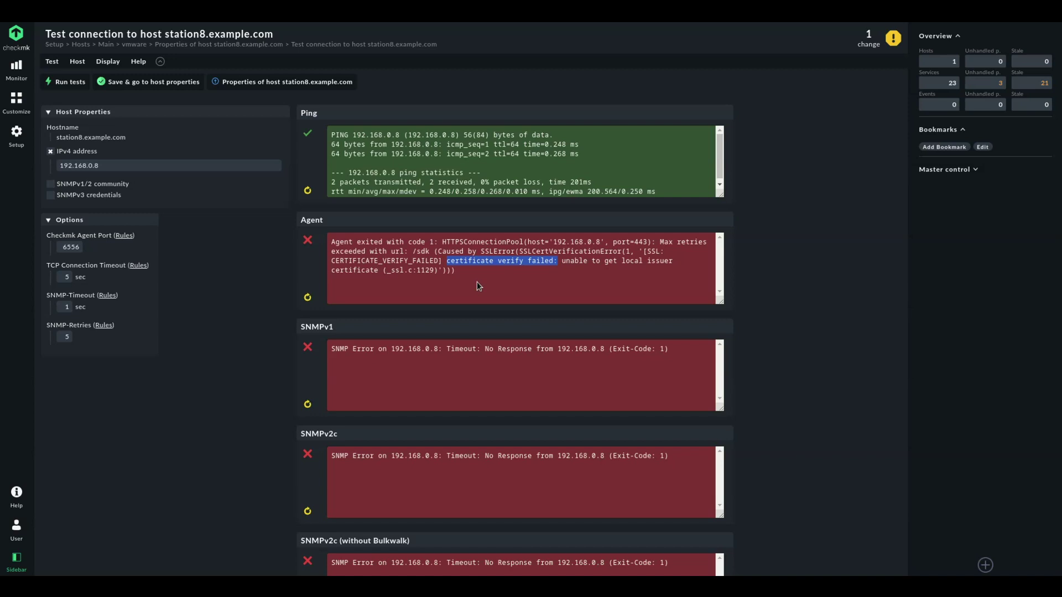
pyautogui.hotkey('alt', 'Tab')
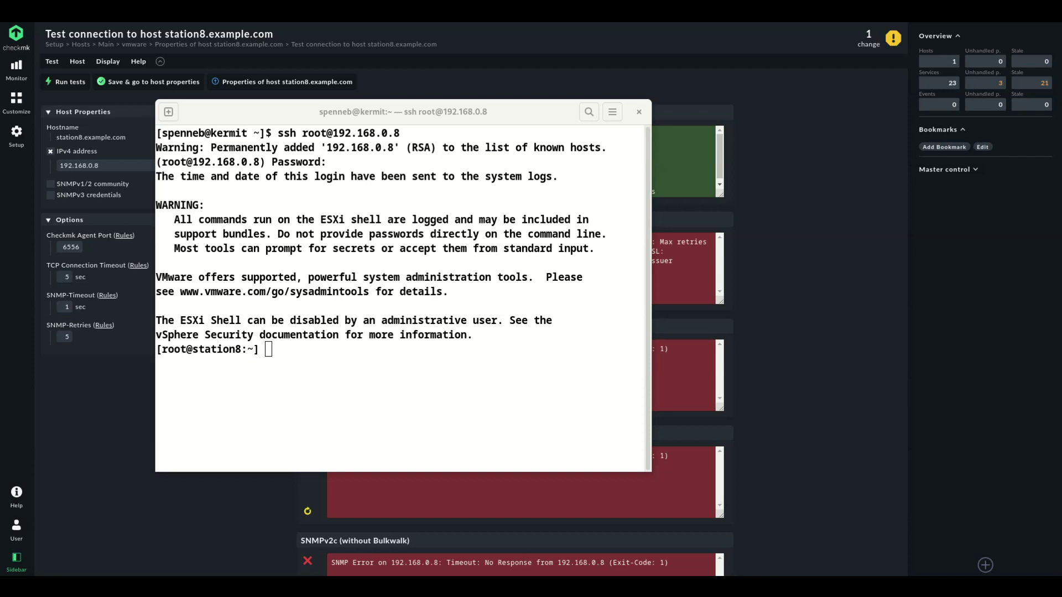
# Print /etc/vmware/ssl/castore.pem on the ESXi host and copy its CA certificate
pyautogui.write('cat /etc/vmware/ssl/castore.pem')
pyautogui.press('Return')
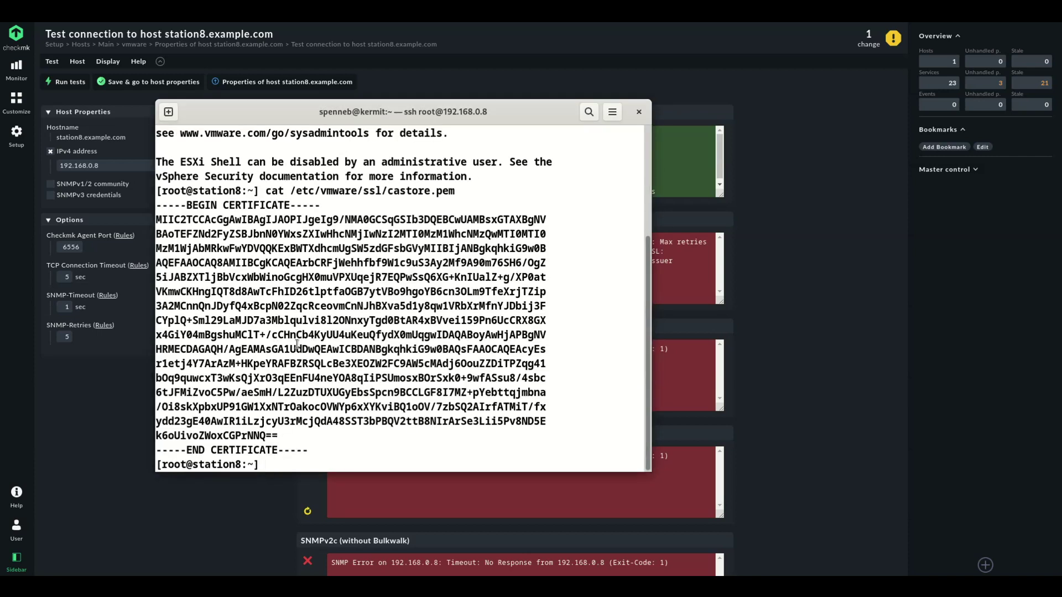
pyautogui.moveTo(318, 448); pyautogui.dragTo(159, 206)
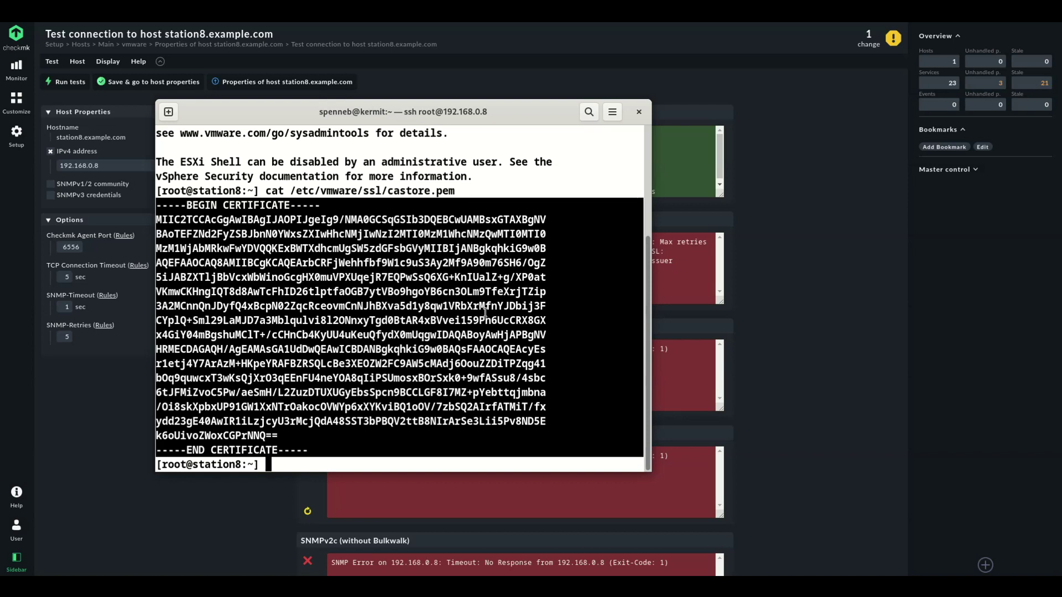
pyautogui.click(809, 338)
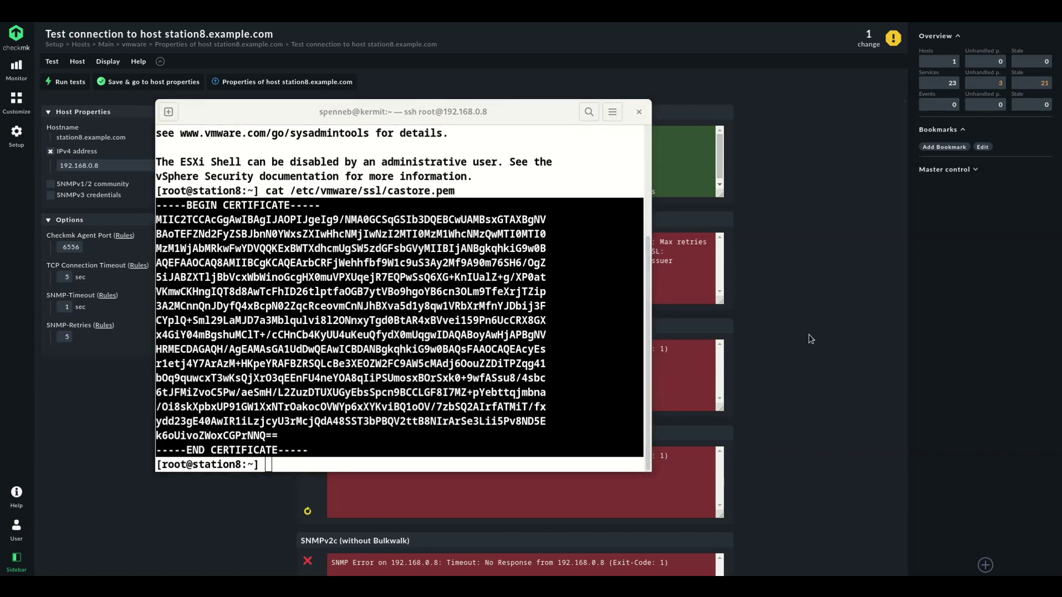
pyautogui.click(808, 334)
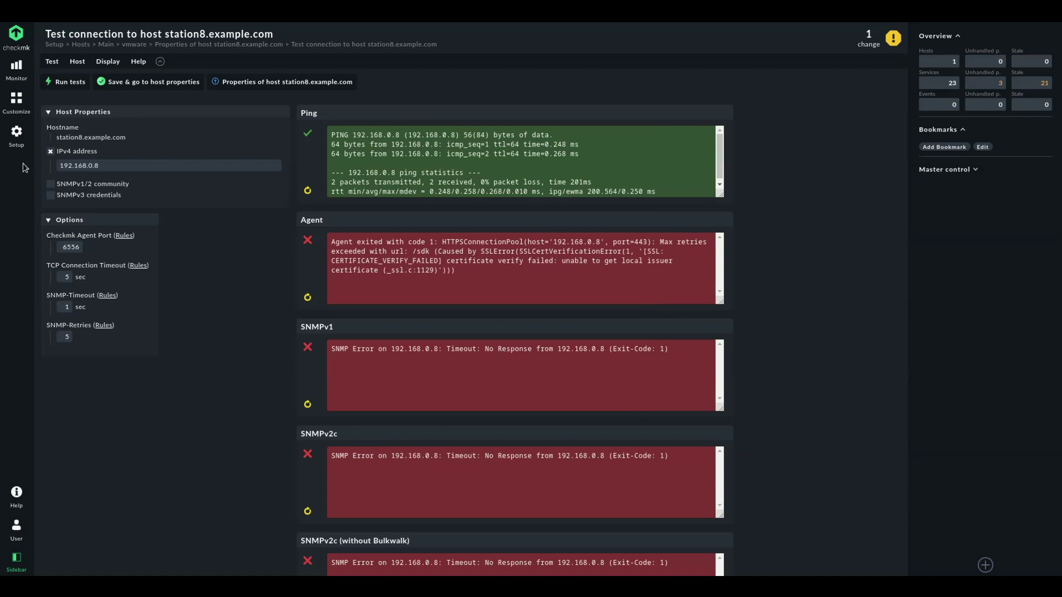
# Add the copied ESXi CA certificate to Global settings' 'Trusted certificate authorities for SSL' and save
pyautogui.click(16, 135)
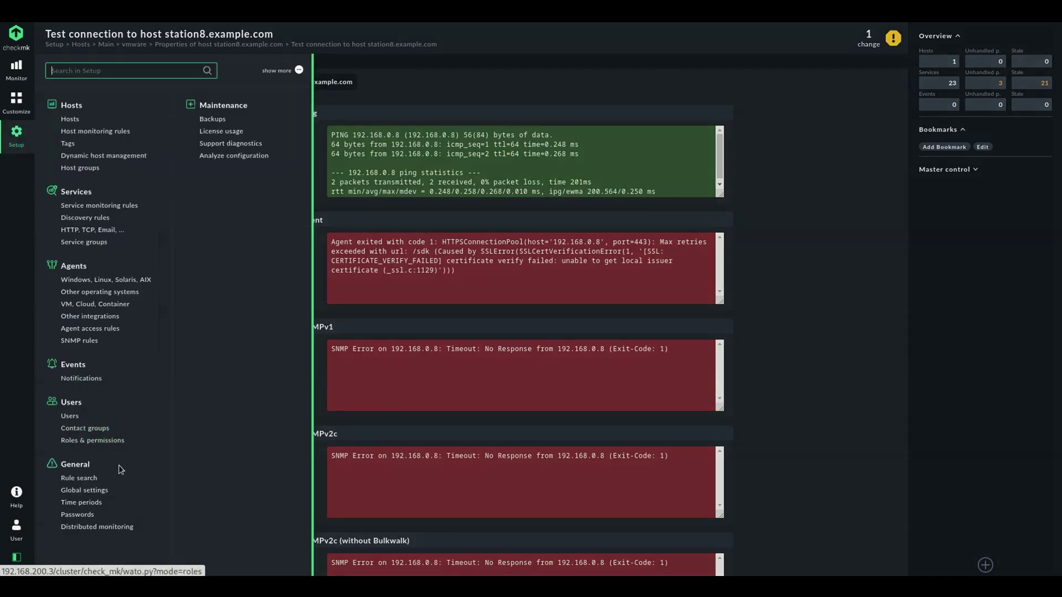
pyautogui.click(90, 490)
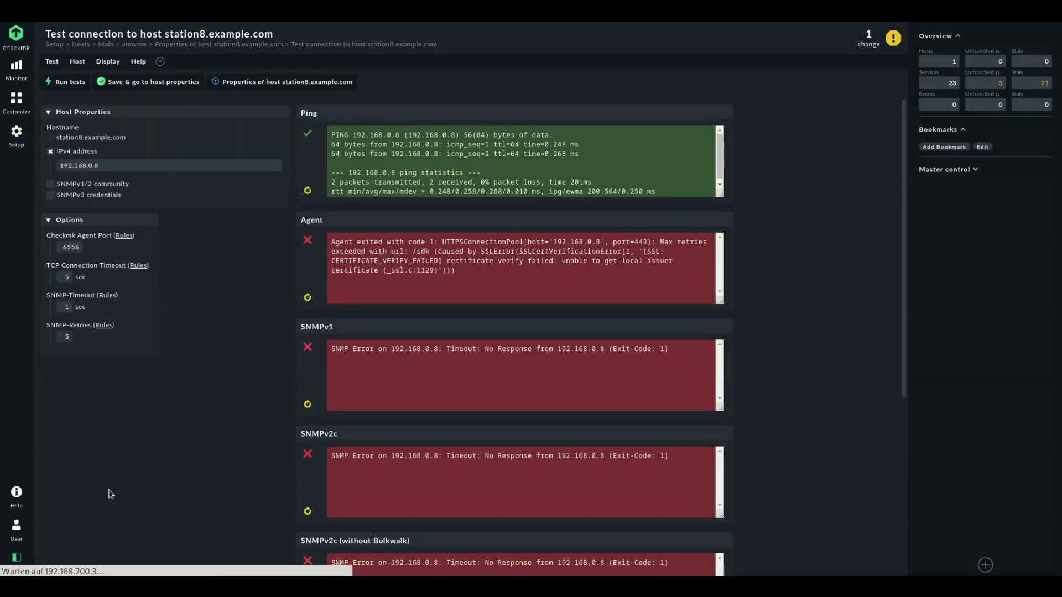
pyautogui.click(49, 269)
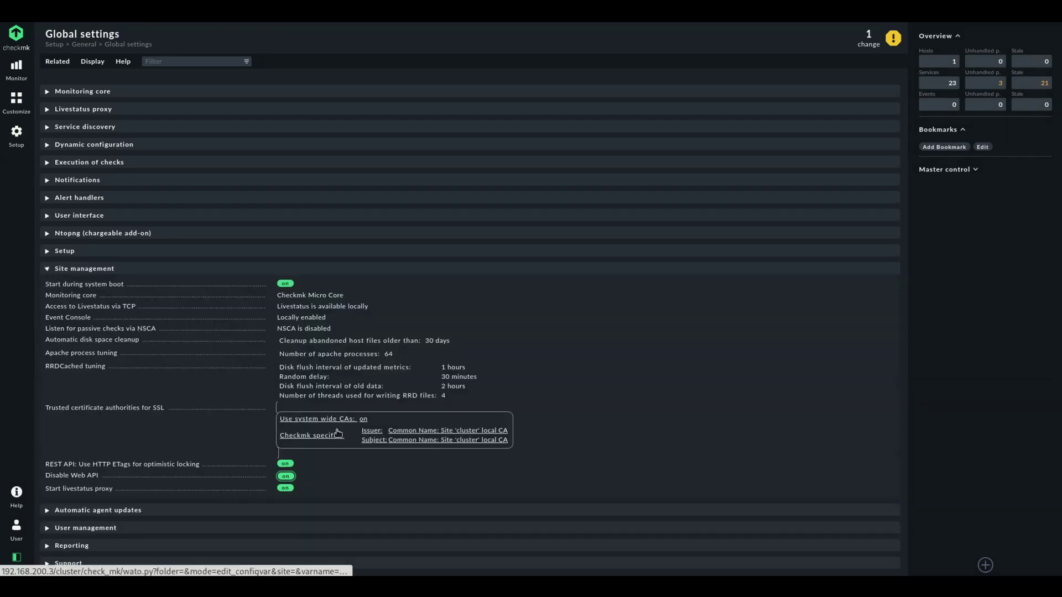
pyautogui.click(132, 409)
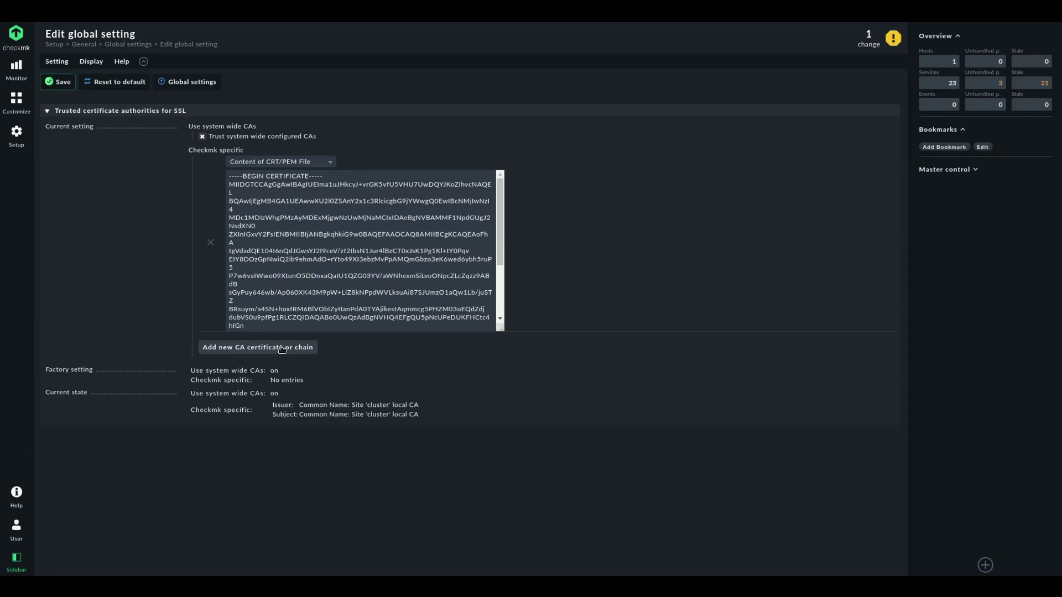
pyautogui.click(282, 349)
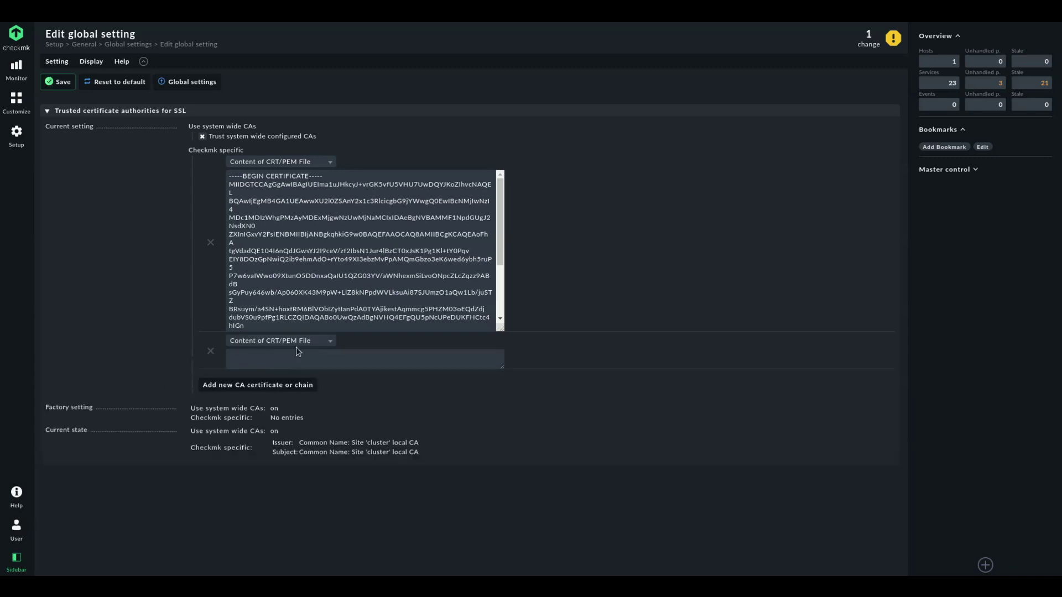
pyautogui.hotkey('ctrl', 'v')
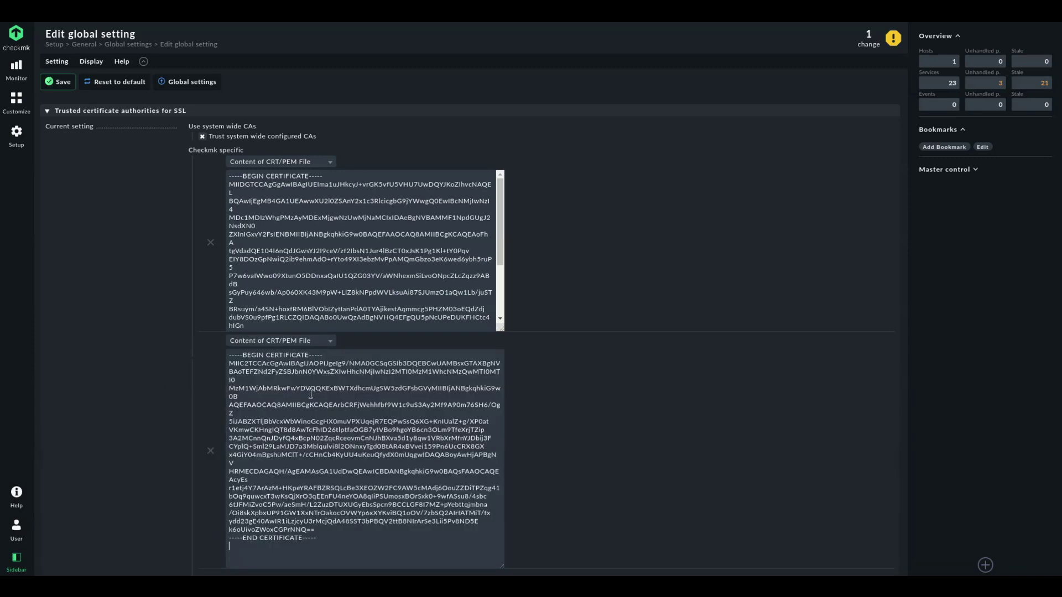
pyautogui.scroll(-1, 556, 408)
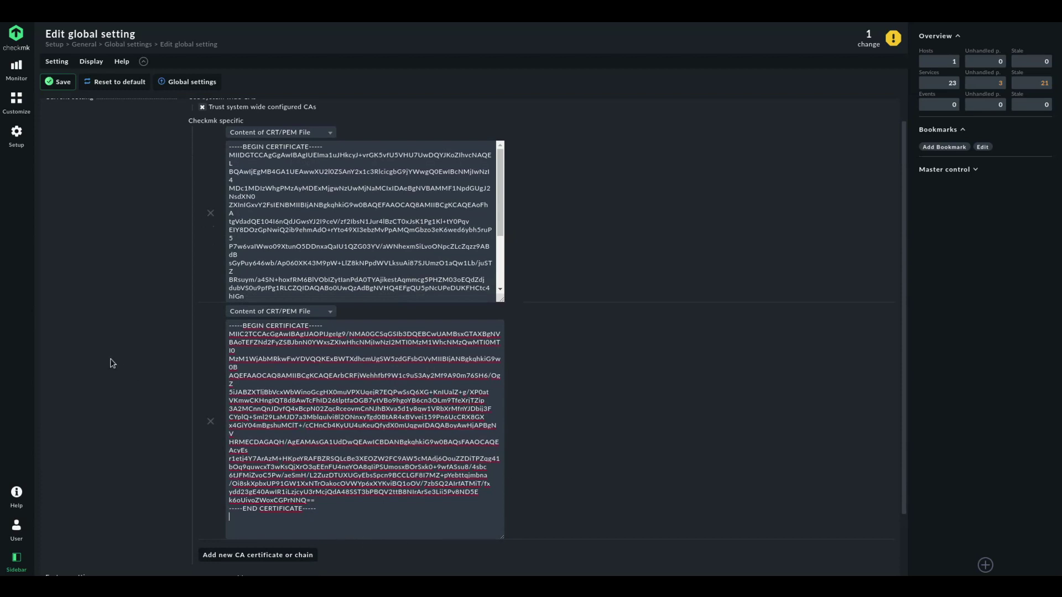
pyautogui.click(51, 86)
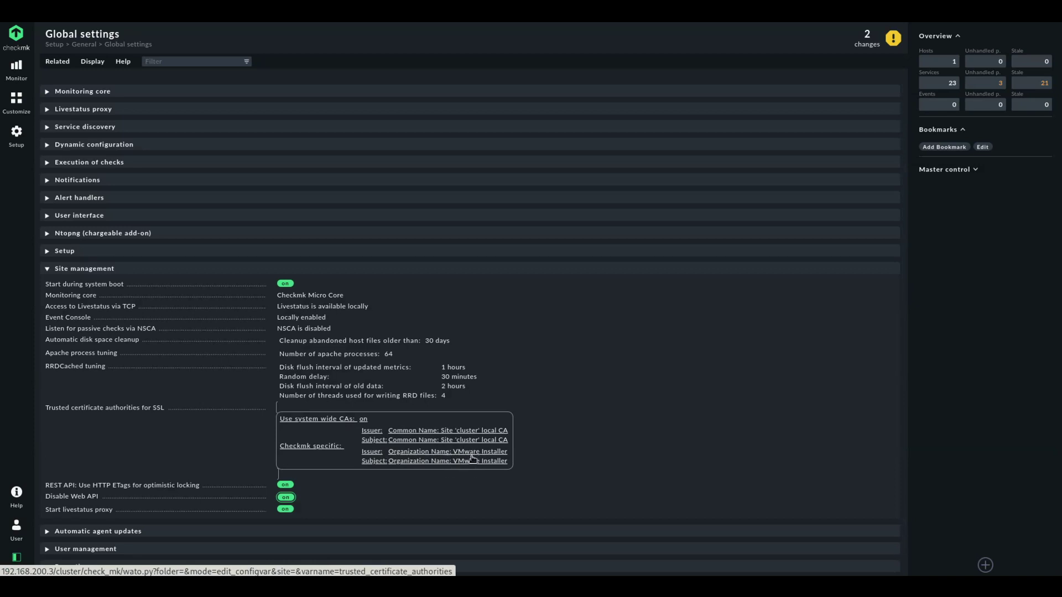
# Activate the 2 pending changes and return to station8.example.com's host properties
pyautogui.click(866, 39)
pyautogui.click(82, 86)
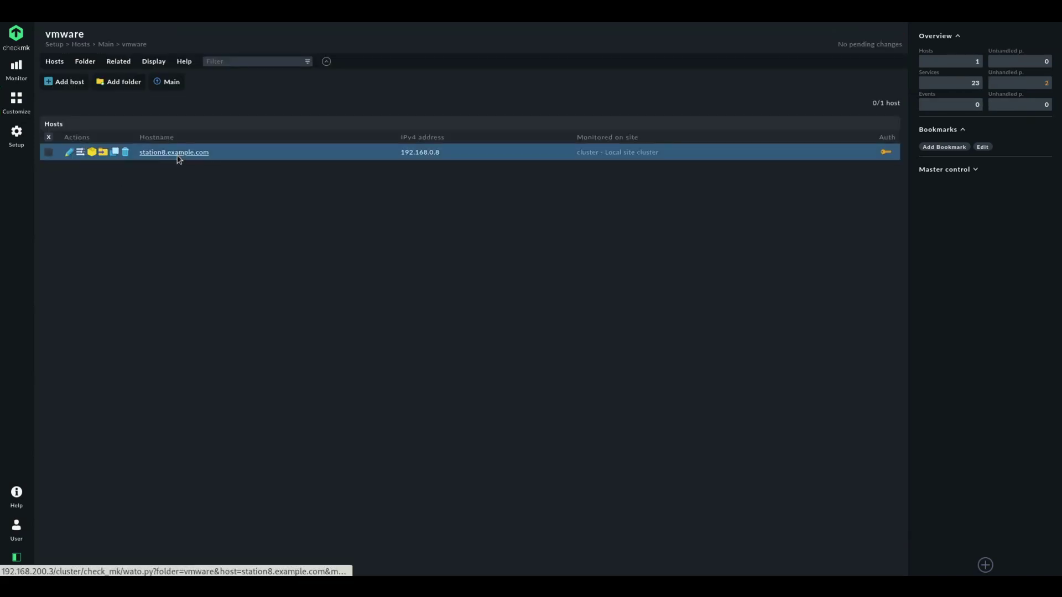
pyautogui.click(178, 157)
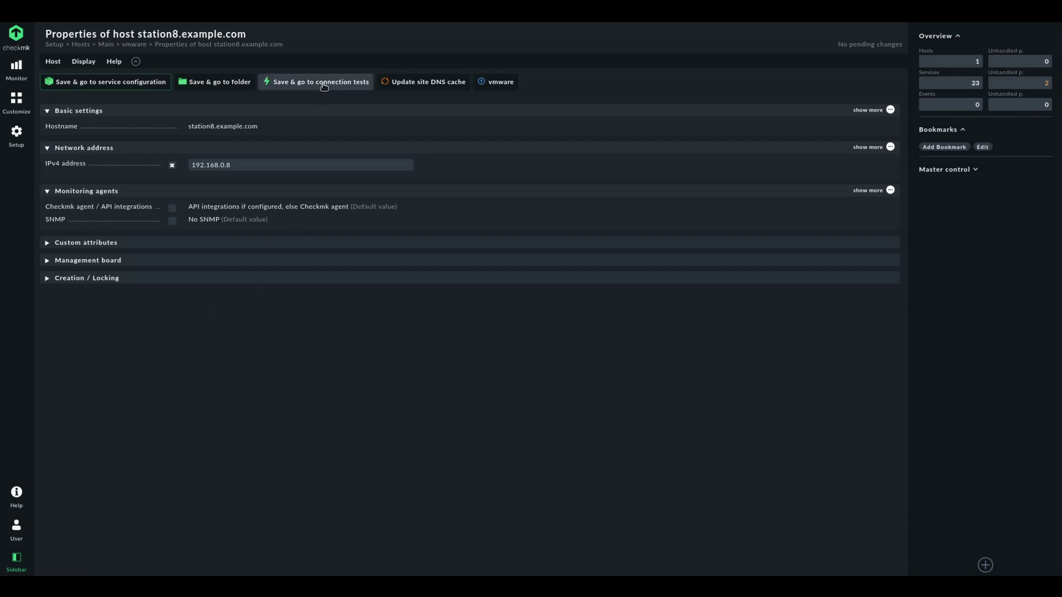
# Rerun station8's connection tests, confirming the vSphere agent succeeds with 23 services
pyautogui.click(324, 83)
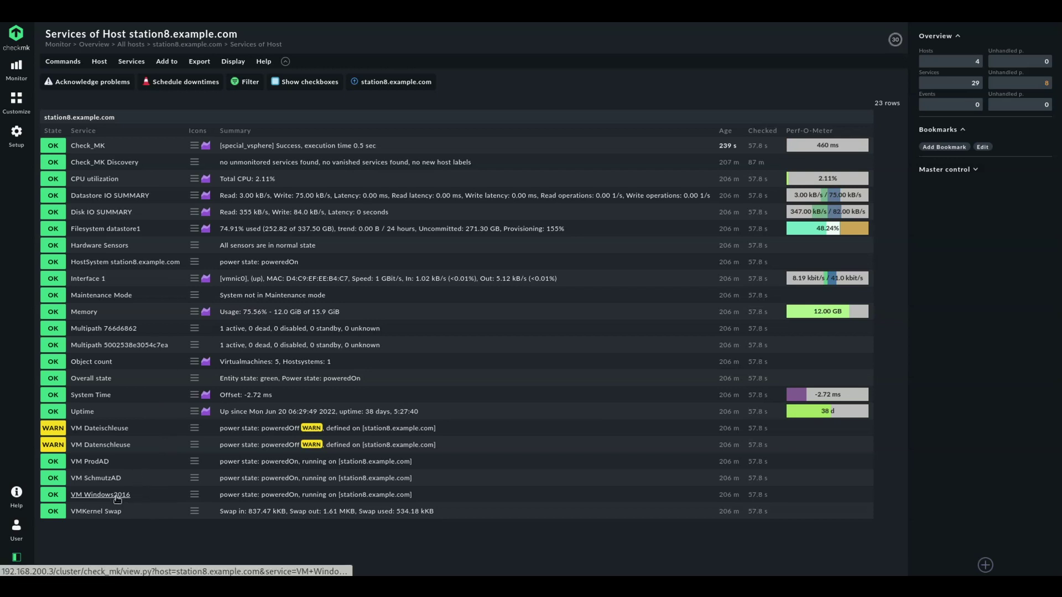
pyautogui.click(17, 138)
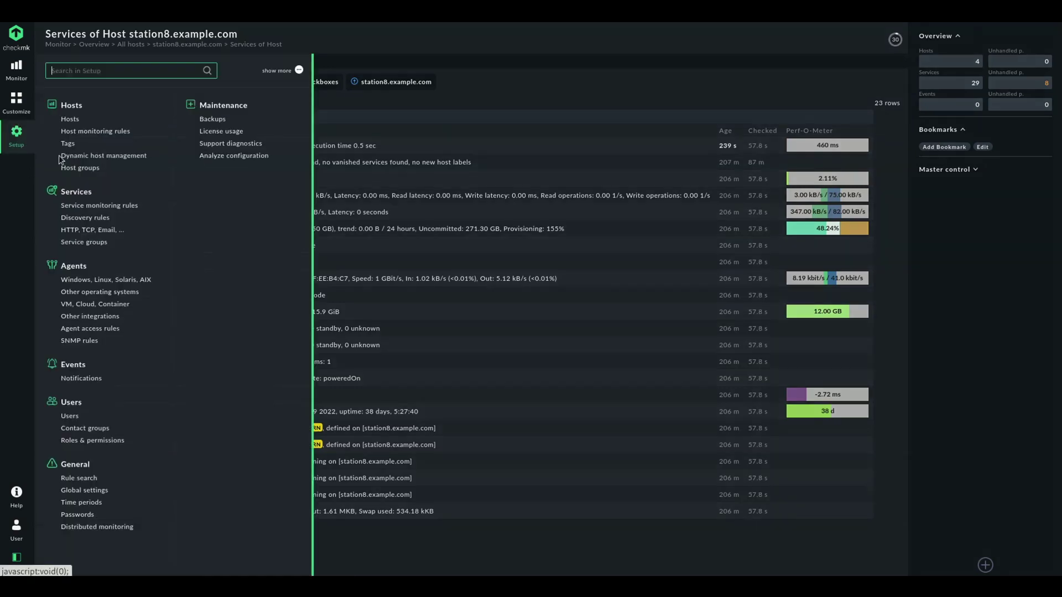
# Create a 'guests' folder under Main and start a new host inside it
pyautogui.click(69, 119)
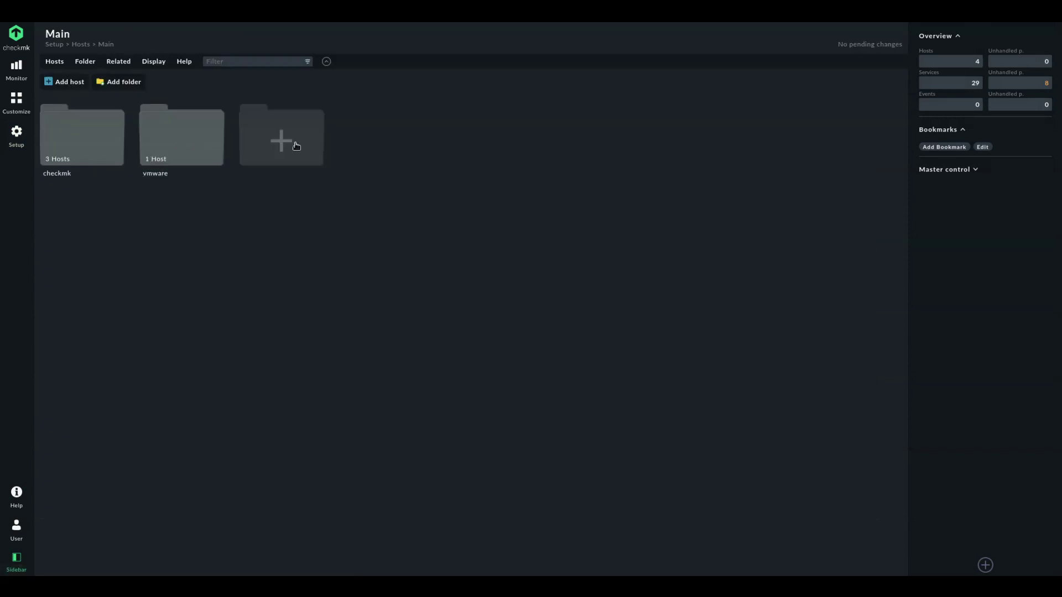
pyautogui.click(296, 145)
pyautogui.write('guests')
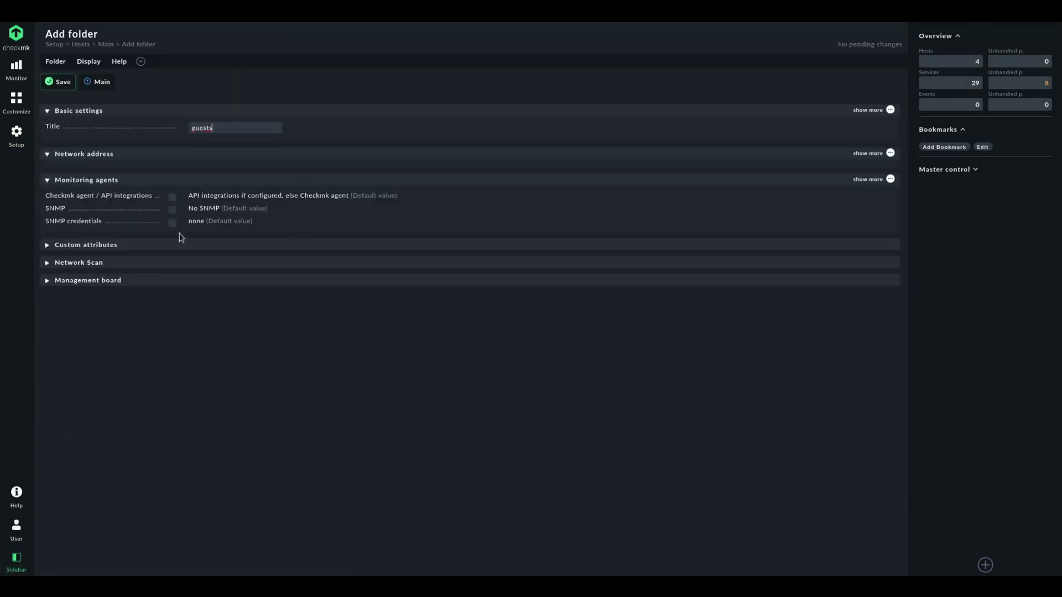
pyautogui.click(63, 82)
pyautogui.click(190, 142)
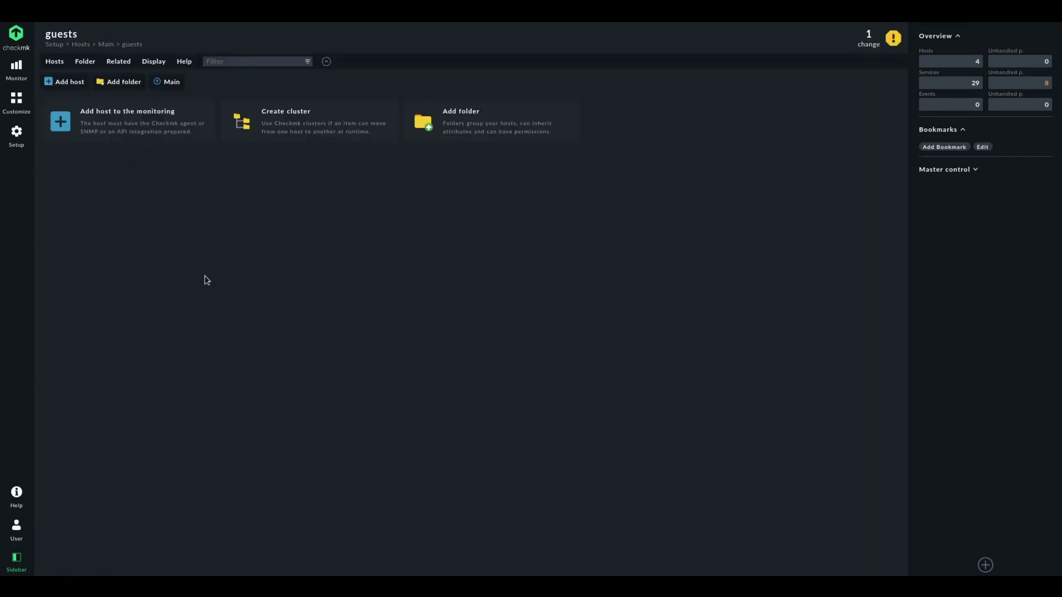
pyautogui.click(142, 131)
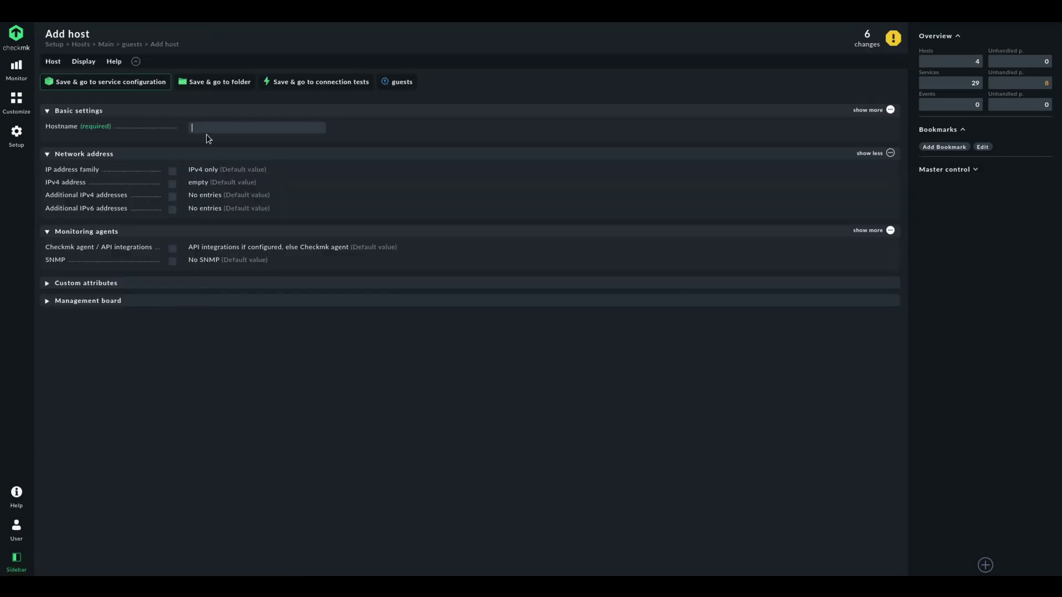
# Save host Windows2016 with no IP address and no API integrations or Checkmk agent
pyautogui.write('Windows201')
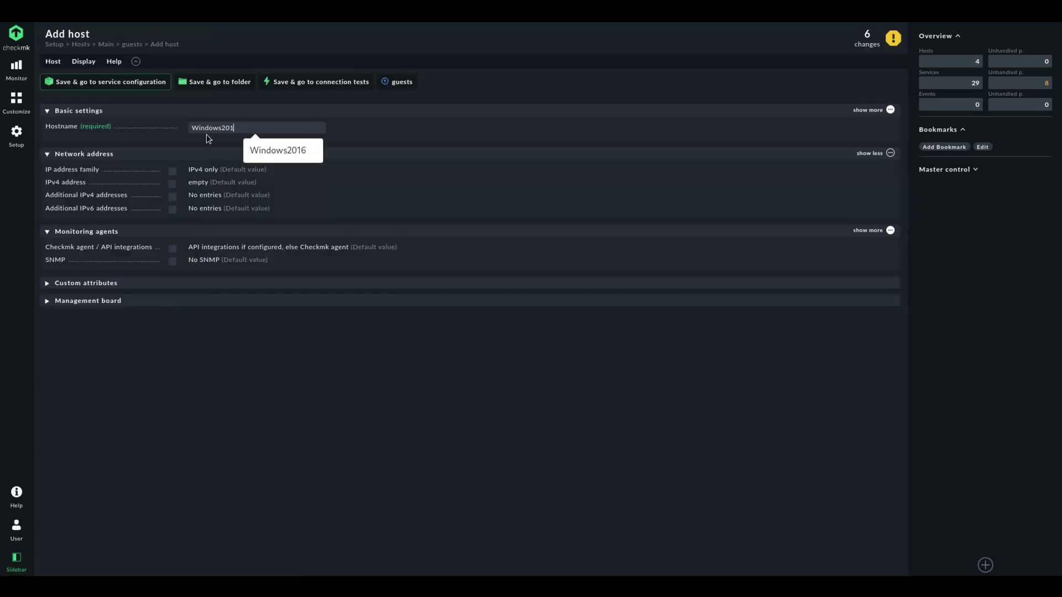
pyautogui.write('6')
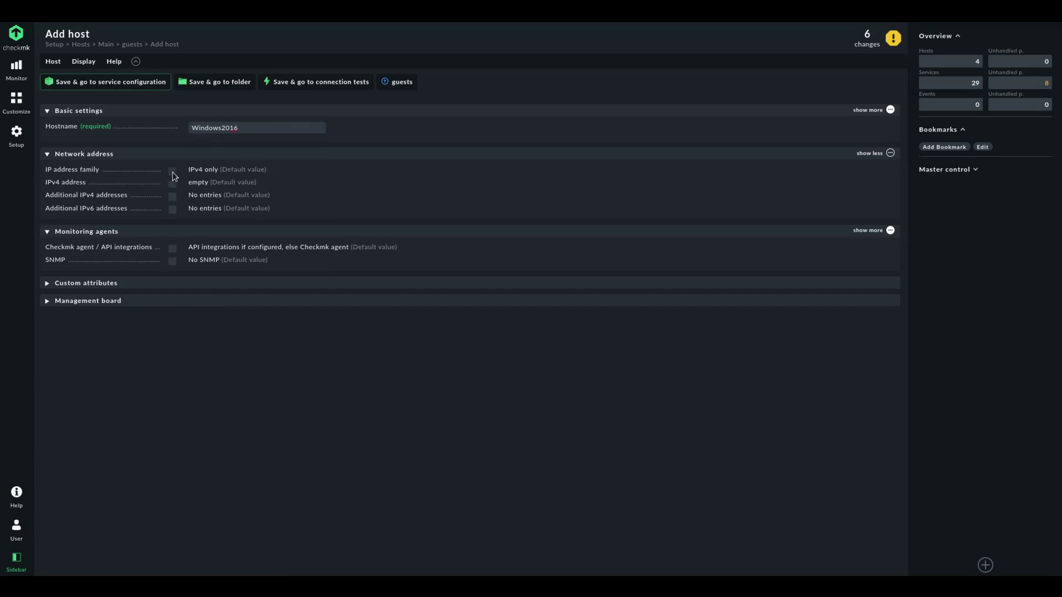
pyautogui.click(173, 173)
pyautogui.click(209, 171)
pyautogui.click(209, 229)
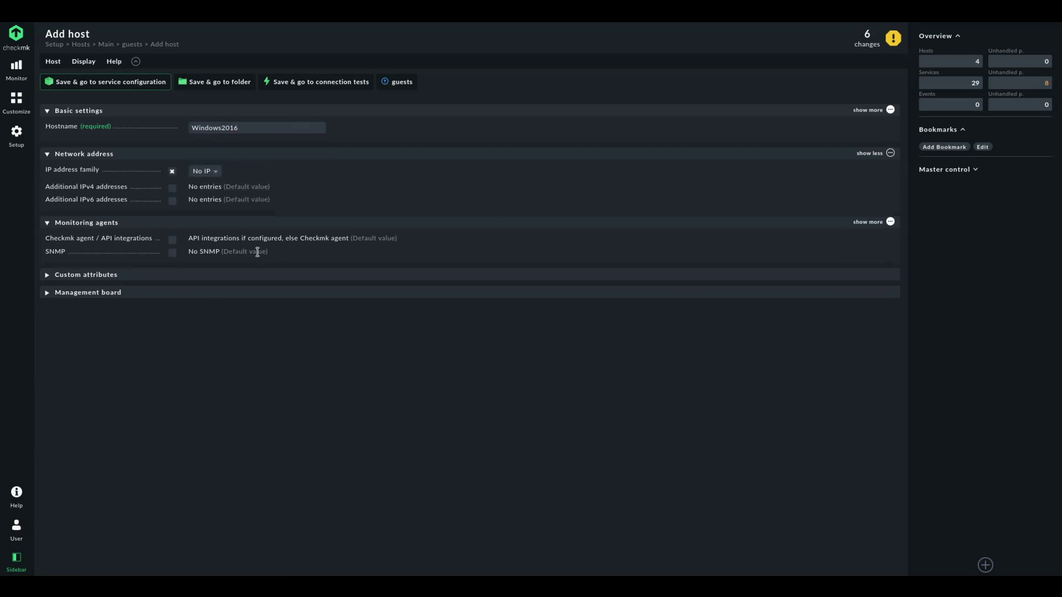
pyautogui.click(172, 239)
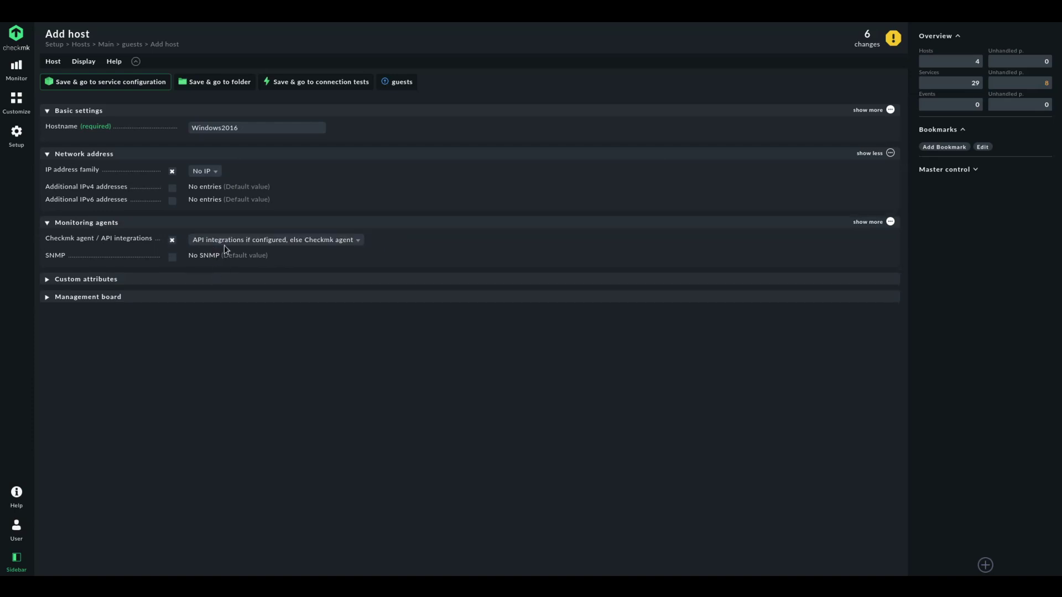
pyautogui.click(224, 242)
pyautogui.click(215, 299)
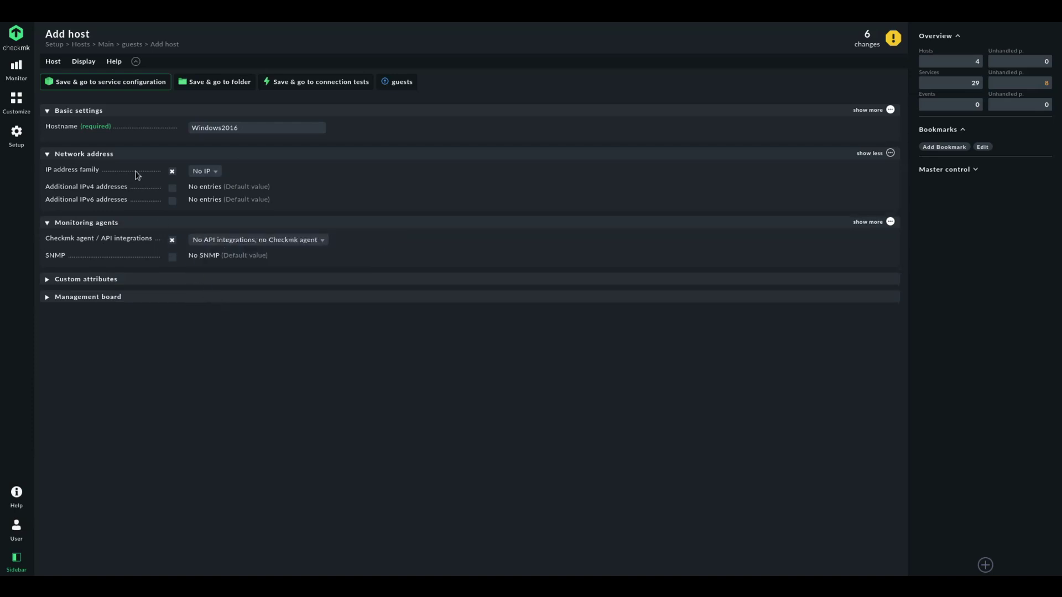
pyautogui.click(116, 82)
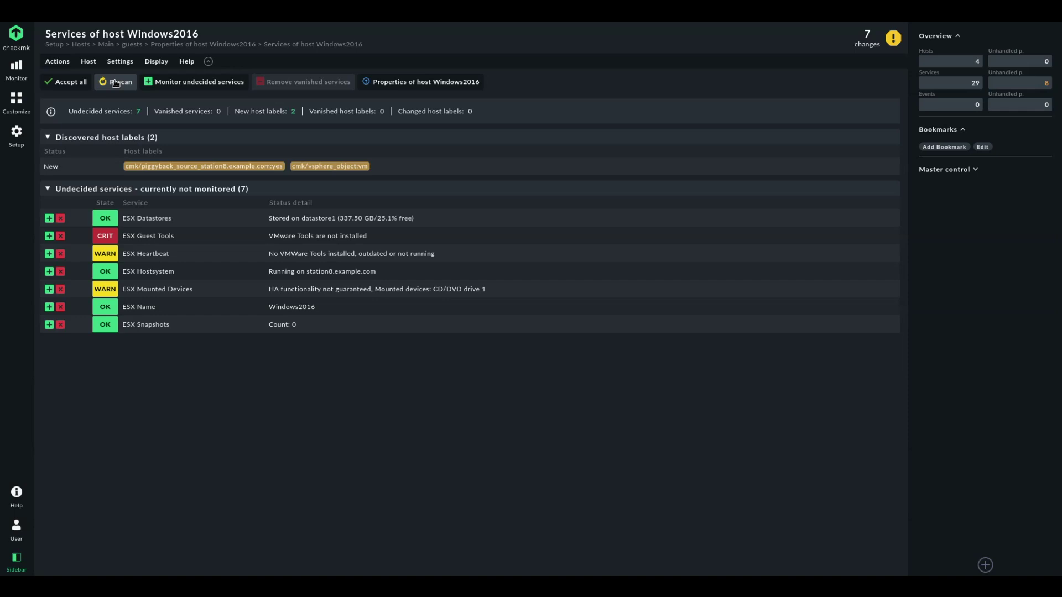
# Accept all seven ESX services and two host labels of Windows2016, then review pending changes
pyautogui.click(81, 84)
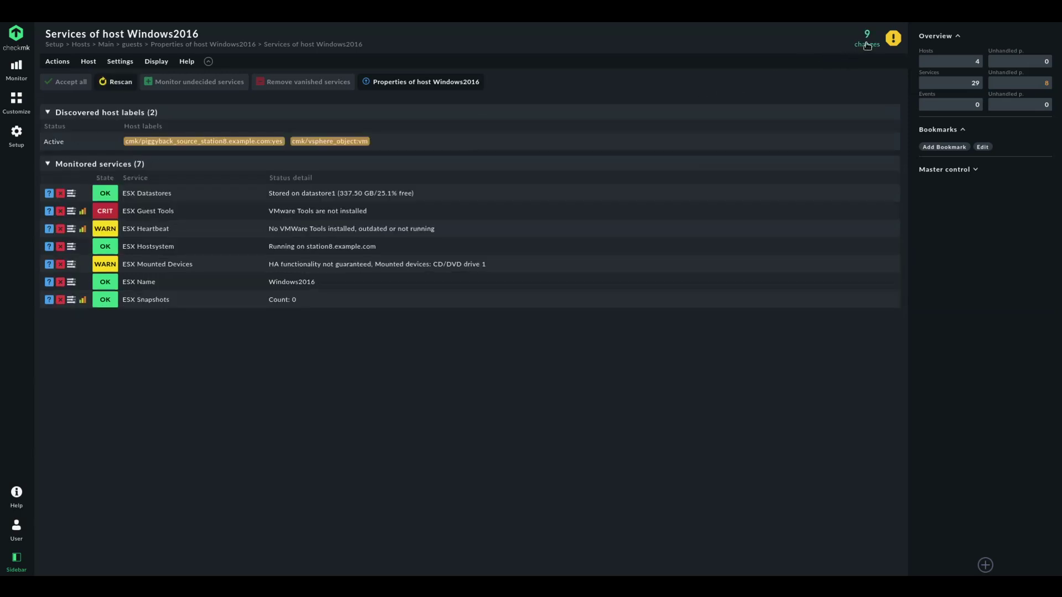
pyautogui.click(865, 44)
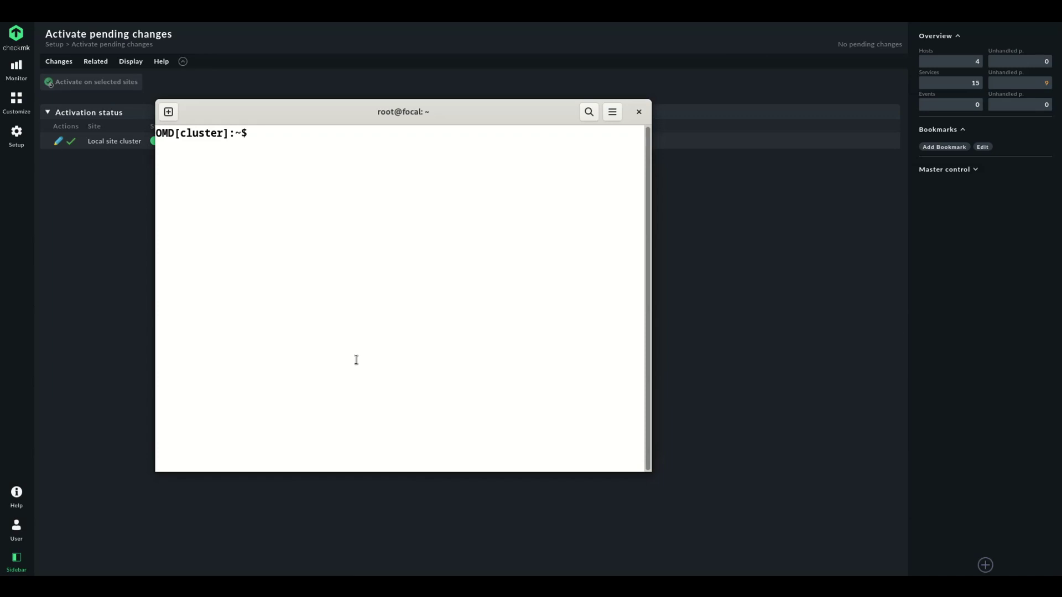
# List tmp/check_mk/piggyback and the contents of its Windows2016 directory
pyautogui.write('ls tmp/check_mk/piggyback')
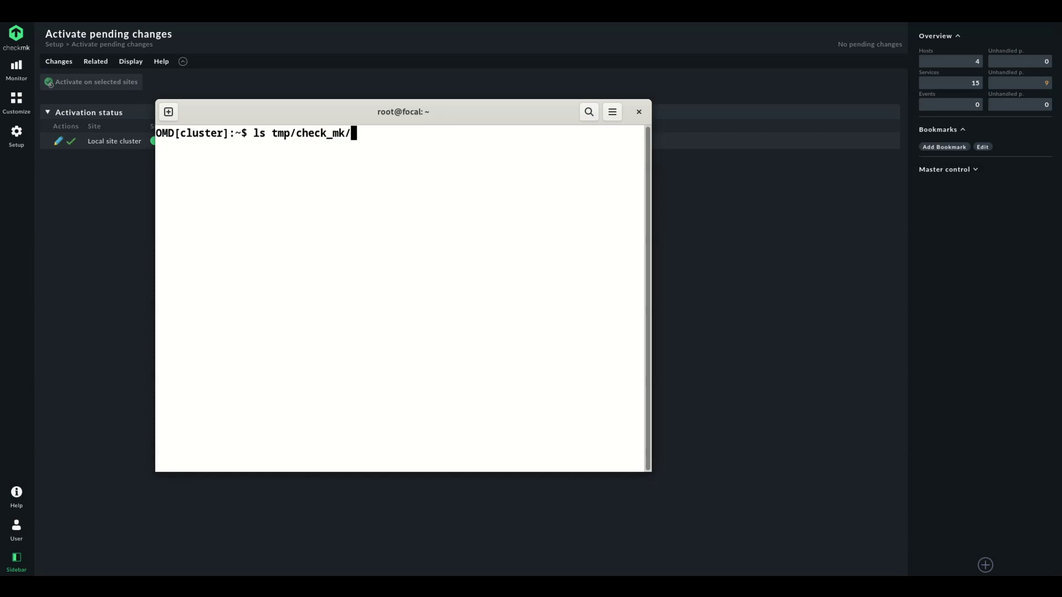
pyautogui.press('Return')
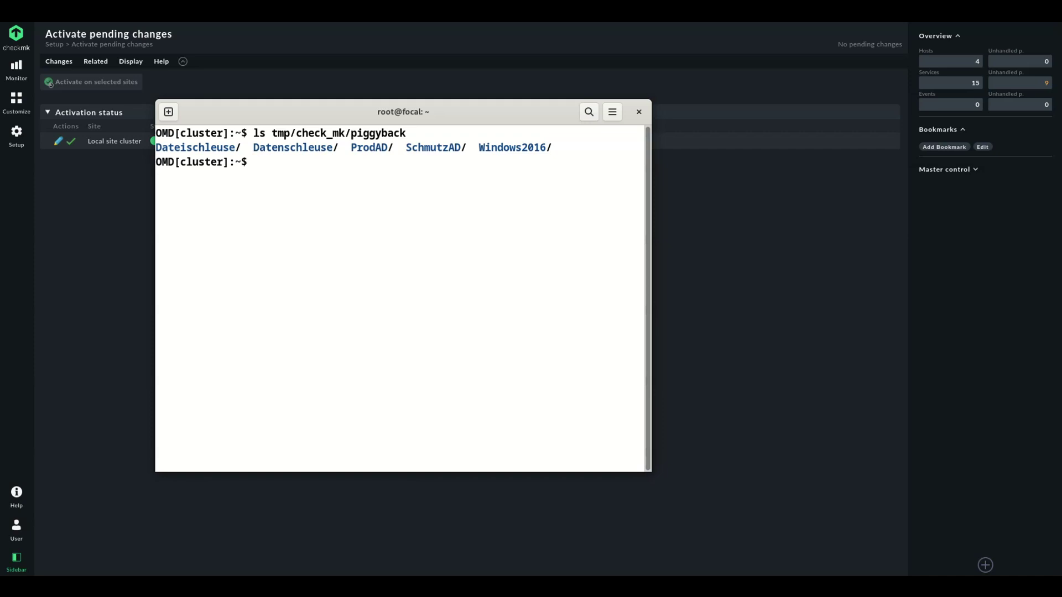
pyautogui.doubleClick(520, 148)
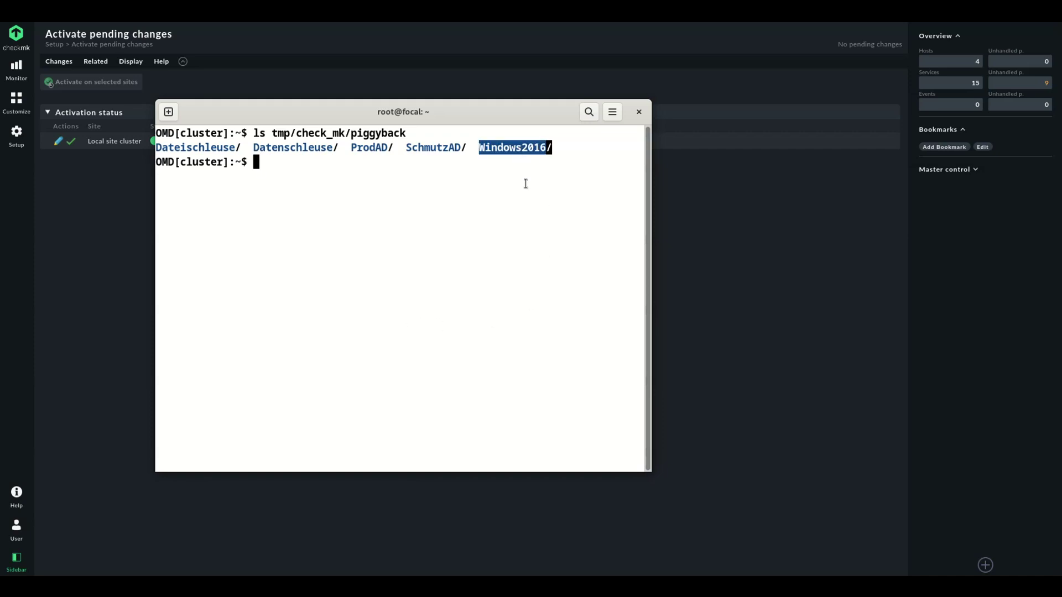
pyautogui.press('Up')
pyautogui.write('W')
pyautogui.press('BackSpace')
pyautogui.write('/W')
pyautogui.press('Tab')
pyautogui.press('Return')
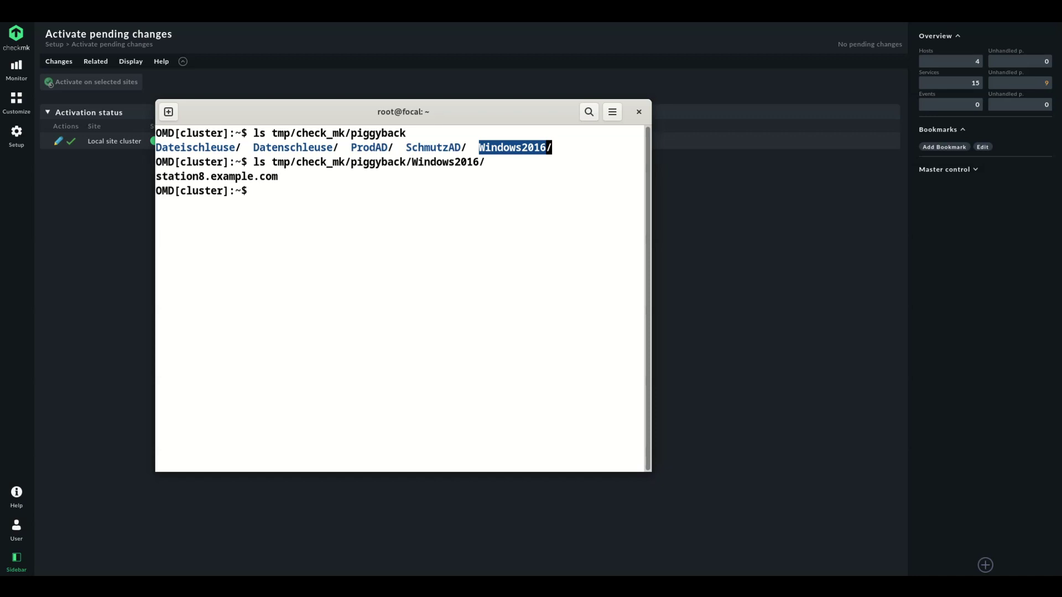
# Print the Windows2016/station8.example.com piggyback file and mark its header and VM configuration lines
pyautogui.press('Up')
pyautogui.press('Home')
pyautogui.press('Delete')
pyautogui.press('Delete')
pyautogui.write('cat')
pyautogui.press('End')
pyautogui.write('s')
pyautogui.press('Tab')
pyautogui.press('Return')
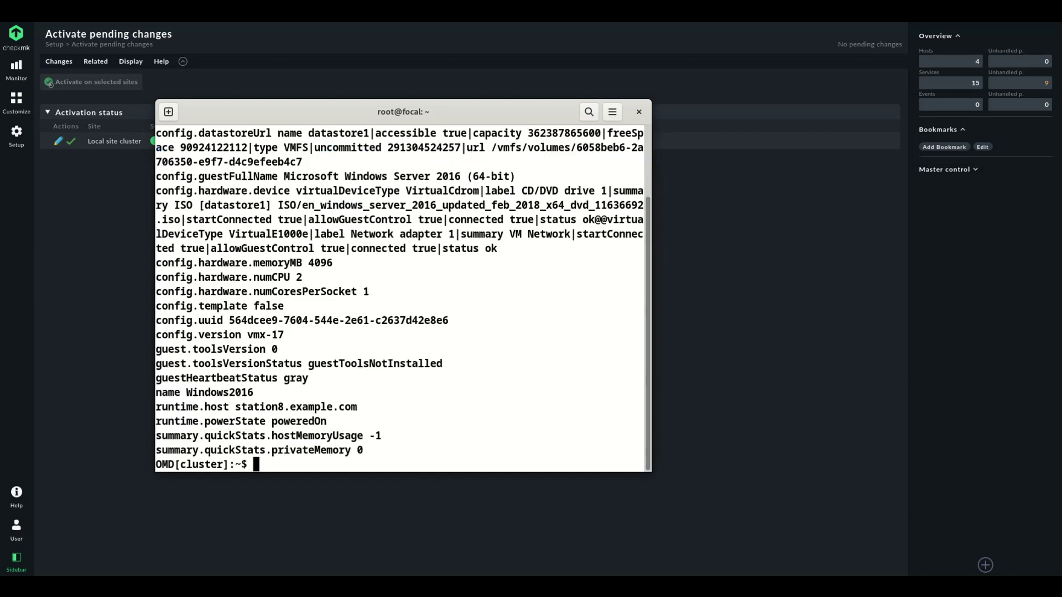
pyautogui.scroll(2, 399, 299)
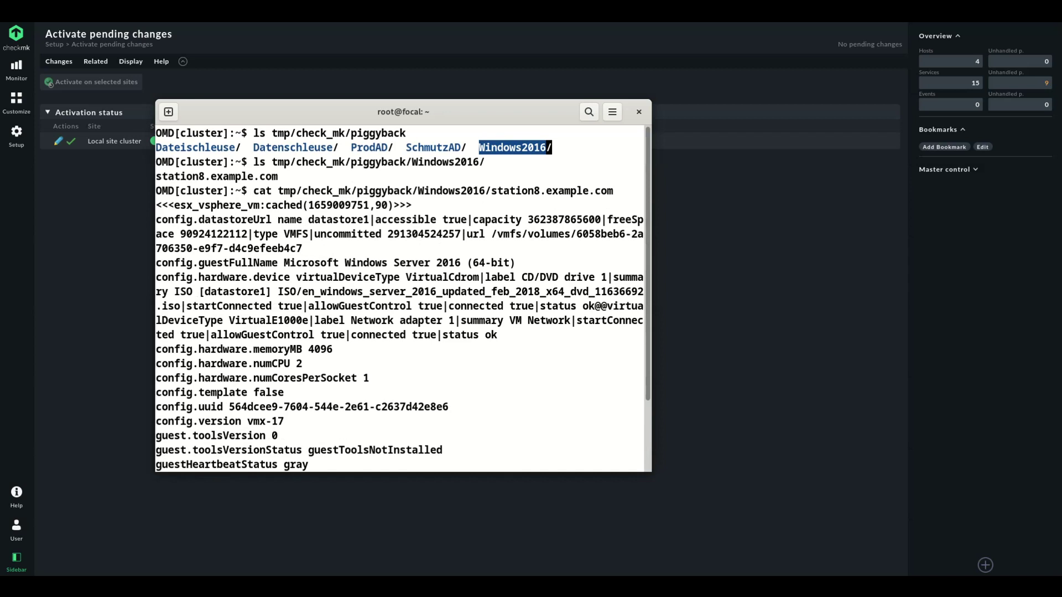
pyautogui.moveTo(166, 205); pyautogui.dragTo(360, 369)
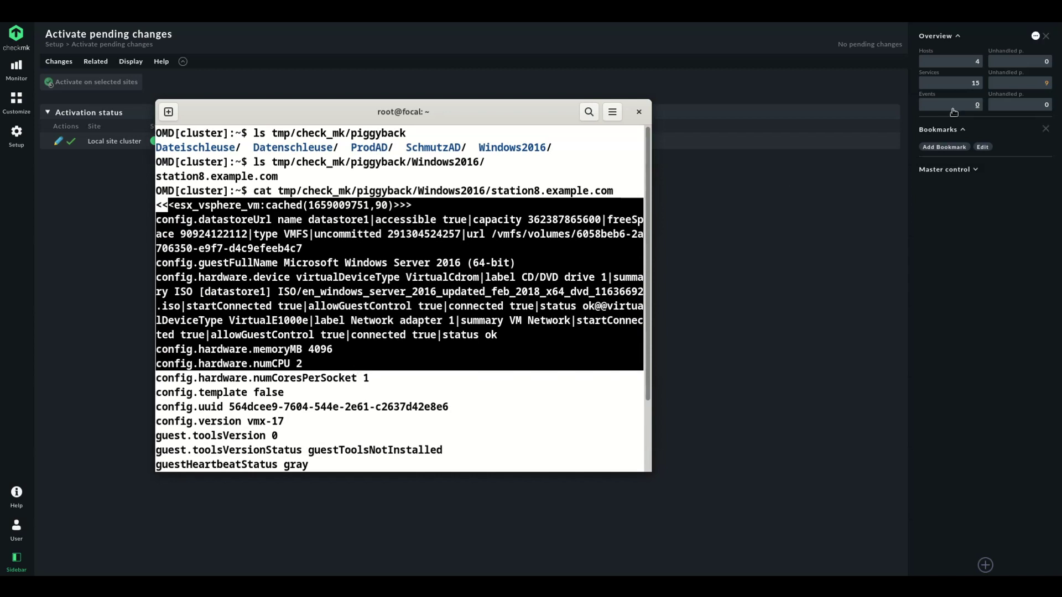
pyautogui.click(961, 66)
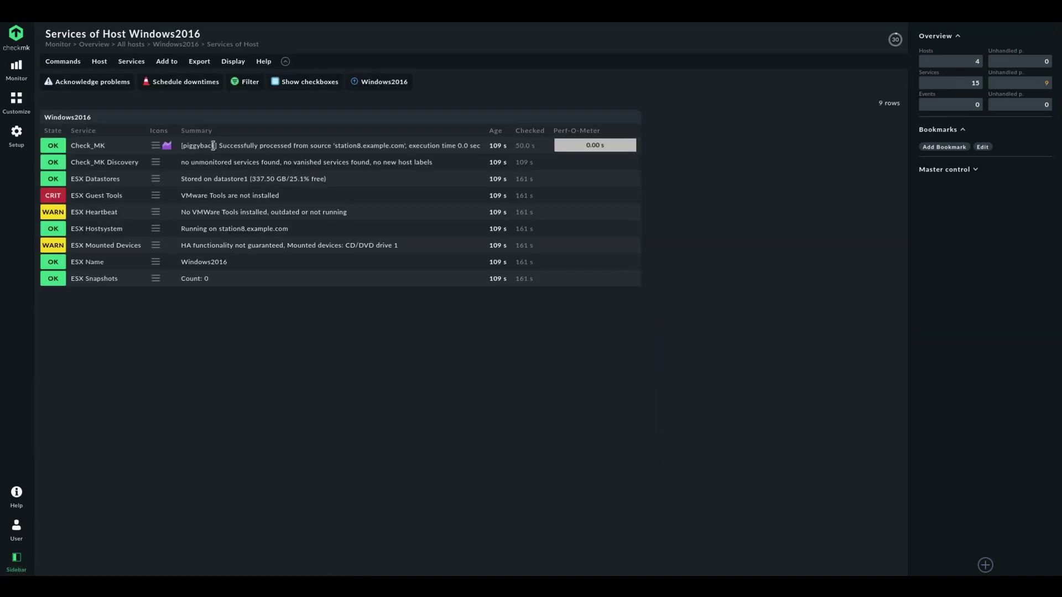
# Highlight the piggyback source station8.example.com in the Check_MK summary, then go to Windows2016's status page
pyautogui.moveTo(213, 146); pyautogui.dragTo(347, 146)
pyautogui.click(249, 146)
pyautogui.moveTo(184, 146); pyautogui.dragTo(222, 147)
pyautogui.click(335, 146)
pyautogui.moveTo(335, 146); pyautogui.dragTo(404, 146)
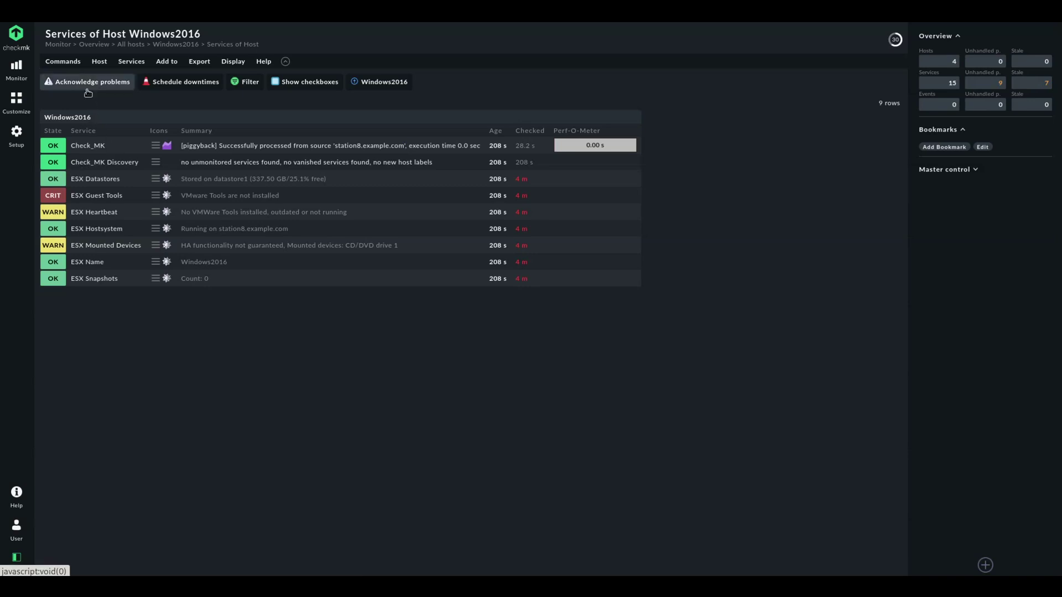
pyautogui.click(77, 117)
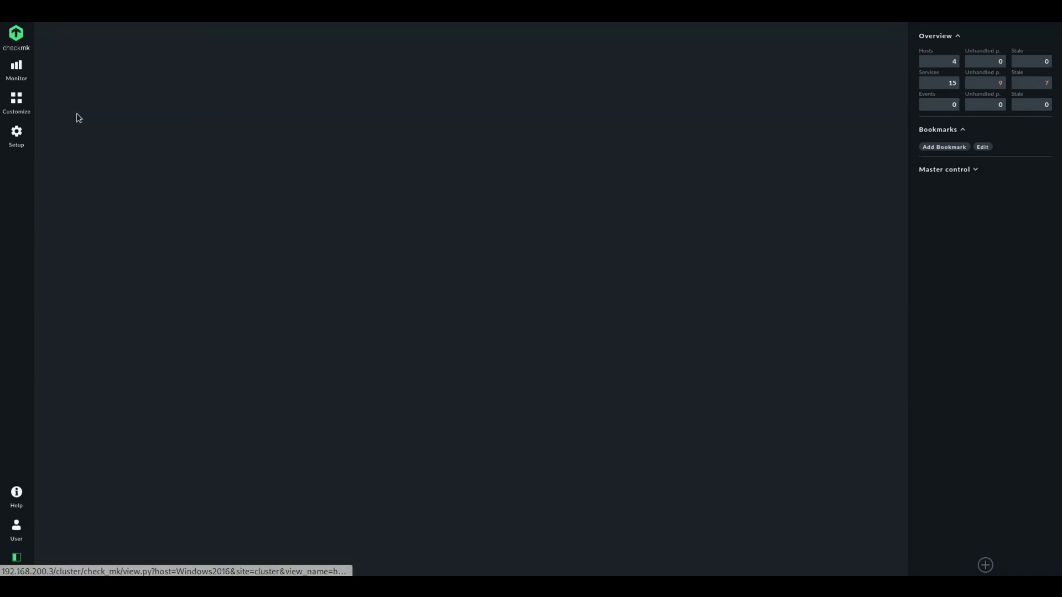
# Give Windows2016 IPv4 address 192.168.0.218, revert its agent setting to default, and save
pyautogui.click(99, 62)
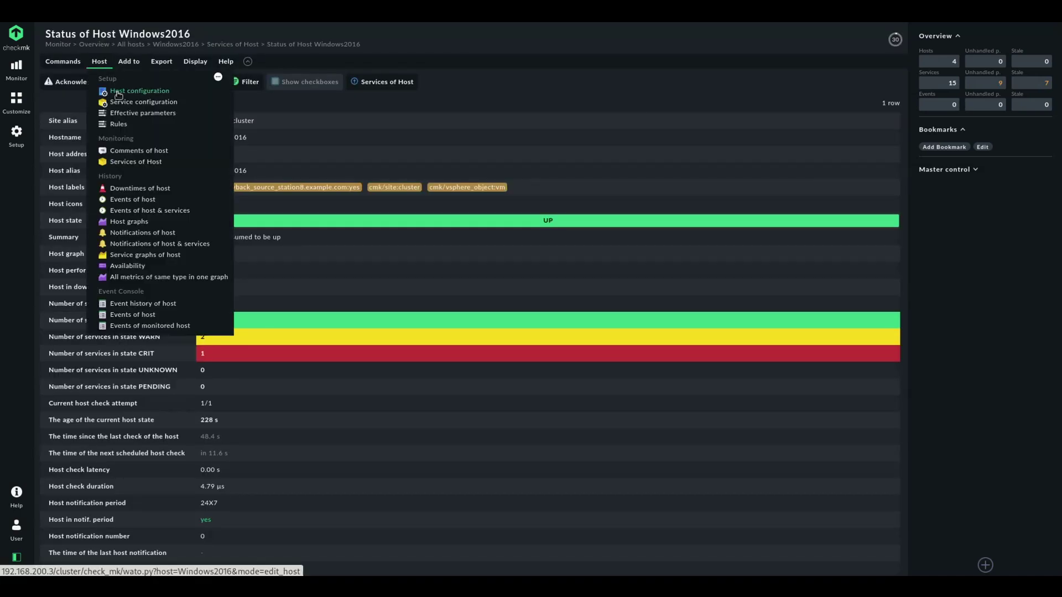
pyautogui.click(117, 94)
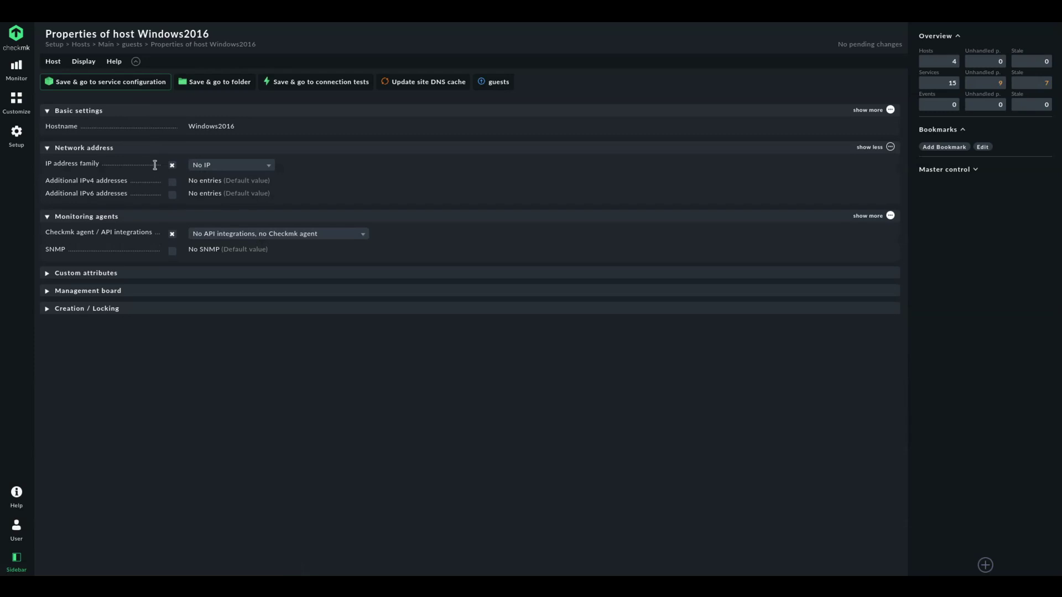
pyautogui.click(172, 166)
pyautogui.click(172, 178)
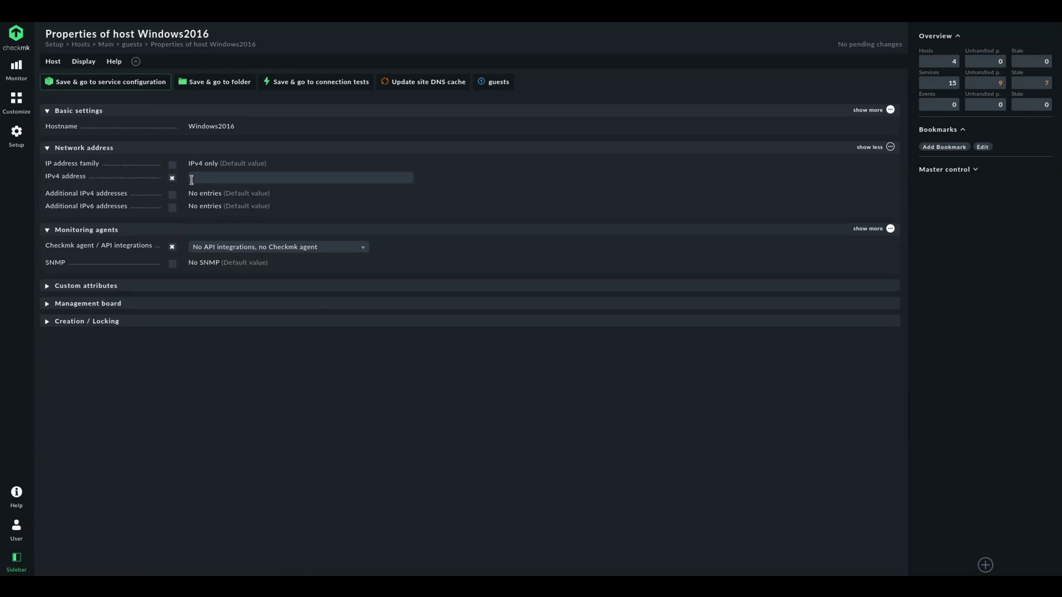
pyautogui.click(208, 180)
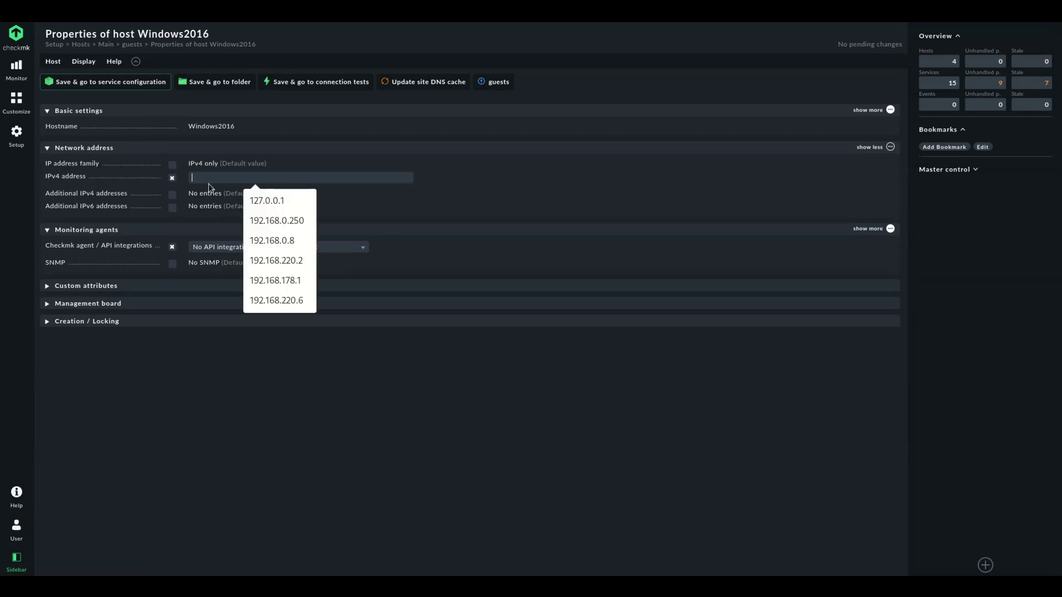
pyautogui.write('192.168.')
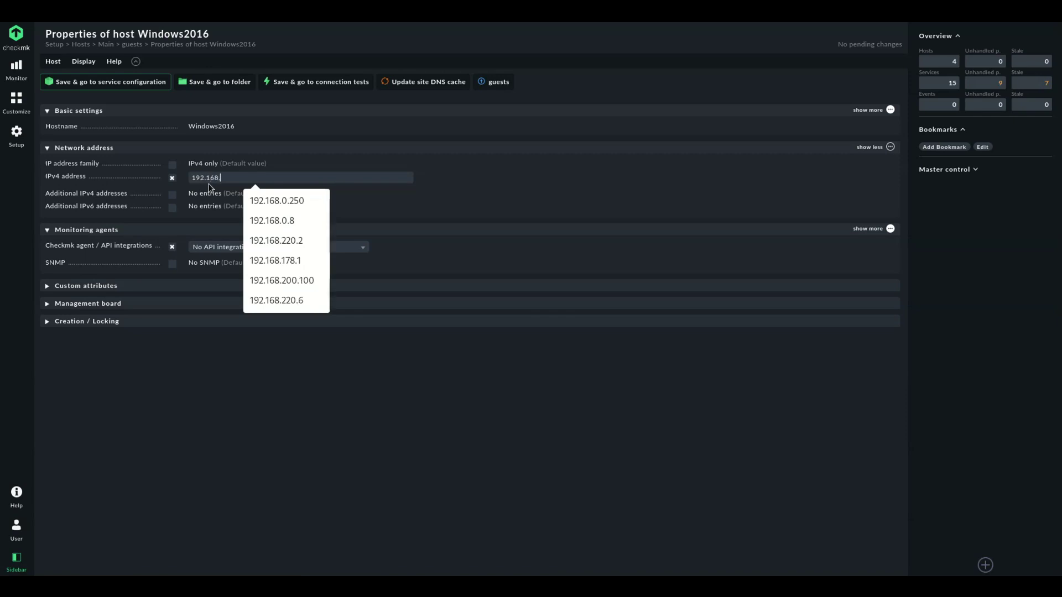
pyautogui.write('0.218')
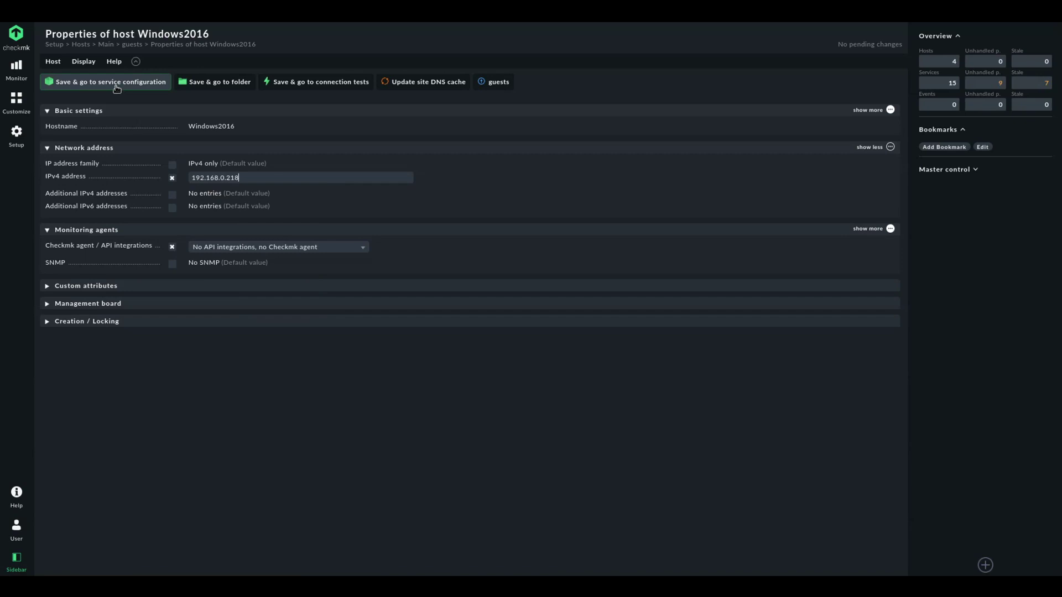
pyautogui.click(200, 247)
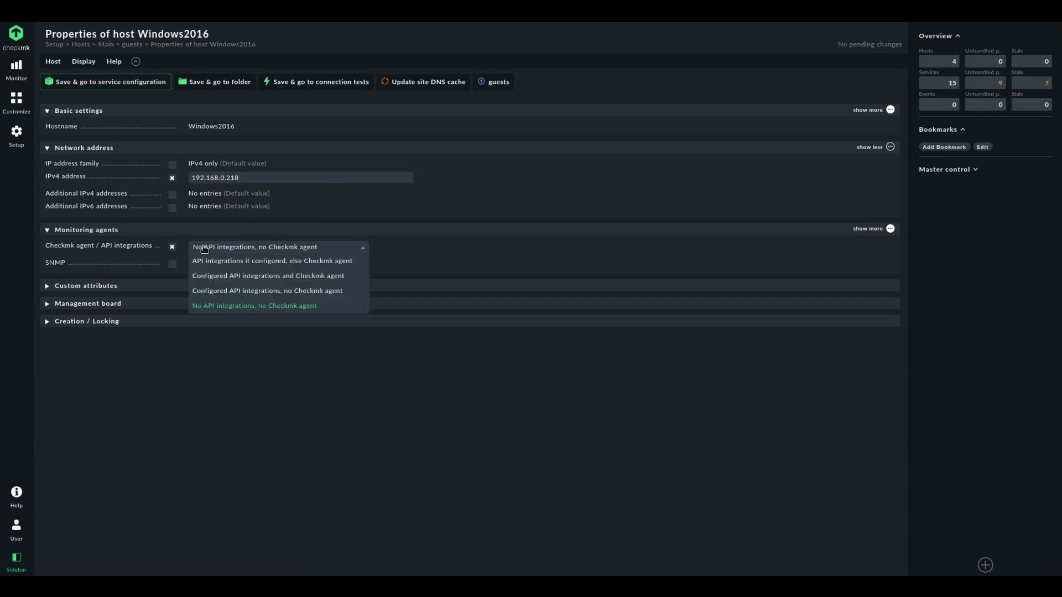
pyautogui.click(172, 248)
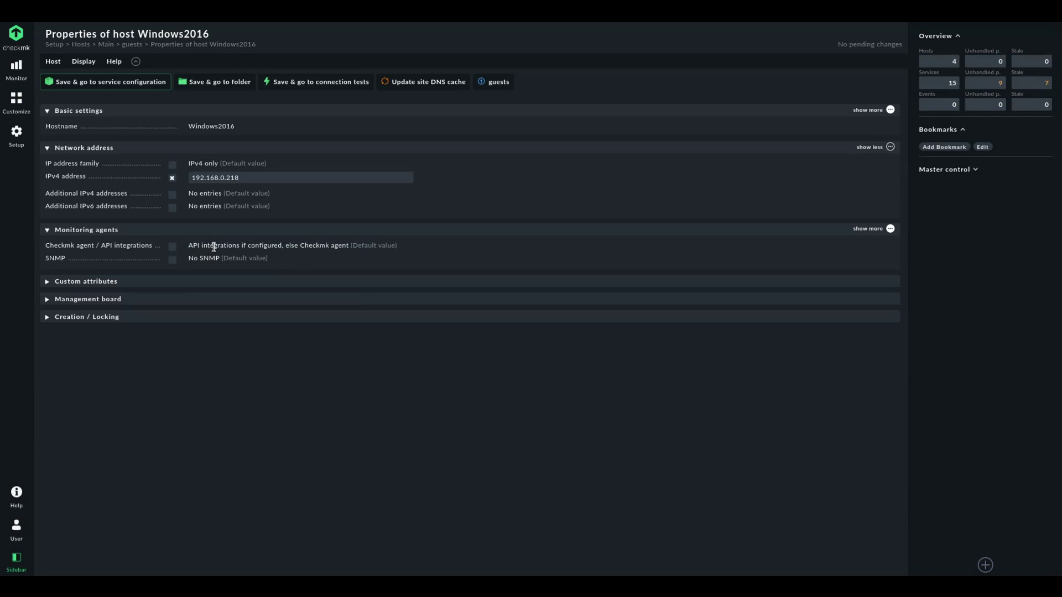
pyautogui.click(131, 86)
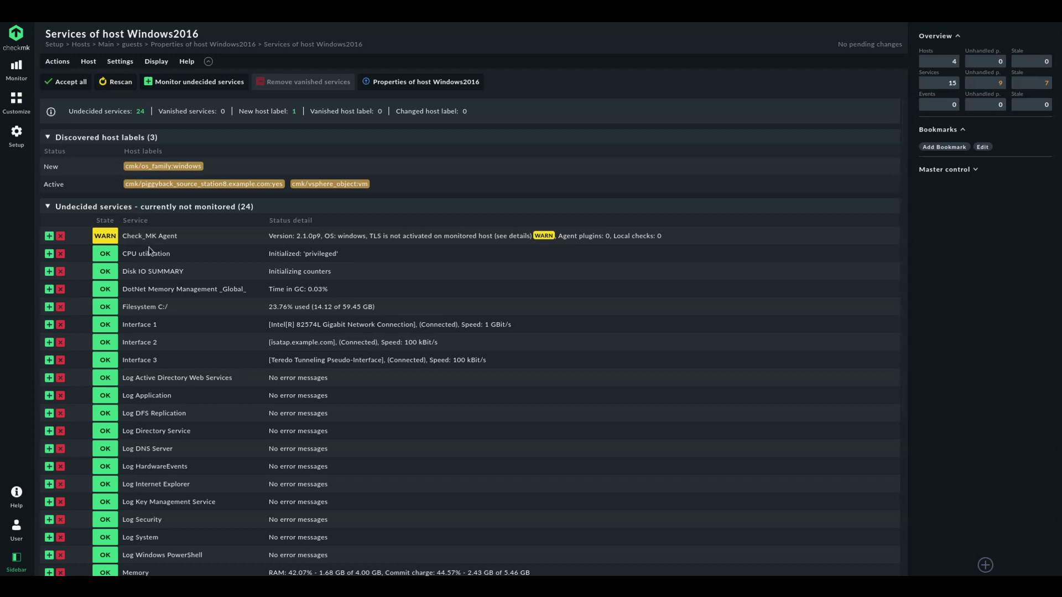
# Review Windows2016's discovered services and accept all 24 new agent services and the label
pyautogui.scroll(-1, 265, 357)
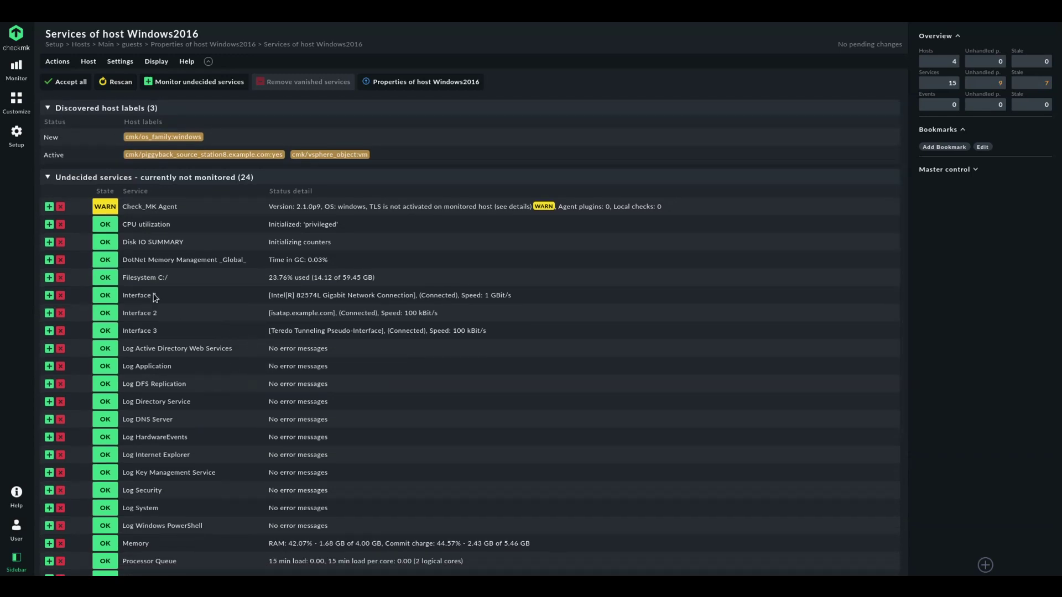
pyautogui.scroll(-6, 216, 348)
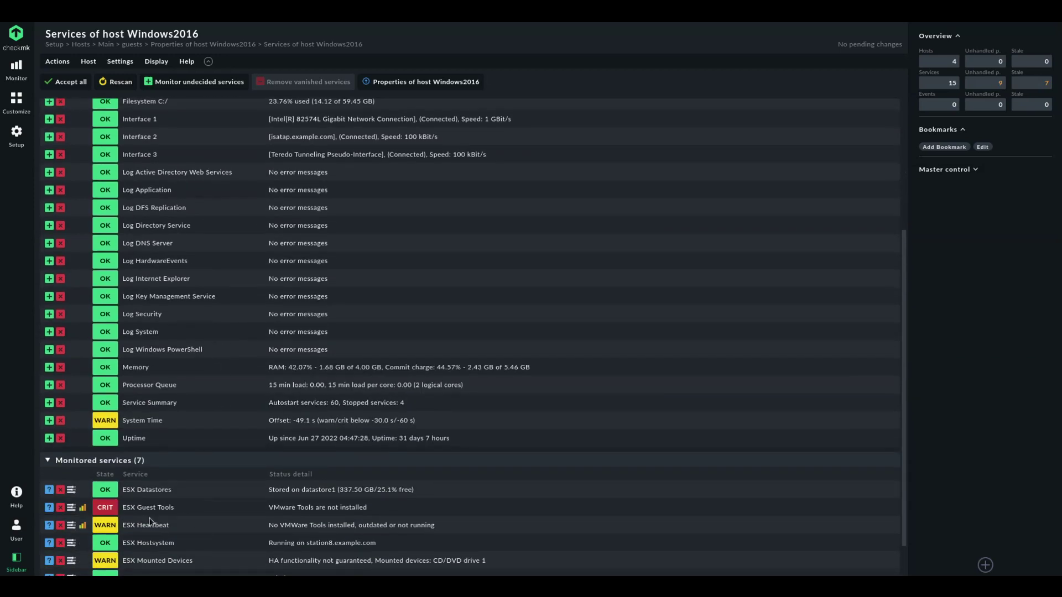
pyautogui.scroll(3, 247, 503)
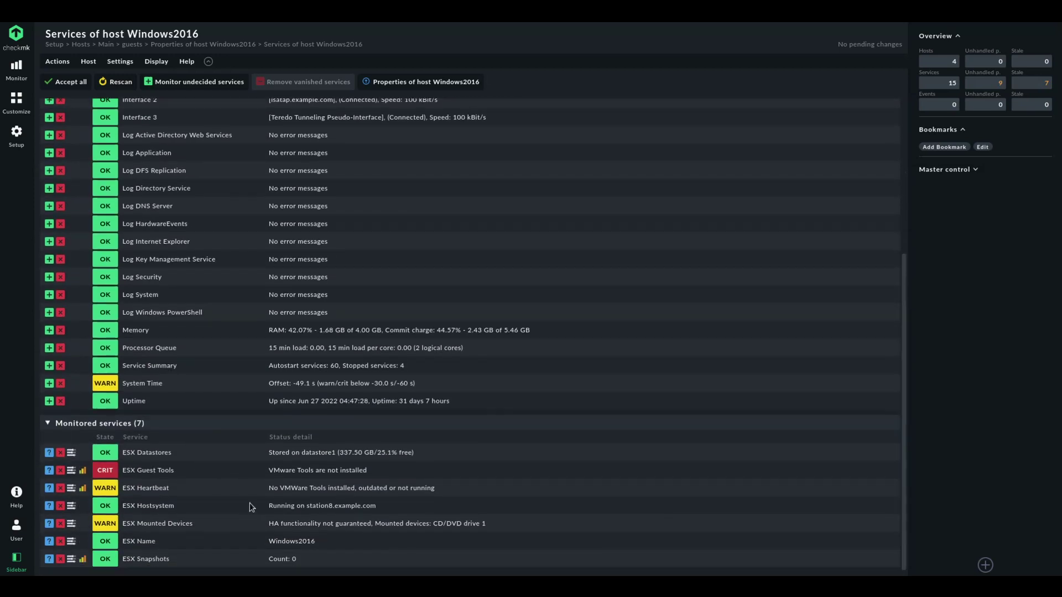
pyautogui.click(65, 82)
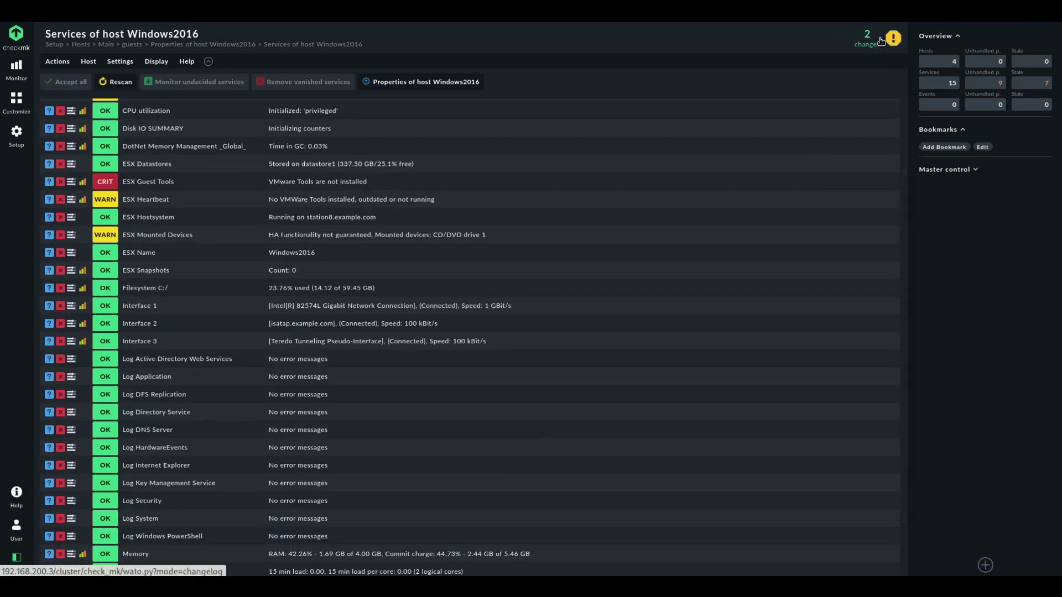
# Activate the two pending Windows2016 changes on the local site
pyautogui.click(867, 38)
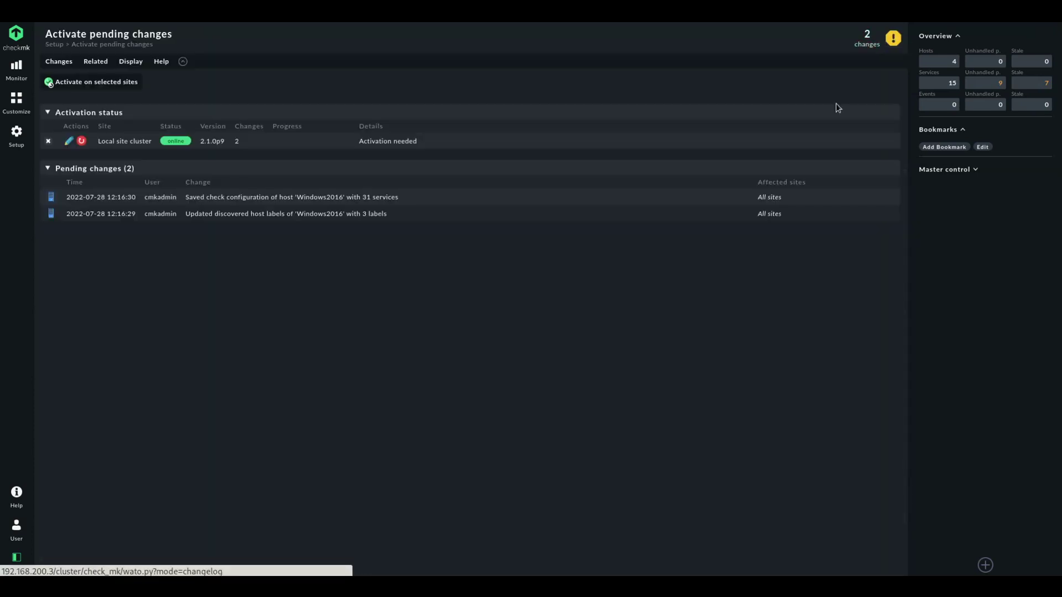
pyautogui.click(90, 83)
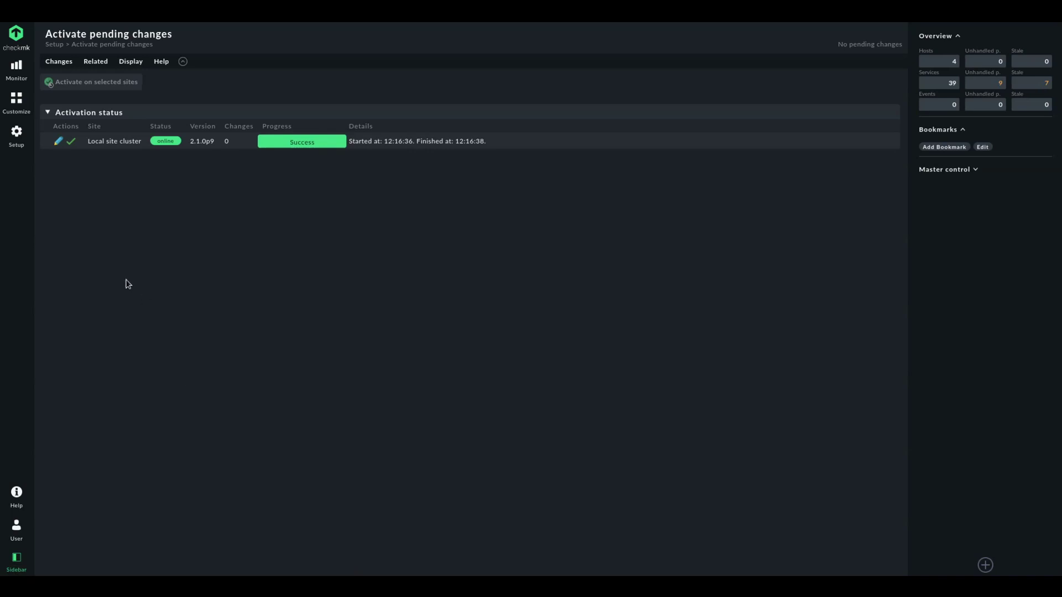
pyautogui.click(16, 136)
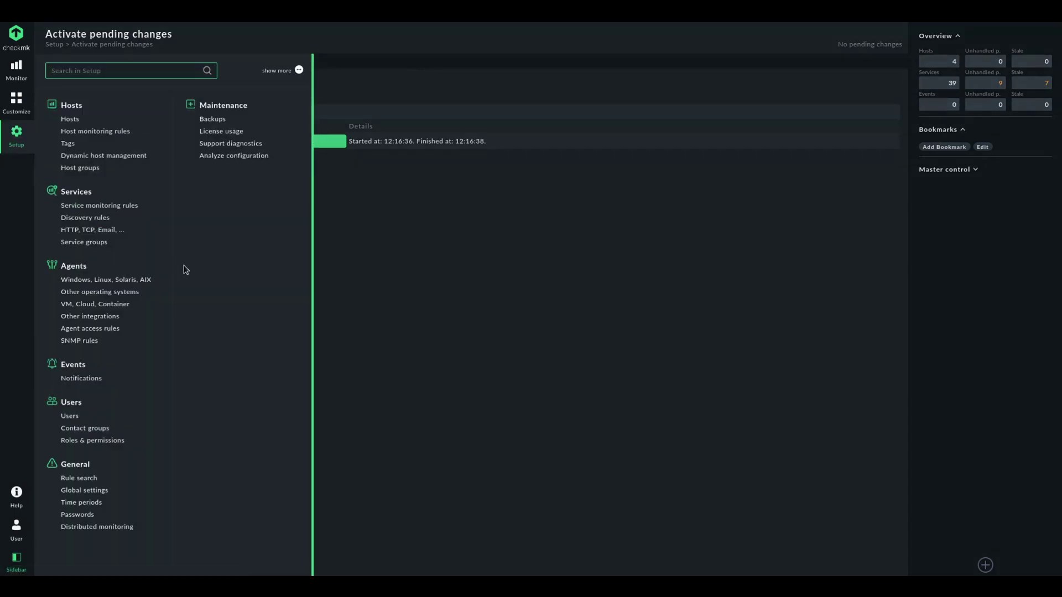
# Add host 'test' to the guests folder with No IP and no agent or API integrations
pyautogui.click(90, 125)
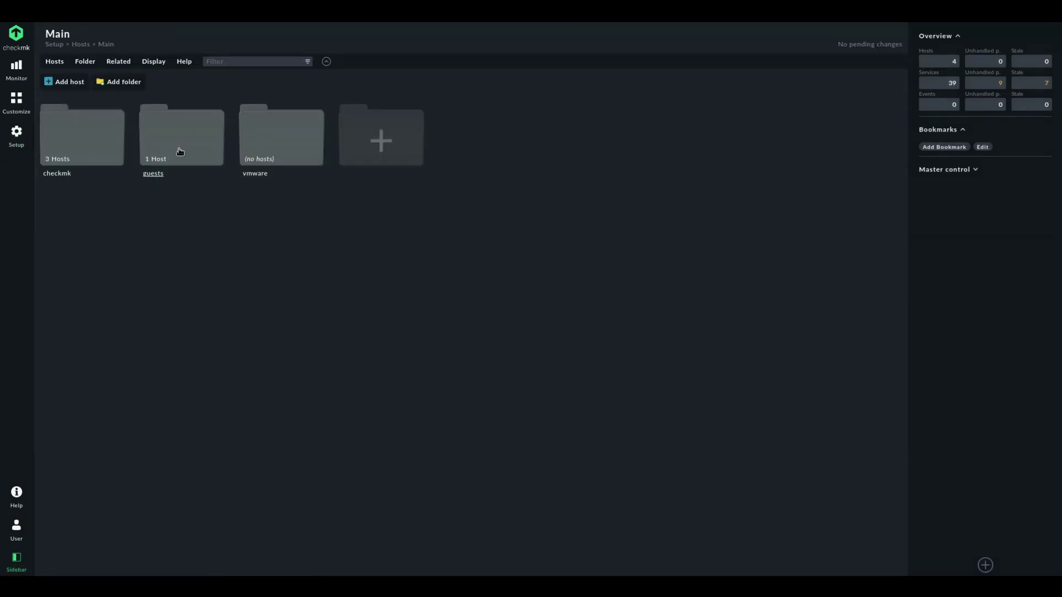
pyautogui.click(179, 151)
pyautogui.click(66, 82)
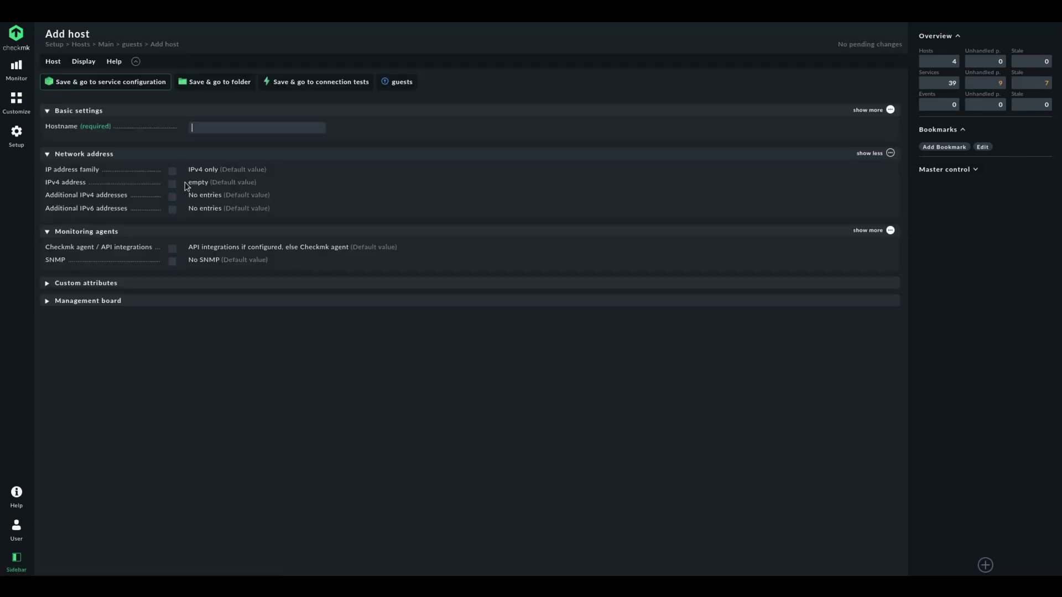
pyautogui.write('test')
pyautogui.click(172, 170)
pyautogui.click(230, 176)
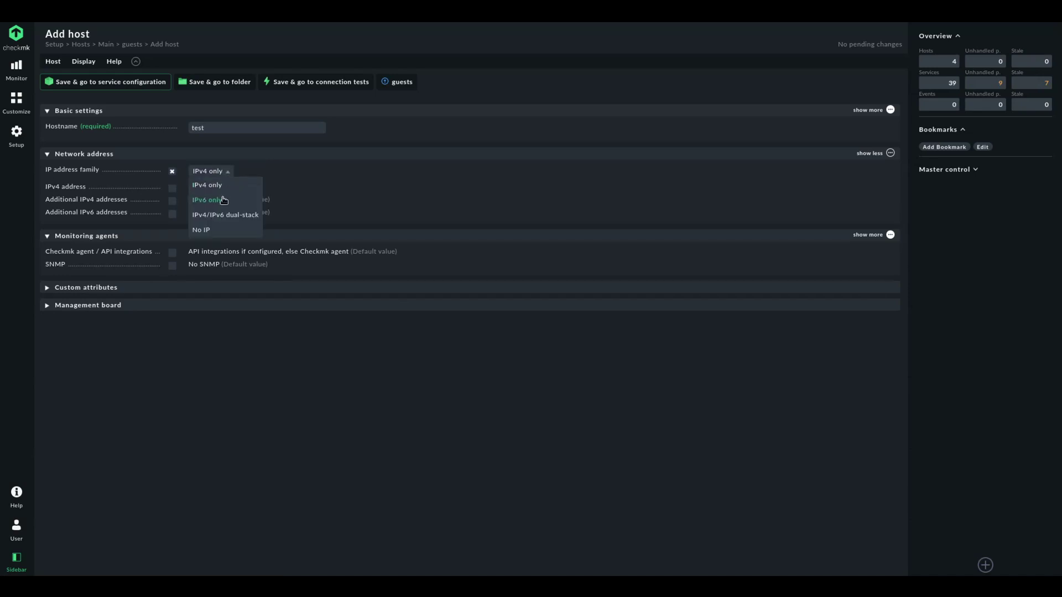
pyautogui.click(213, 230)
pyautogui.click(171, 240)
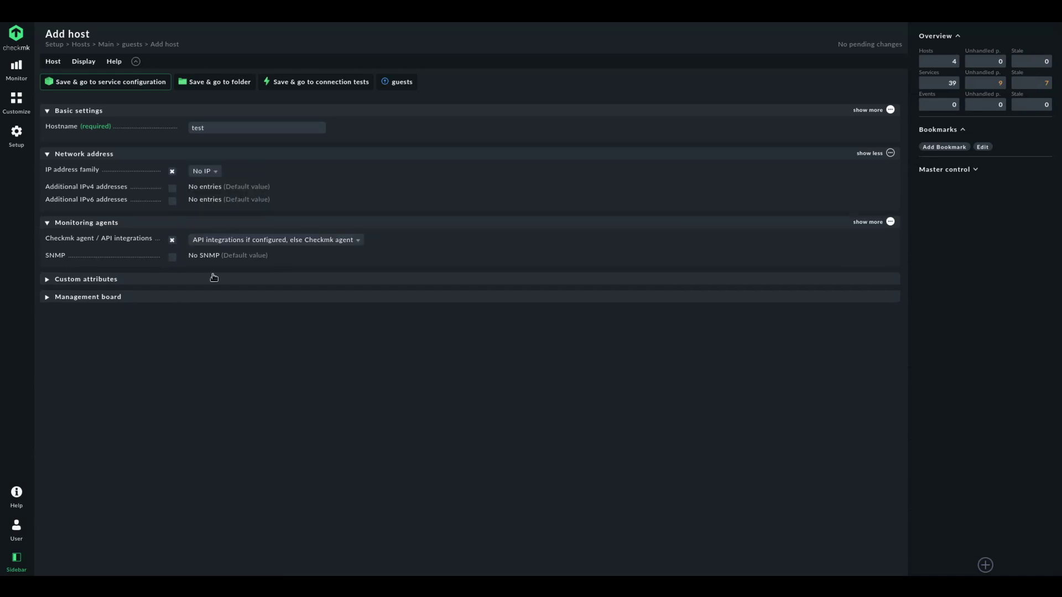
pyautogui.click(225, 242)
pyautogui.click(239, 298)
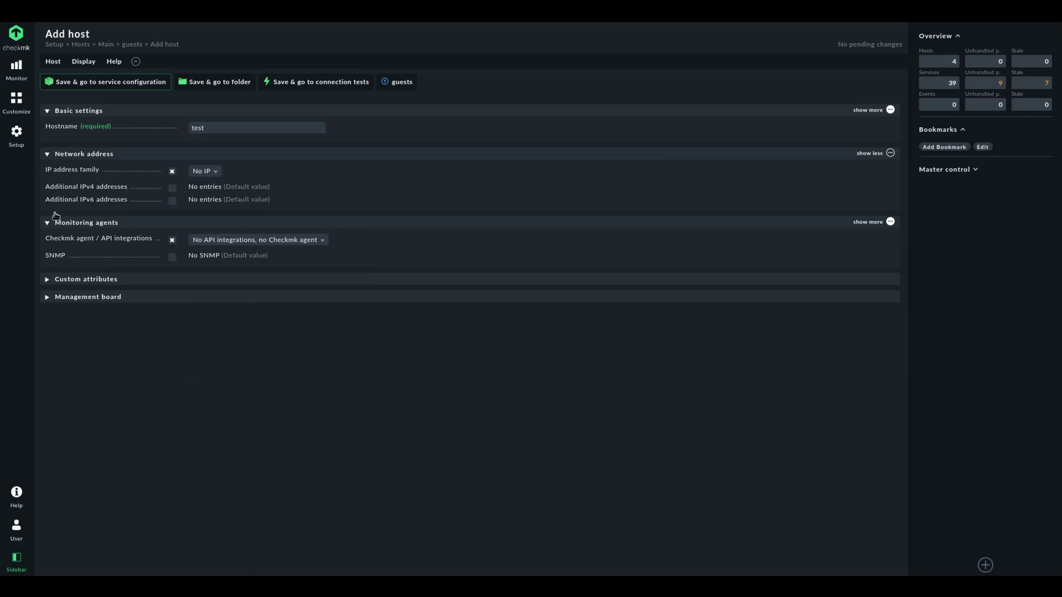
pyautogui.click(124, 83)
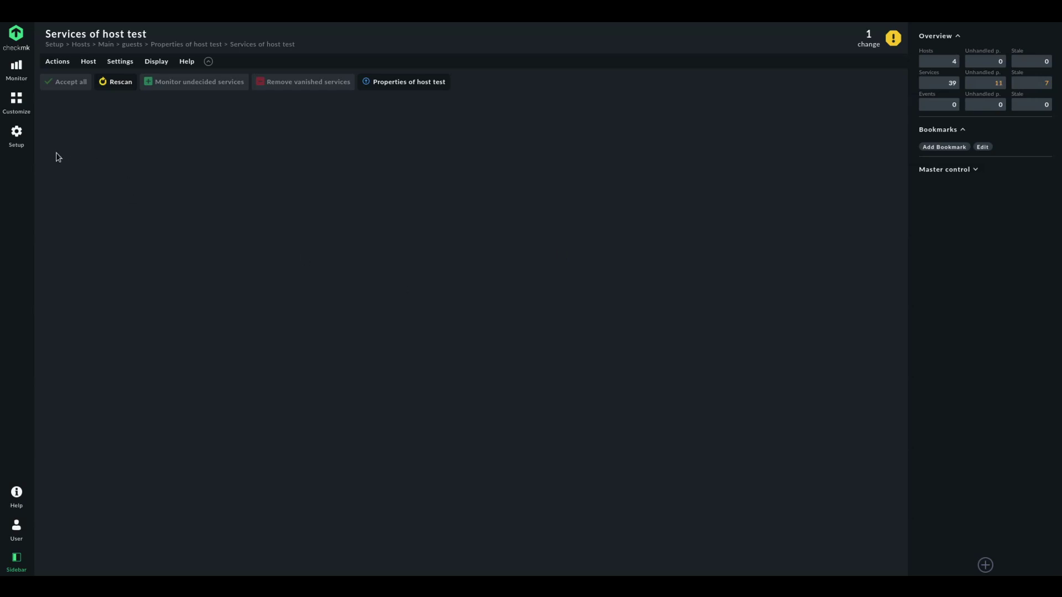
# Search Setup for 'piggy' and start a new Hostname translation for piggybacked hosts rule
pyautogui.click(12, 136)
pyautogui.write('piggy')
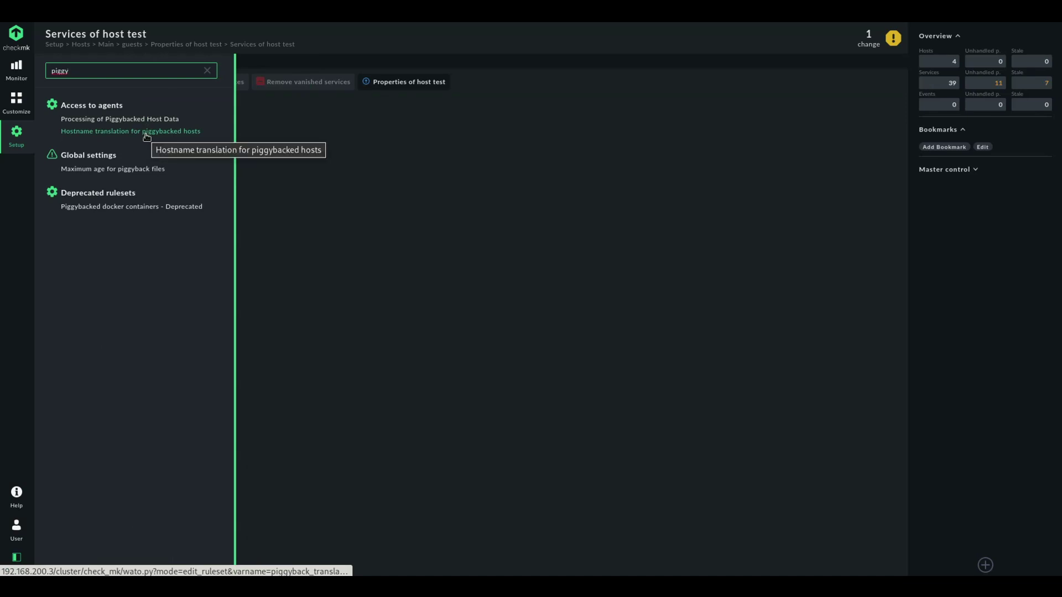
pyautogui.click(145, 134)
pyautogui.click(81, 86)
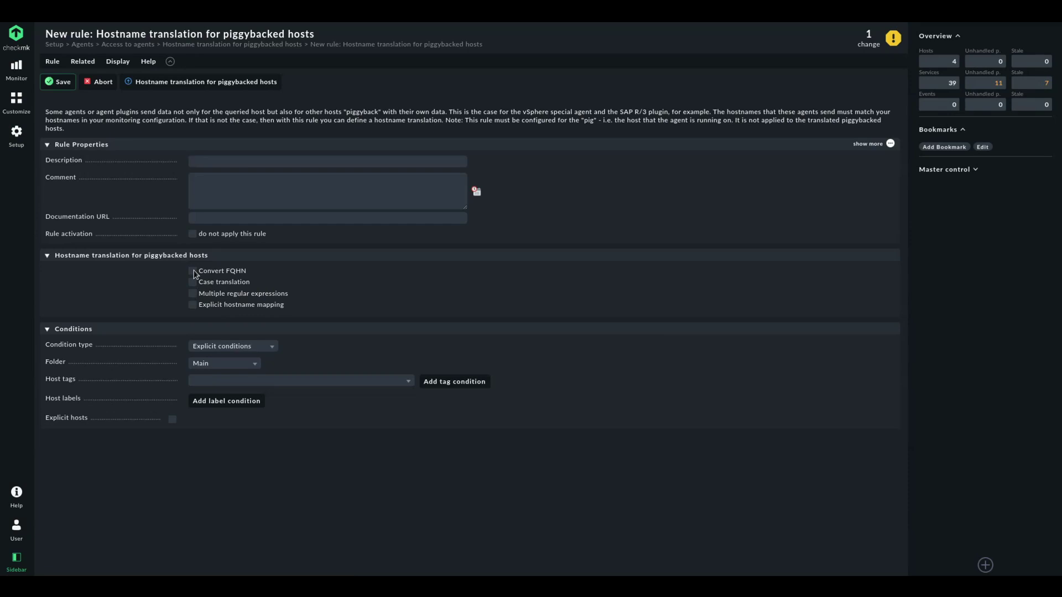
# Enable explicit hostname mapping ProdAD -> test and save the rule
pyautogui.click(193, 271)
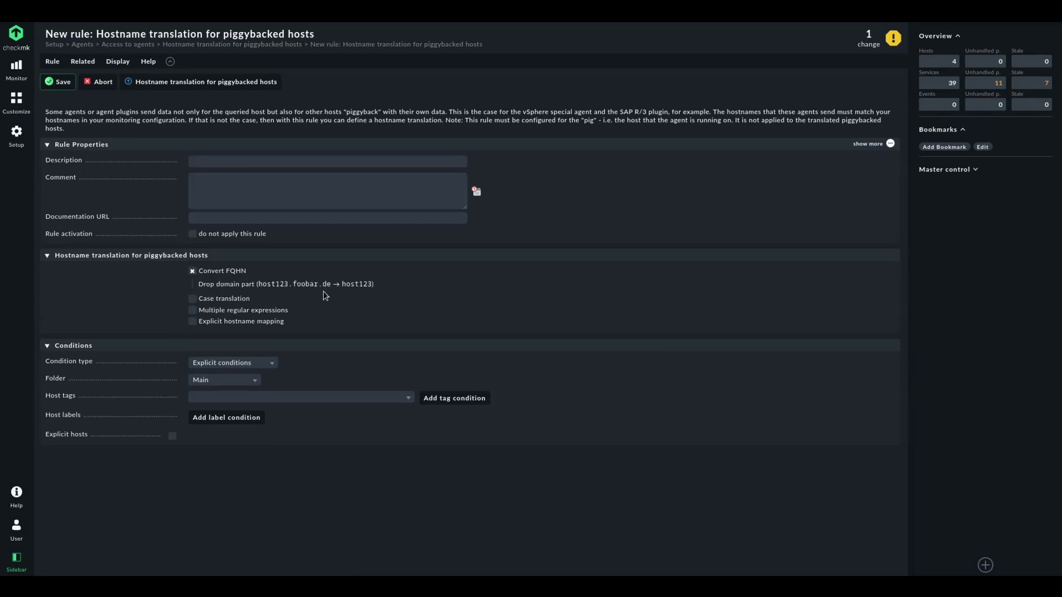
pyautogui.click(234, 300)
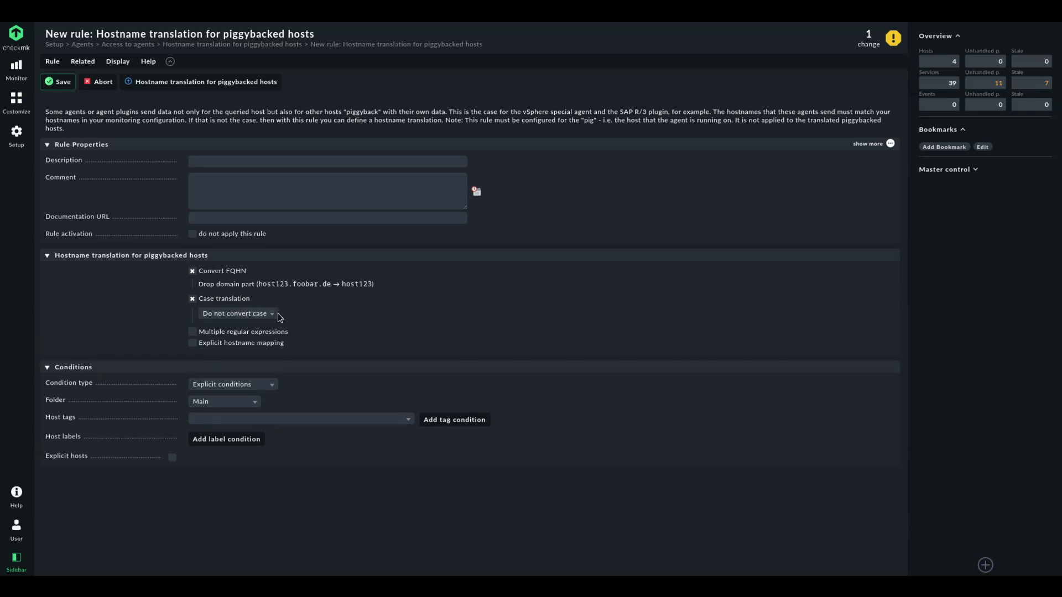
pyautogui.click(192, 299)
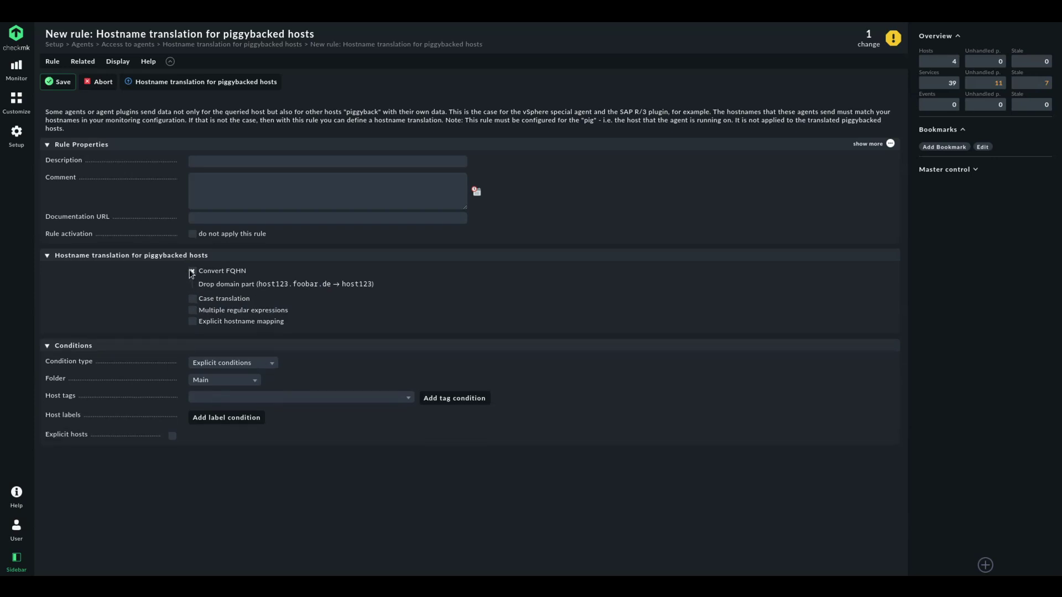
pyautogui.click(192, 272)
pyautogui.click(193, 305)
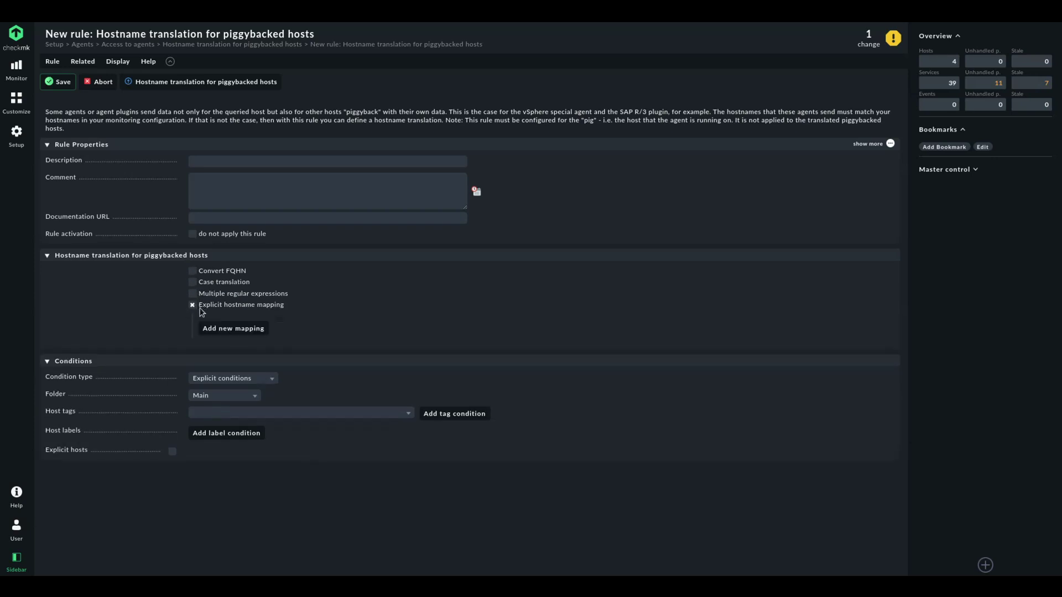
pyautogui.click(248, 330)
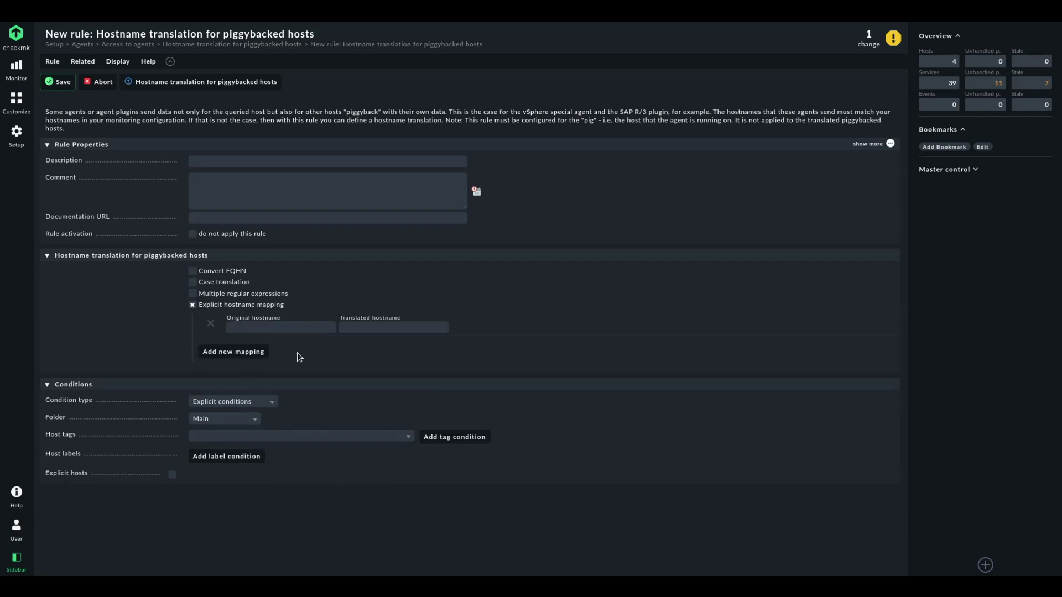
pyautogui.click(272, 328)
pyautogui.write('ProdAD')
pyautogui.write('test')
pyautogui.click(62, 82)
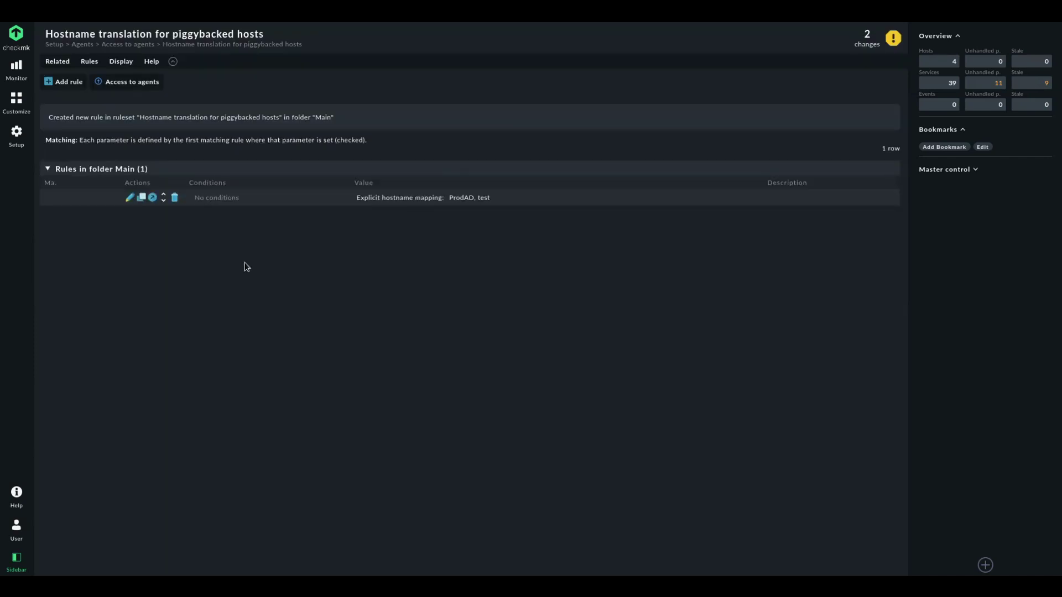
# Activate both pending changes on the local site
pyautogui.click(868, 40)
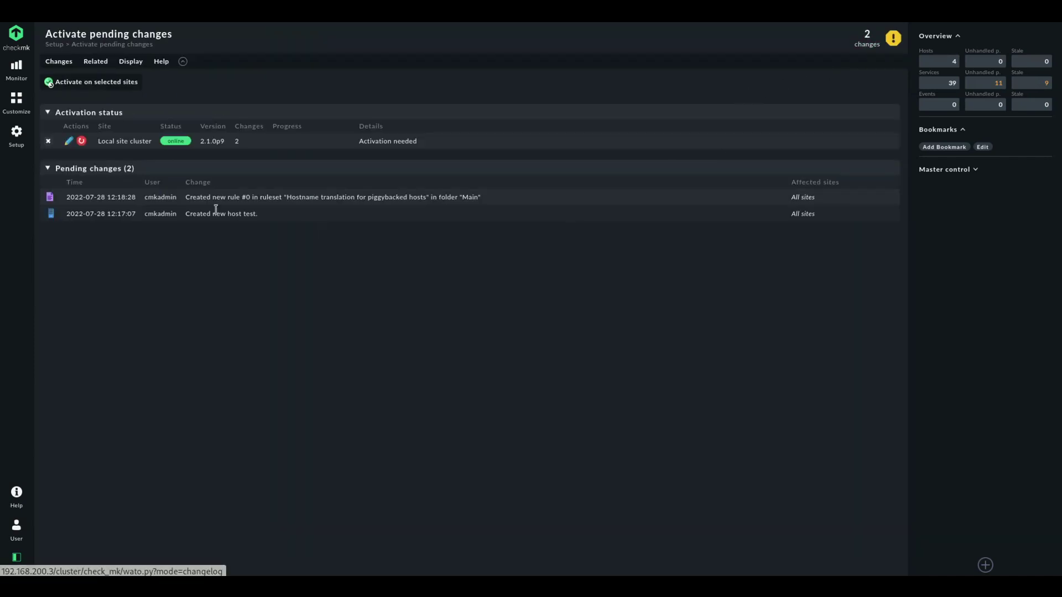
pyautogui.click(122, 85)
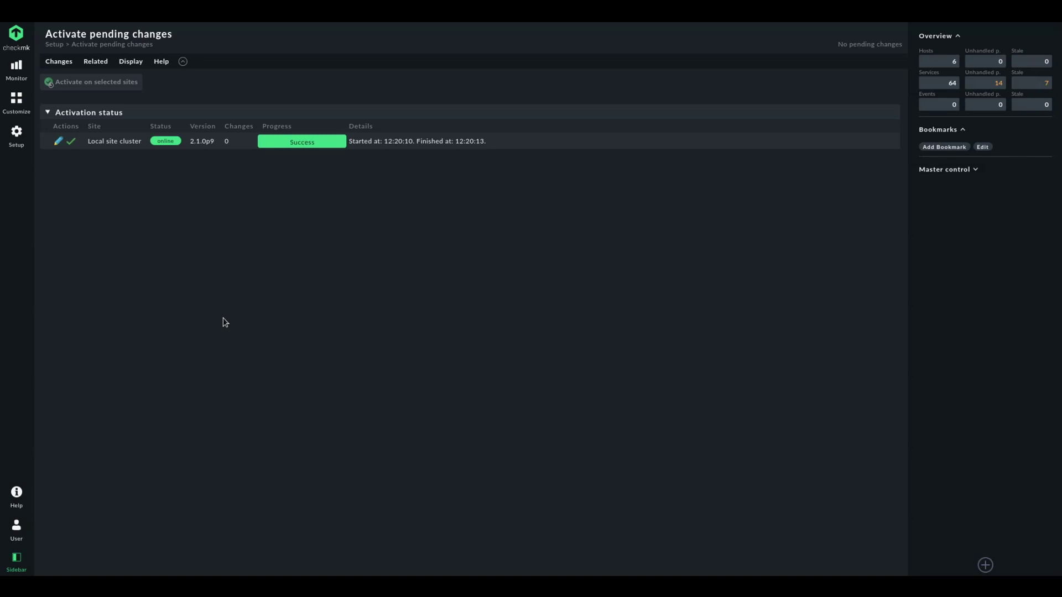
# Open station8.example.com's services and reschedule its Check_MK check
pyautogui.click(927, 65)
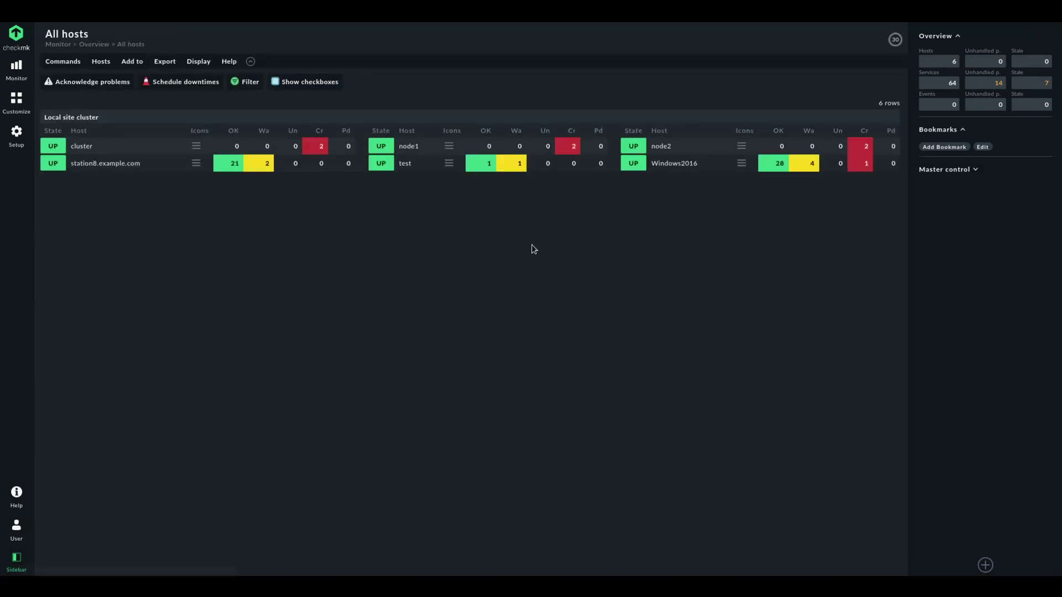
pyautogui.click(105, 164)
pyautogui.click(194, 146)
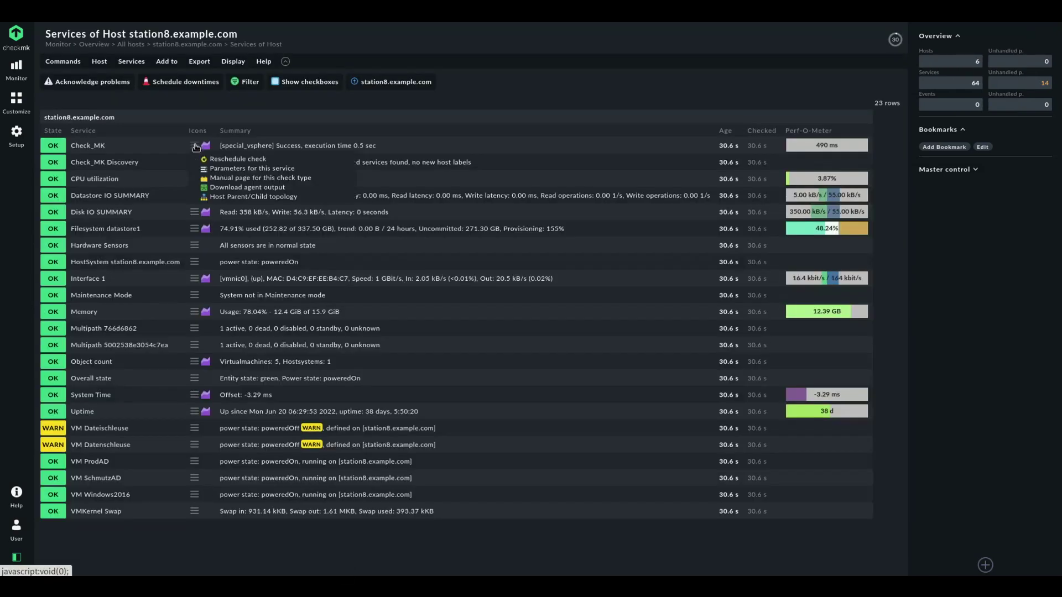
pyautogui.click(228, 160)
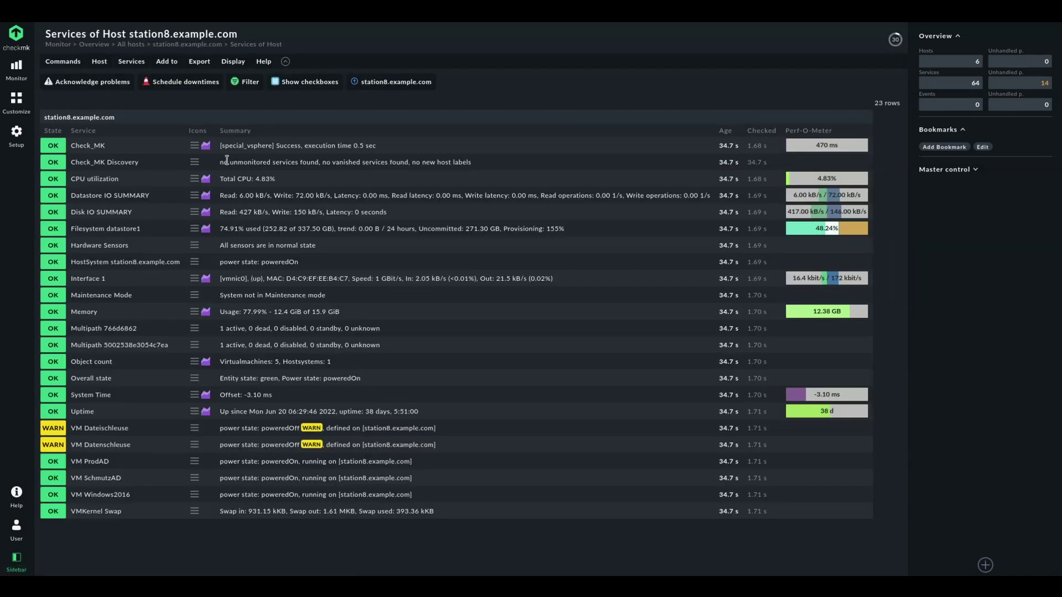
# In the terminal, list tmp/check_mk/piggyback and highlight the new test directory
pyautogui.hotkey('alt', 'Tab')
pyautogui.press('Return')
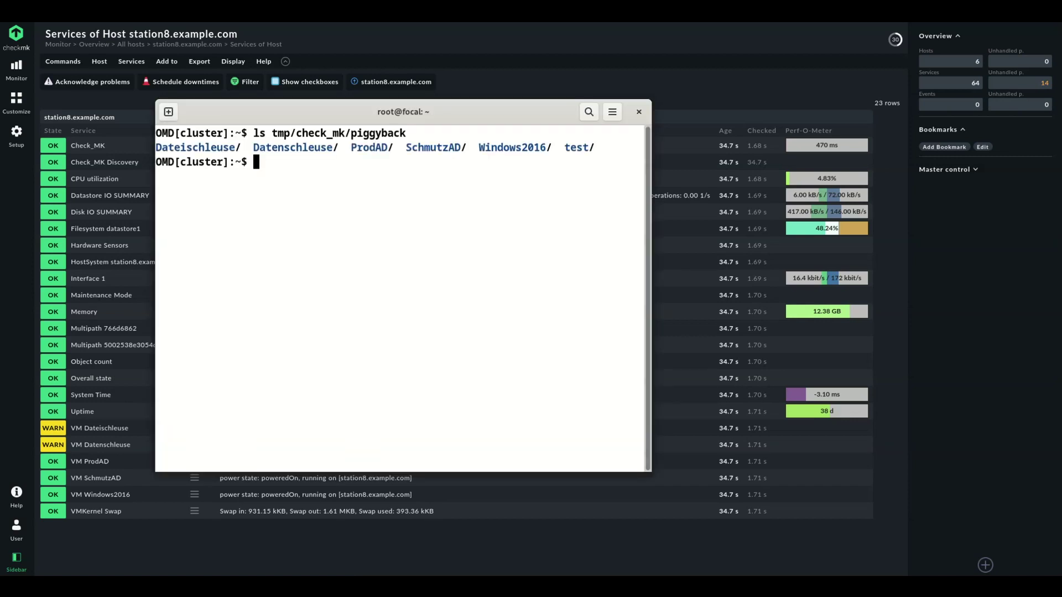
pyautogui.doubleClick(576, 147)
pyautogui.click(16, 136)
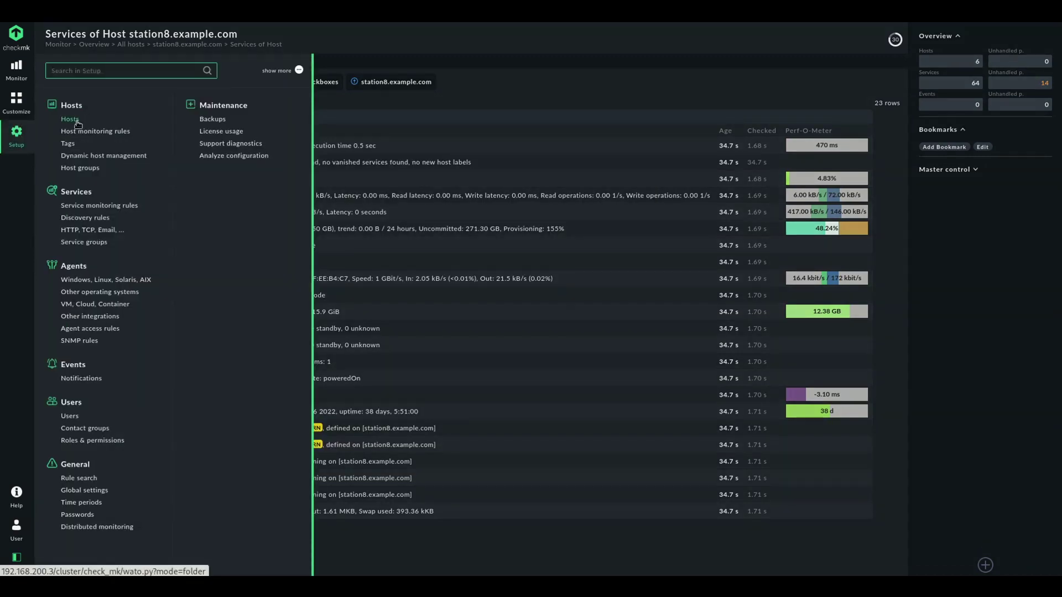
# Rerun discovery for host test, accept ProdAD's 7 ESX services, and activate the 3 changes
pyautogui.click(71, 120)
pyautogui.click(195, 151)
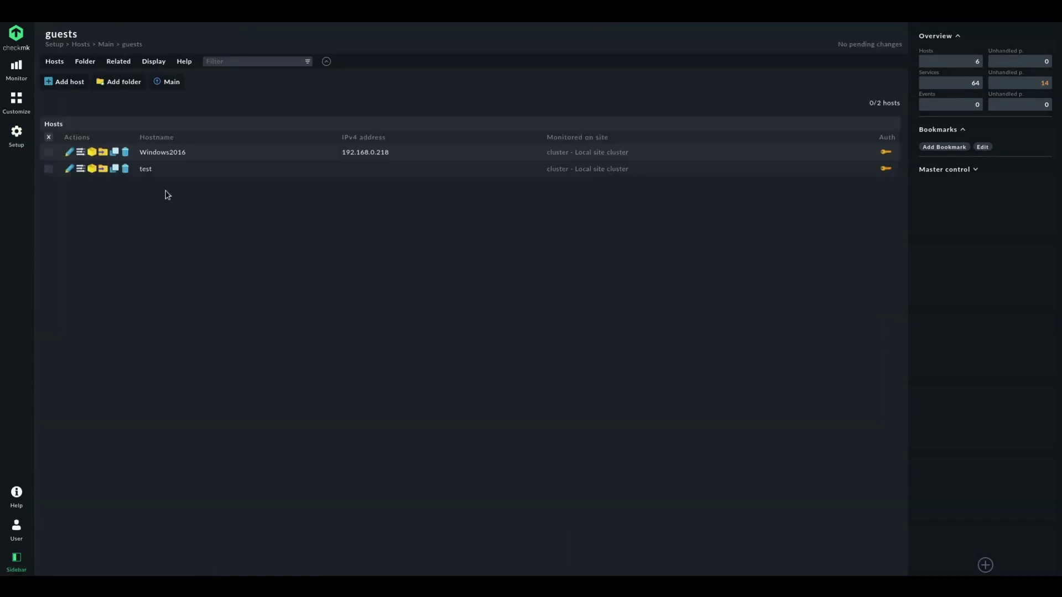
pyautogui.click(145, 169)
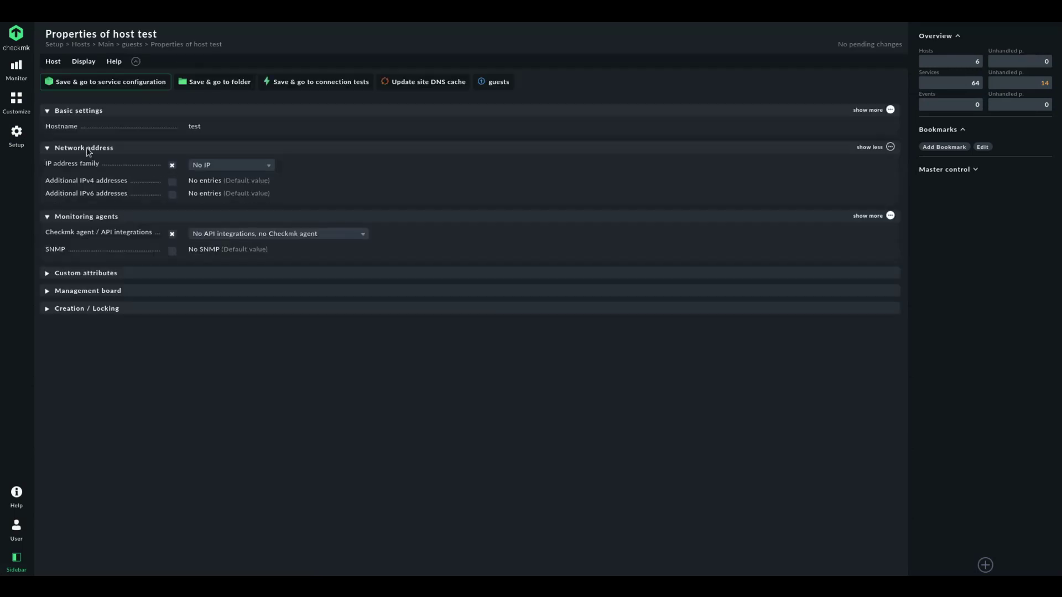
pyautogui.click(105, 82)
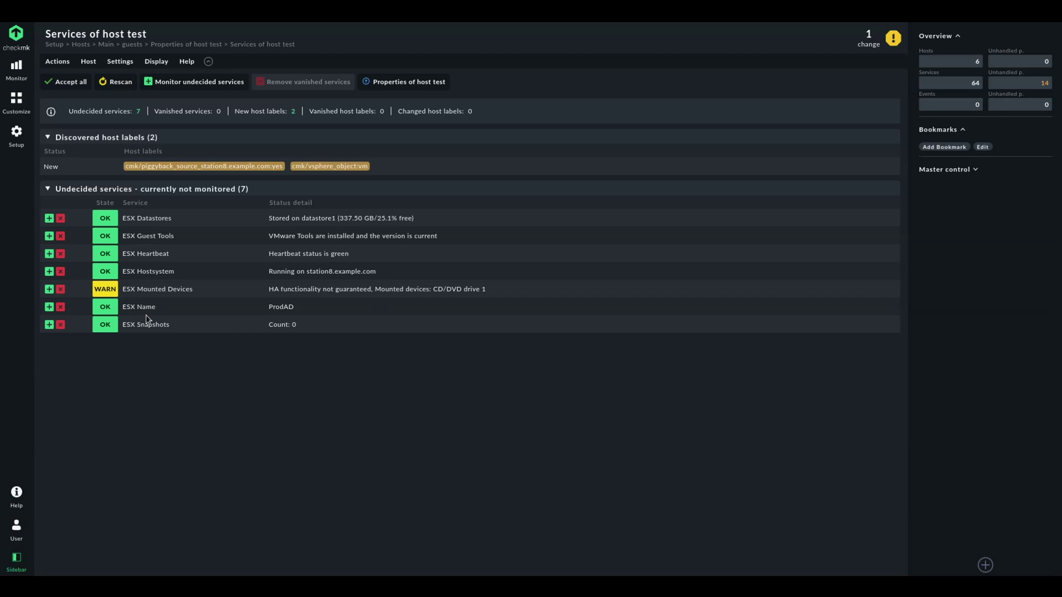
pyautogui.moveTo(267, 307); pyautogui.dragTo(310, 309)
pyautogui.click(877, 42)
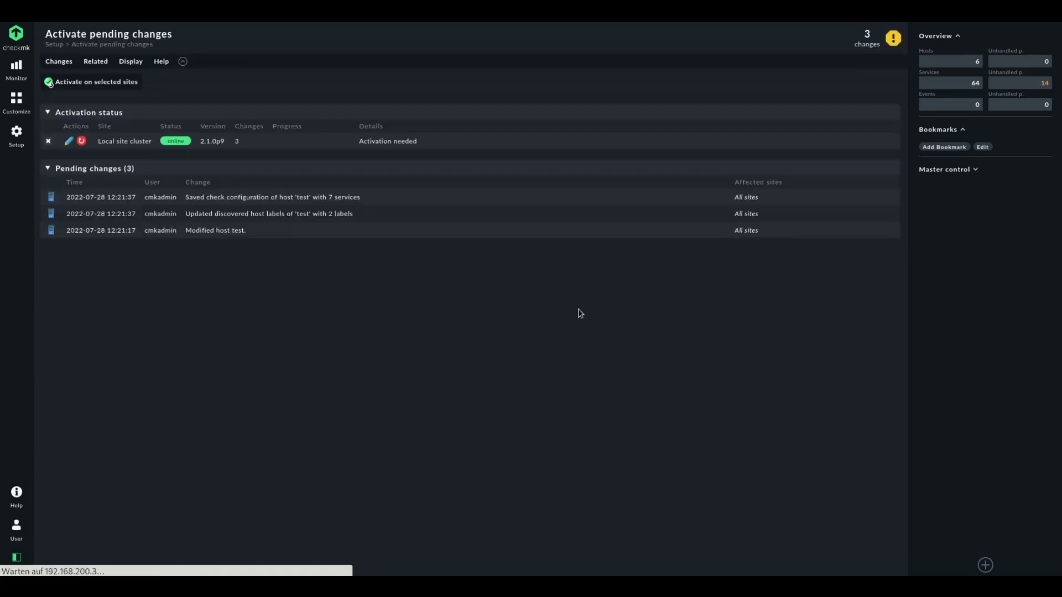
pyautogui.click(77, 83)
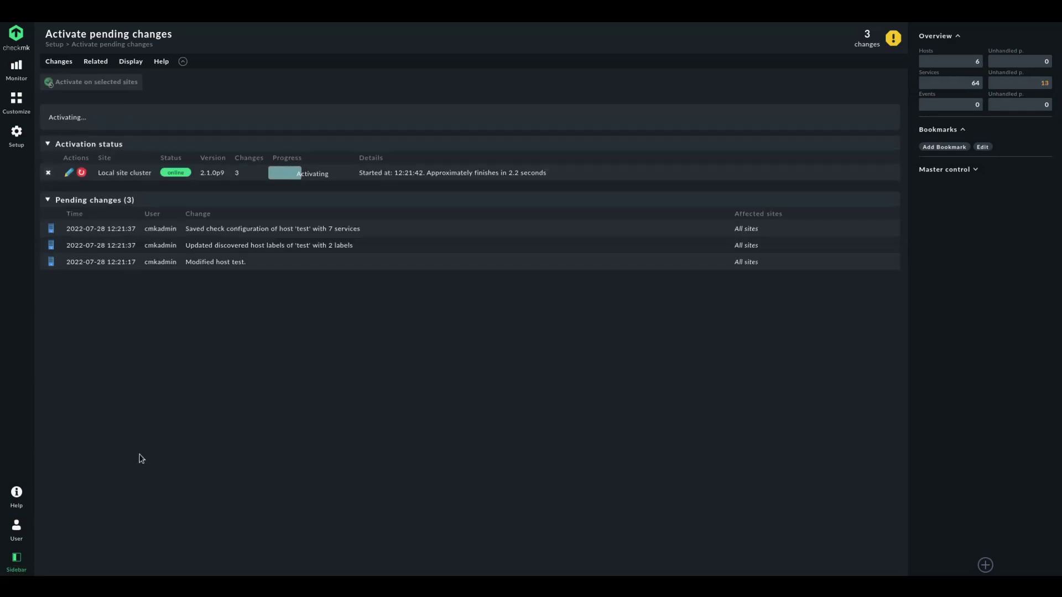